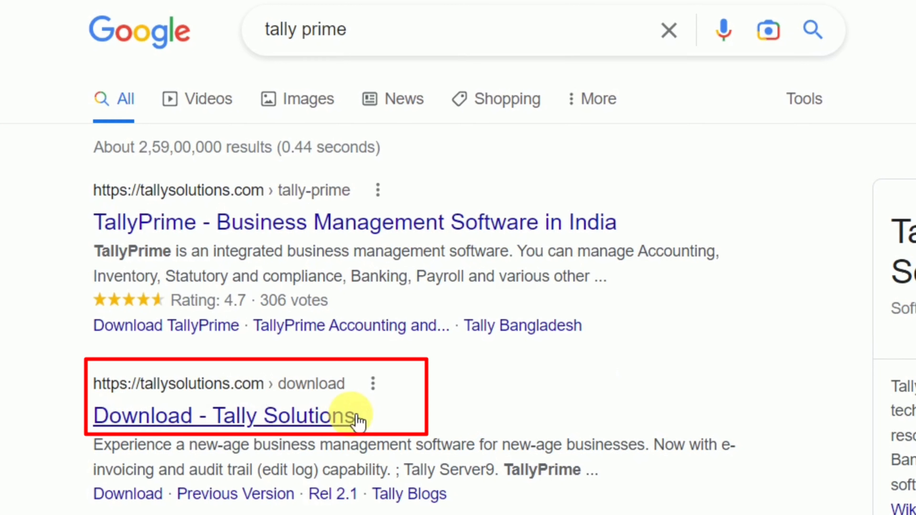
Open the 'Download - Tally Solutions' result from the Google search for 'tally prime'.
{"action": "left_click", "coordinate": [217, 419]}
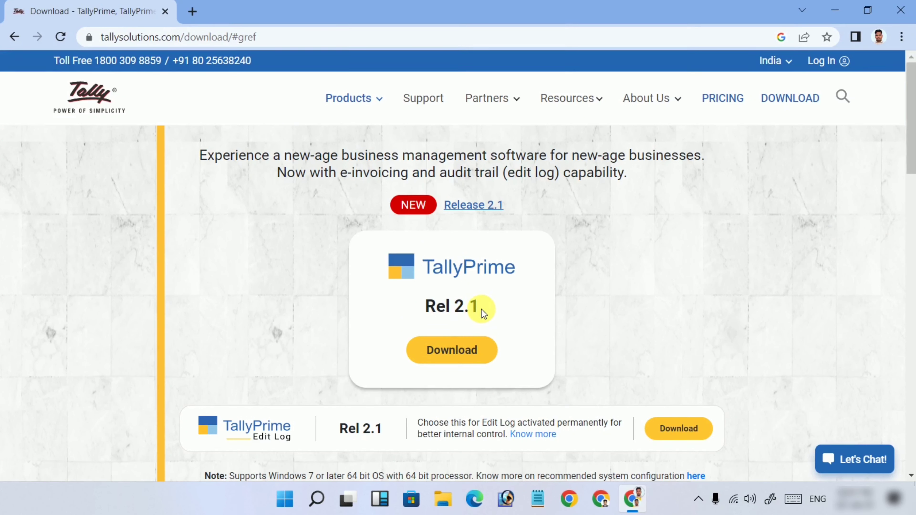
Visit the Tally Solutions home page, then go back to the TallyPrime Rel 2.1 download page.
{"action": "left_click", "coordinate": [96, 98]}
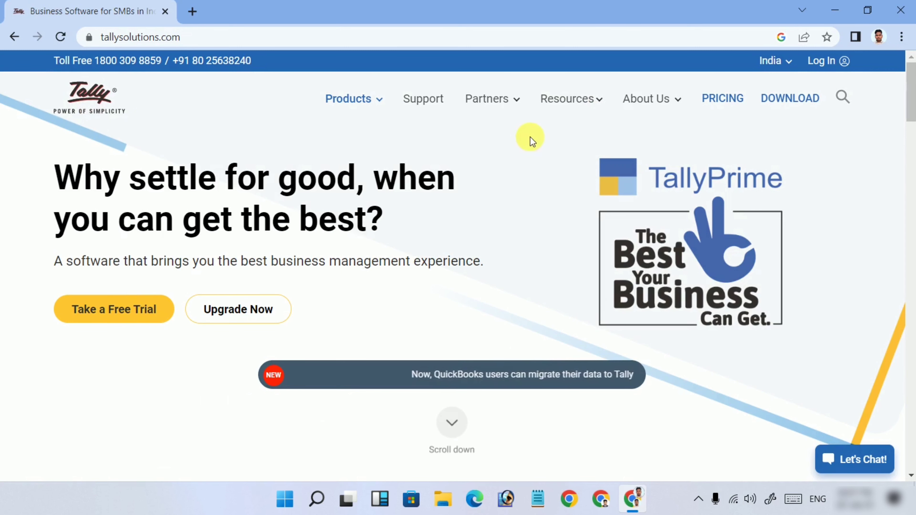
{"action": "left_click", "coordinate": [803, 100]}
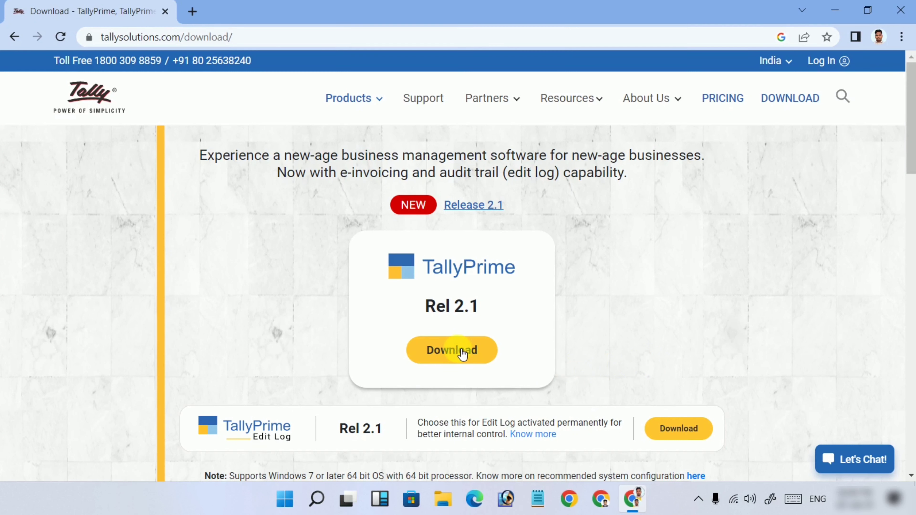
Start the 42.1 MB setup.exe download, keep it past Chrome's warning, then cancel it.
{"action": "left_click", "coordinate": [453, 352]}
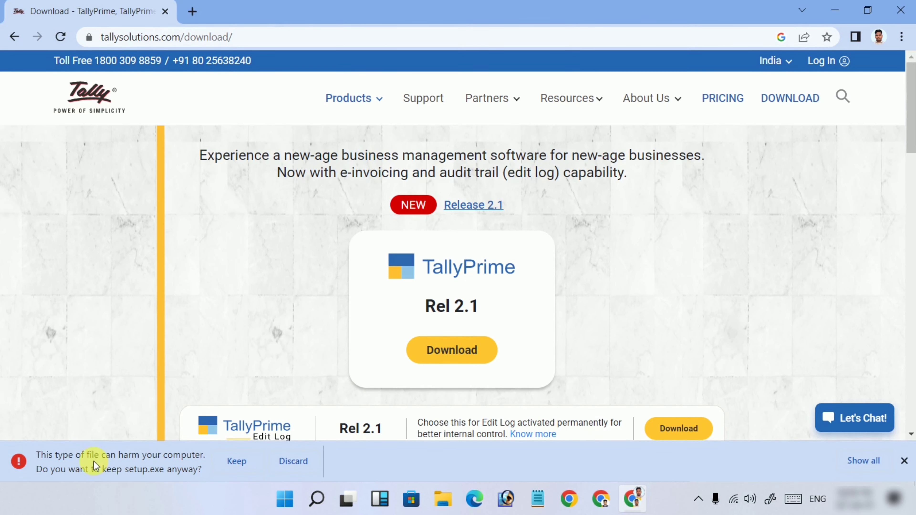
{"action": "left_click", "coordinate": [232, 461]}
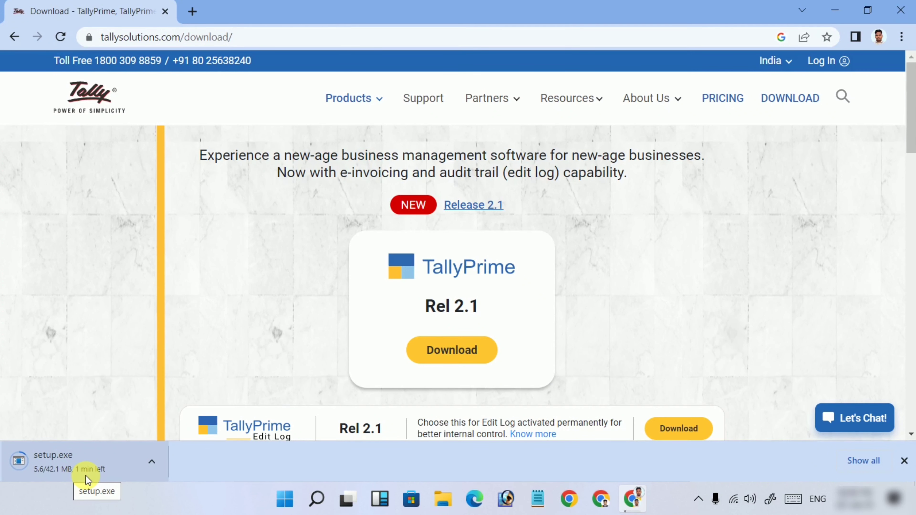
{"action": "left_click", "coordinate": [153, 462]}
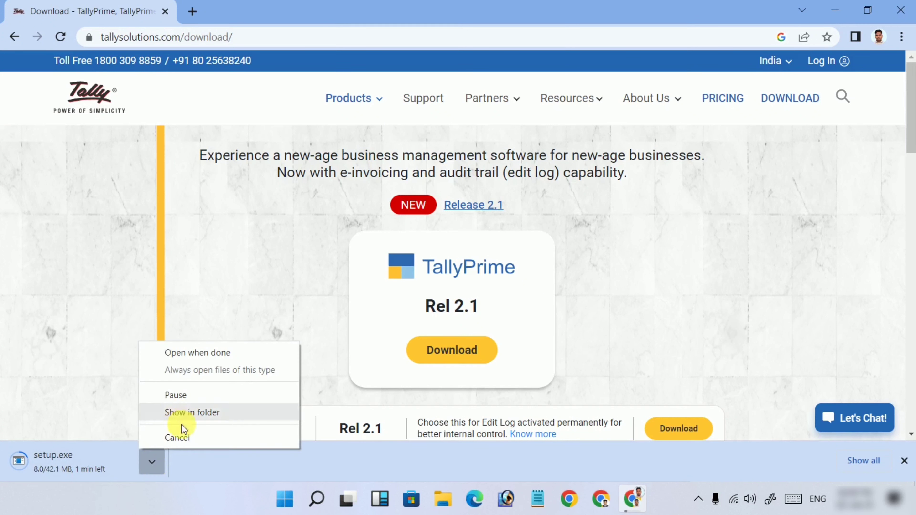
{"action": "left_click", "coordinate": [179, 437]}
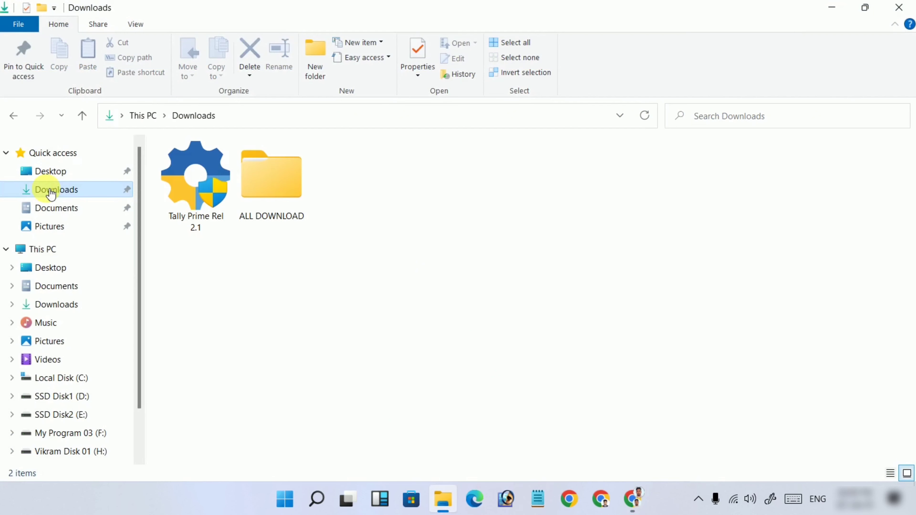
Run the Tally Prime Rel 2.1 installer from the Downloads folder.
{"action": "left_click", "coordinate": [193, 188]}
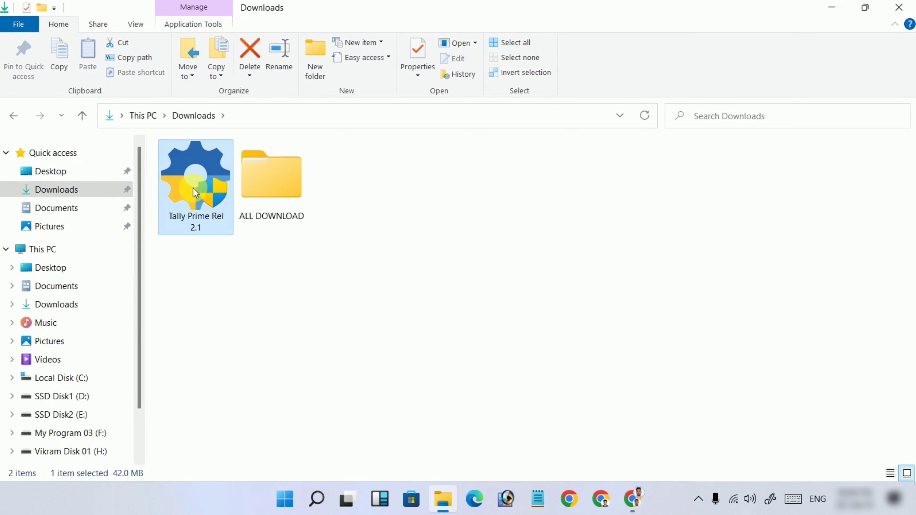
{"action": "left_click", "coordinate": [203, 298]}
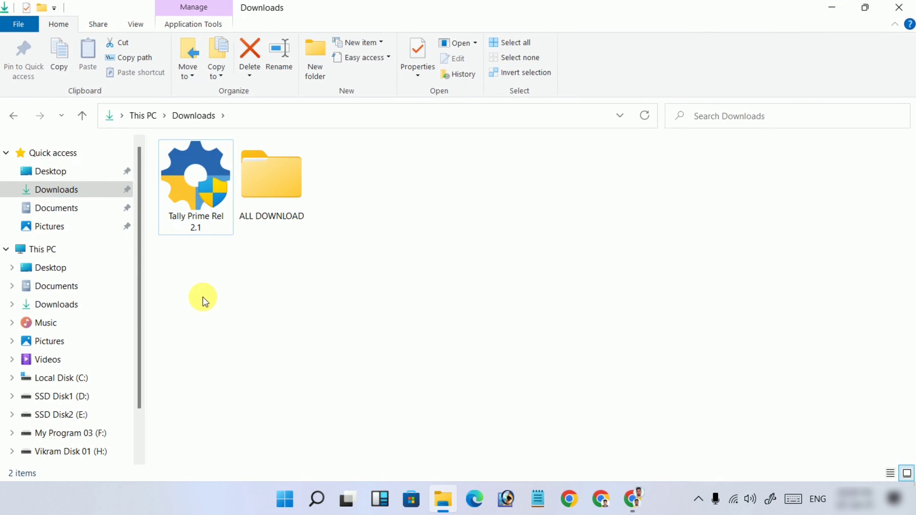
{"action": "left_click", "coordinate": [204, 188]}
{"action": "double_click", "coordinate": [204, 191]}
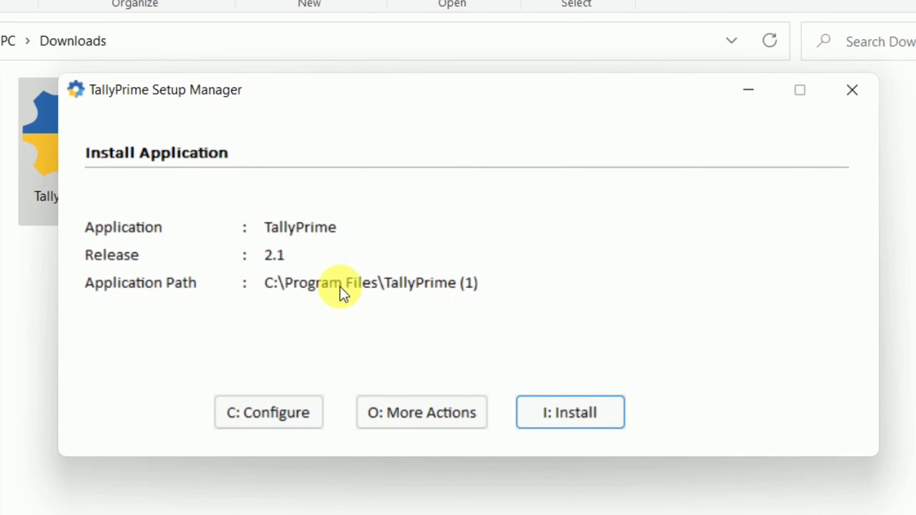
Inspect the install configuration, leaving the application path as C:\Program Files\TallyPrime (1).
{"action": "left_click", "coordinate": [273, 422]}
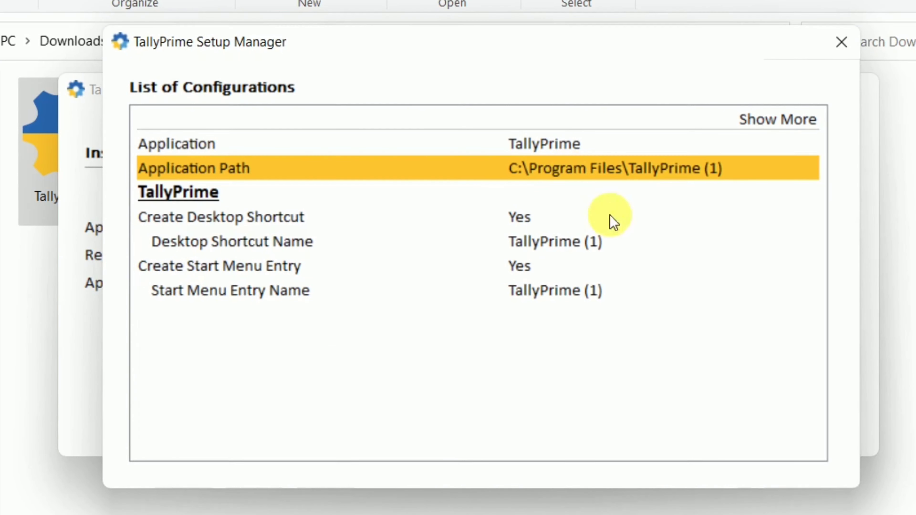
{"action": "key", "text": "Return"}
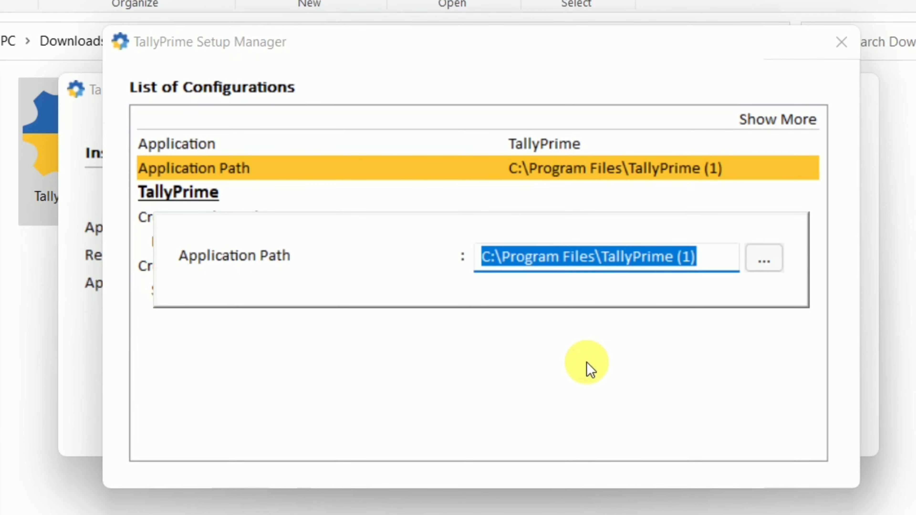
{"action": "key", "text": "BackSpace"}
{"action": "key", "text": "Escape"}
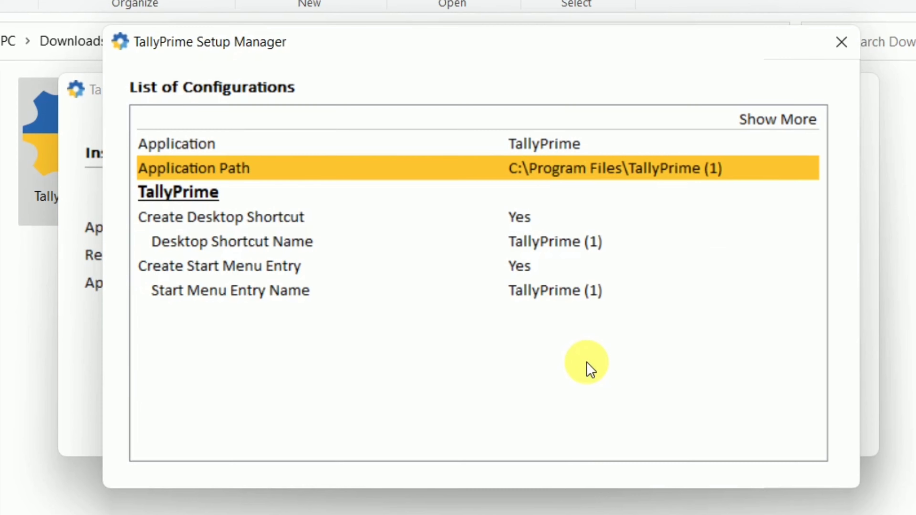
Review the desktop shortcut and Start Menu settings unchanged, then bring up the List of Actions.
{"action": "key", "text": "Down"}
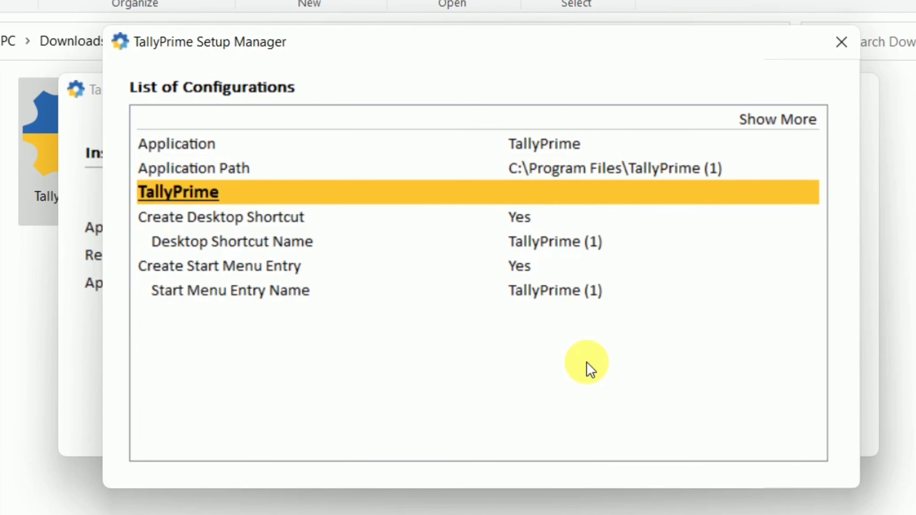
{"action": "key", "text": "Down"}
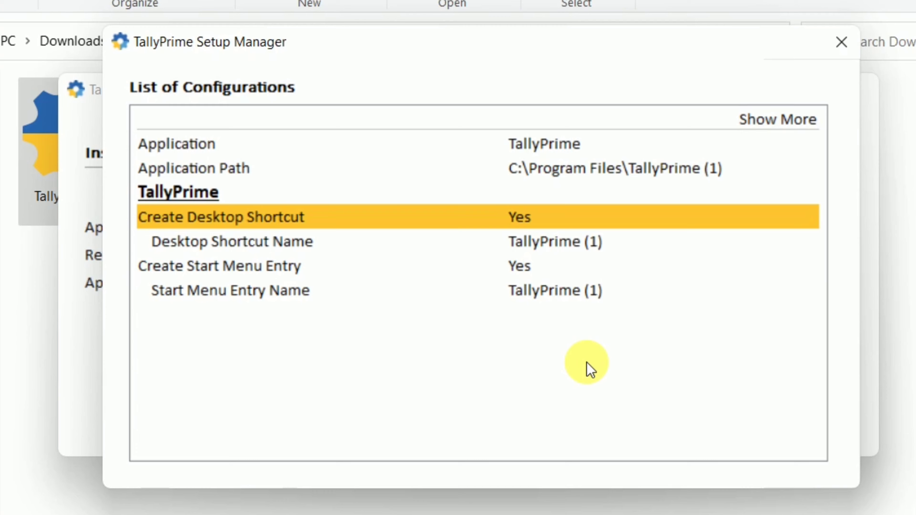
{"action": "key", "text": "Down"}
{"action": "key", "text": "Down"}
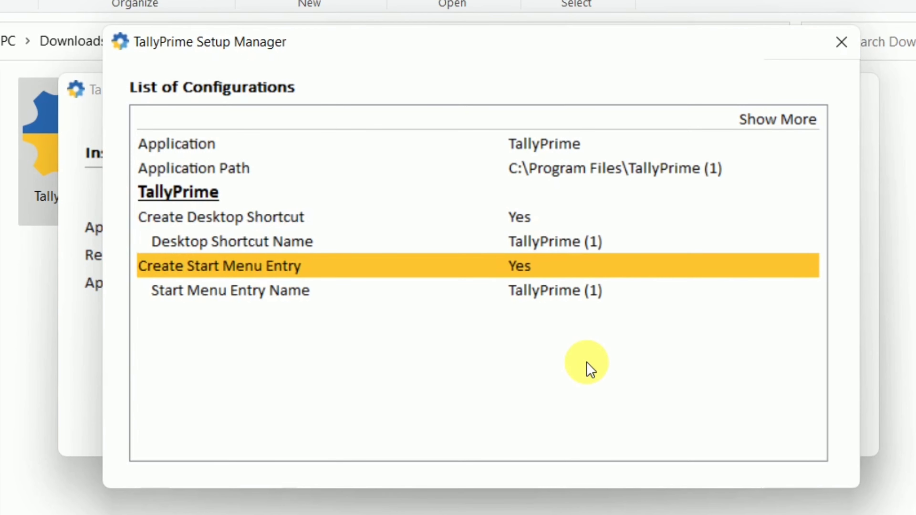
{"action": "key", "text": "Up"}
{"action": "key", "text": "Up"}
{"action": "key", "text": "Up"}
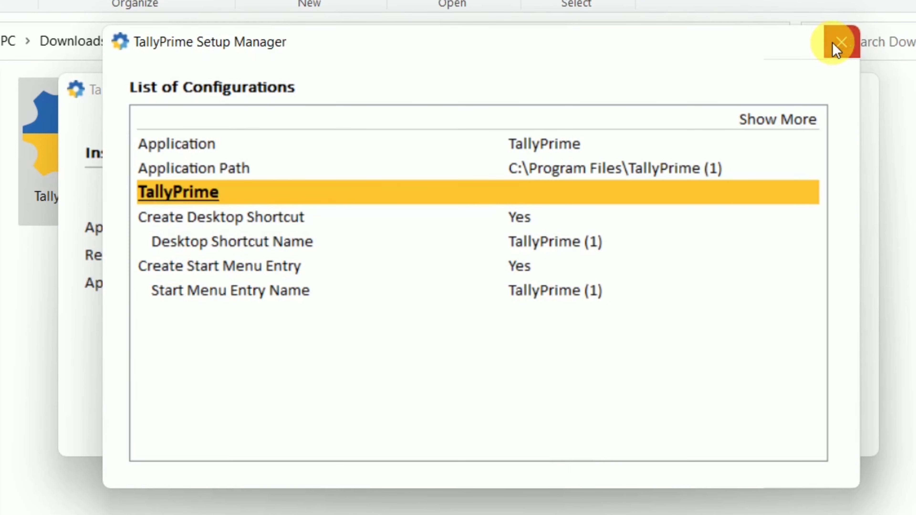
{"action": "left_click", "coordinate": [840, 41]}
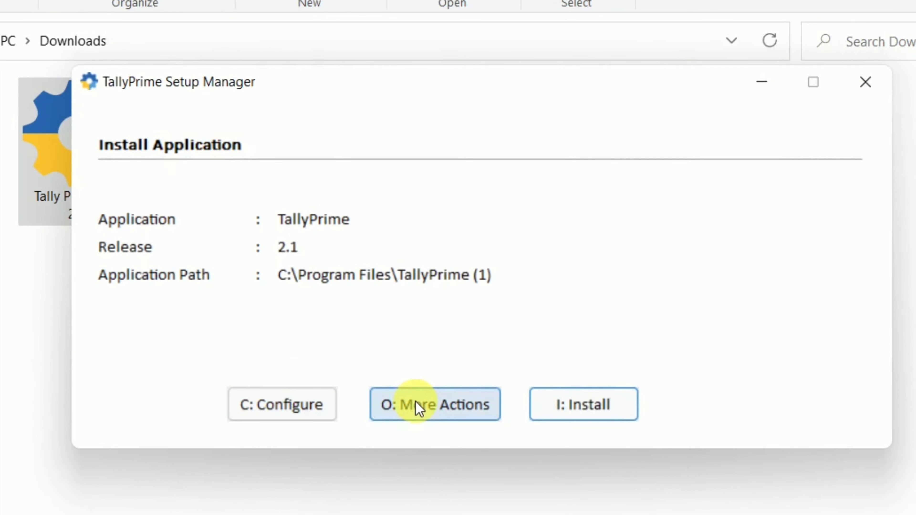
{"action": "left_click", "coordinate": [417, 409]}
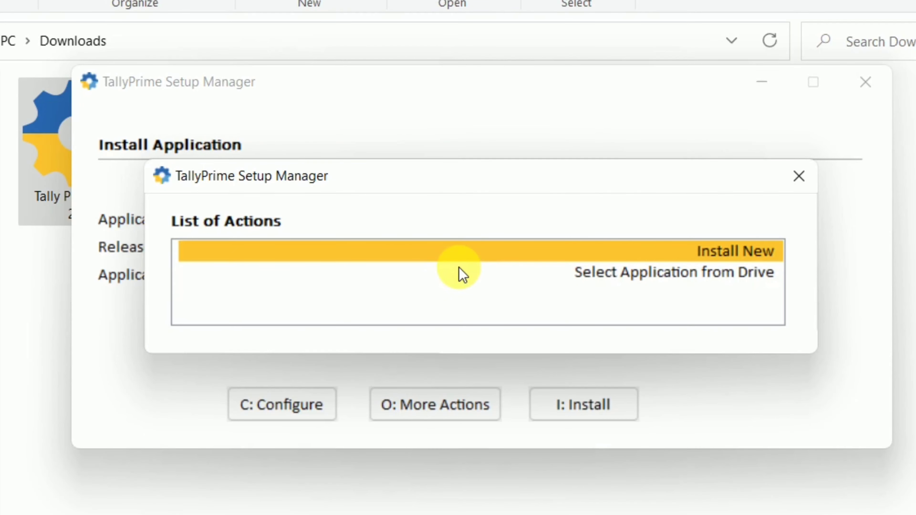
Choose Install New to begin installing TallyPrime 2.1.
{"action": "key", "text": "Return"}
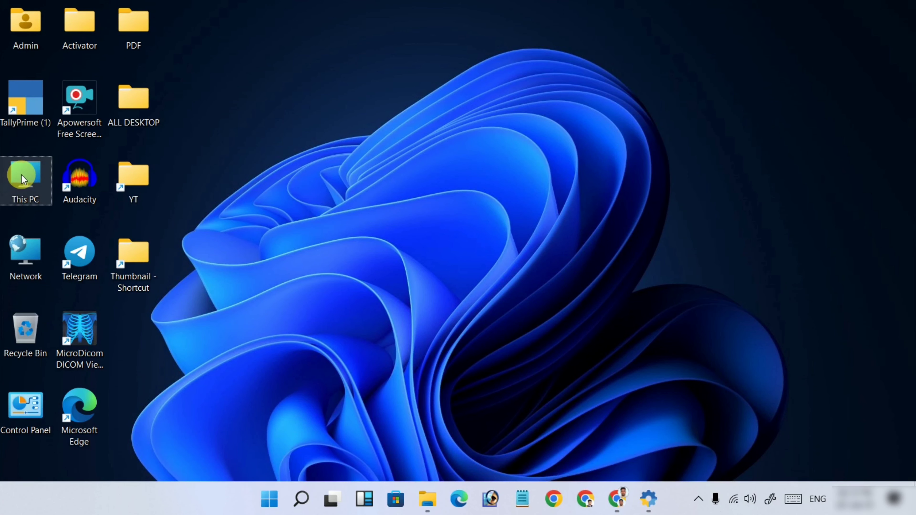
Confirm a 64-bit system in This PC's properties, then restore the Setup Manager window.
{"action": "right_click", "coordinate": [22, 175]}
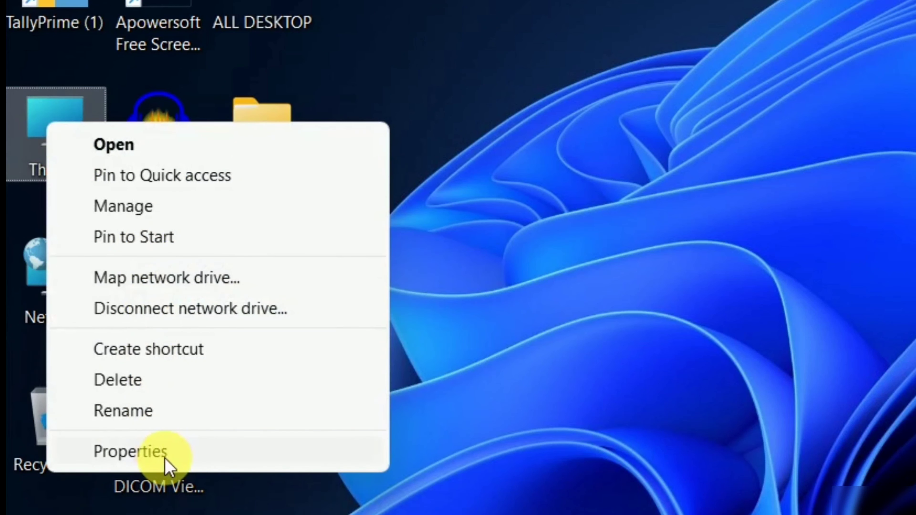
{"action": "left_click", "coordinate": [167, 465]}
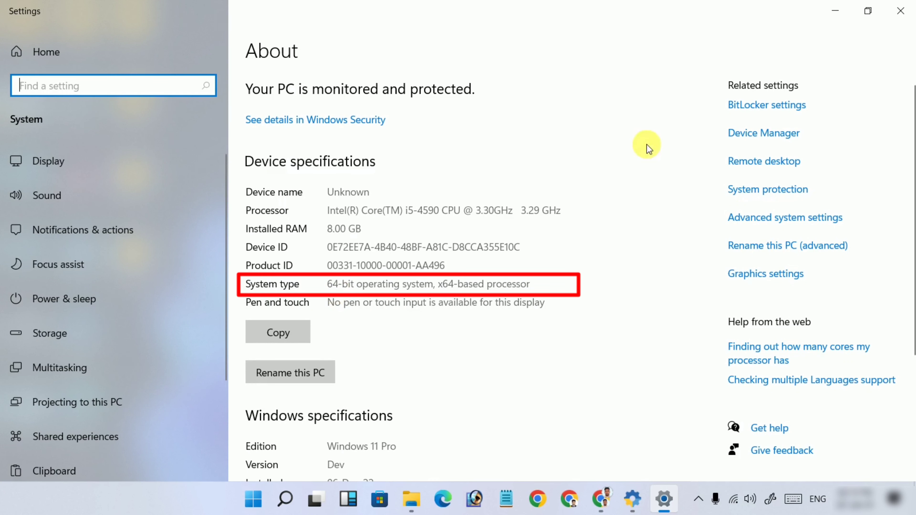
{"action": "left_click", "coordinate": [902, 10]}
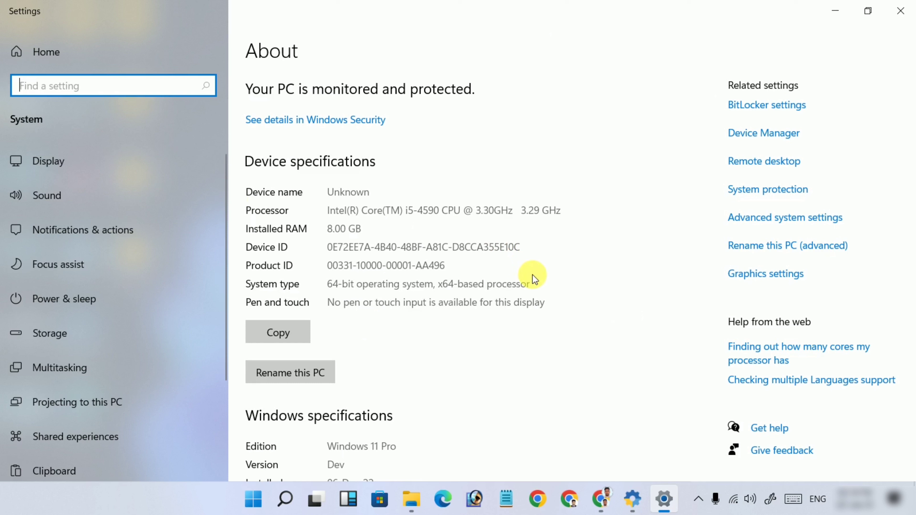
{"action": "left_click", "coordinate": [905, 11]}
{"action": "left_click", "coordinate": [650, 494]}
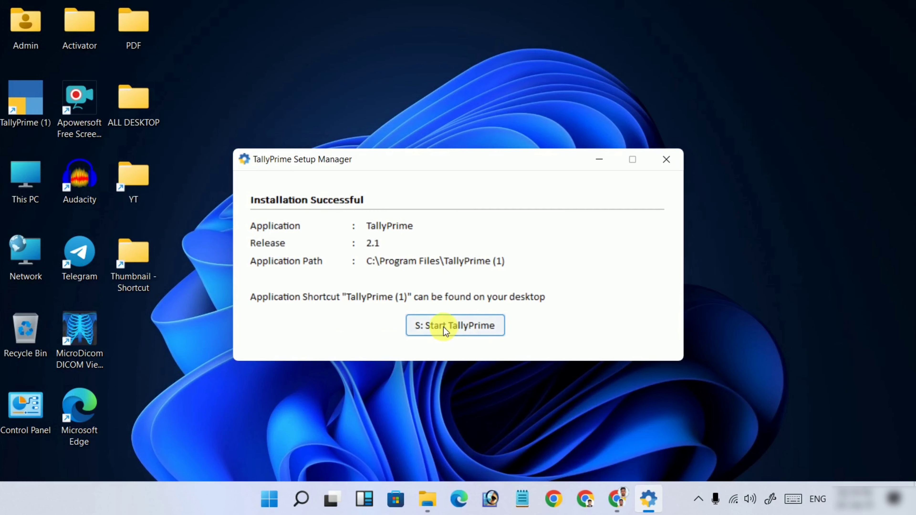
Start TallyPrime from the Installation Successful window.
{"action": "left_click", "coordinate": [466, 328]}
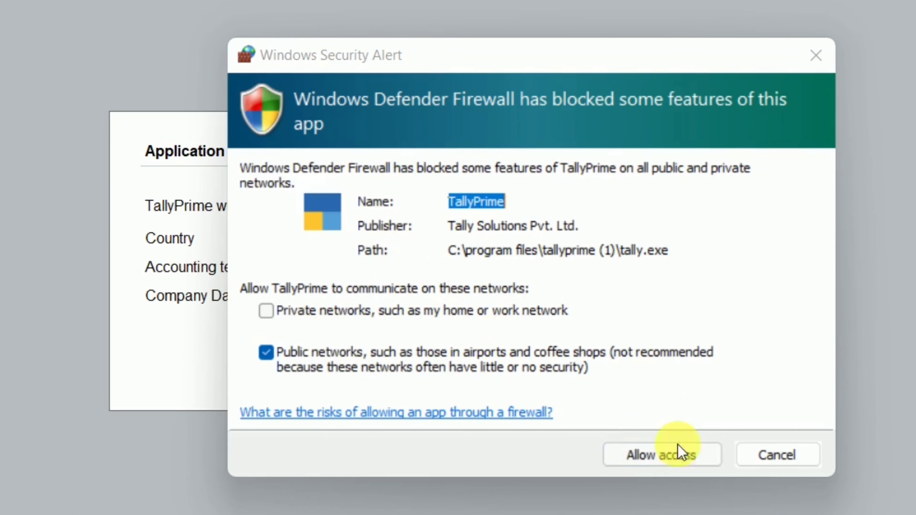
Allow TallyPrime network access through Windows Defender Firewall.
{"action": "left_click", "coordinate": [655, 462]}
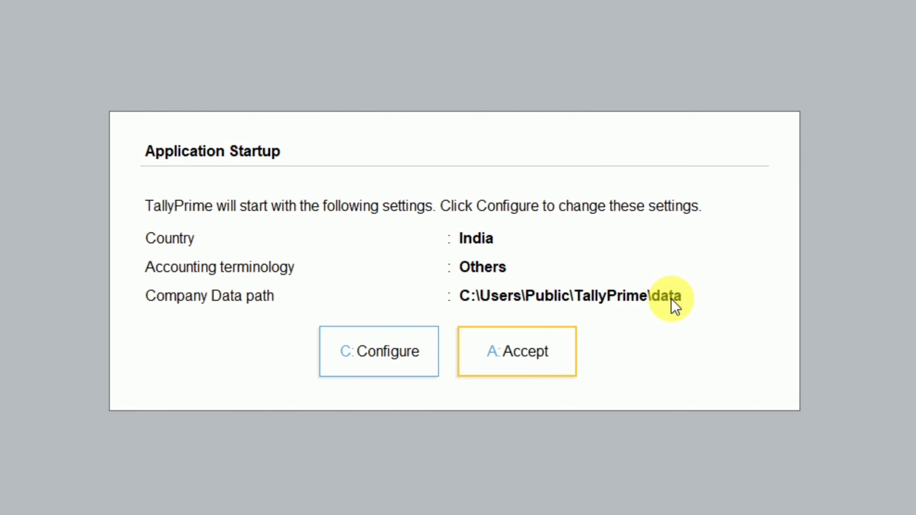
Switch accounting terminology to India / SAARC and open the Company Data Path setting.
{"action": "key", "text": "Left"}
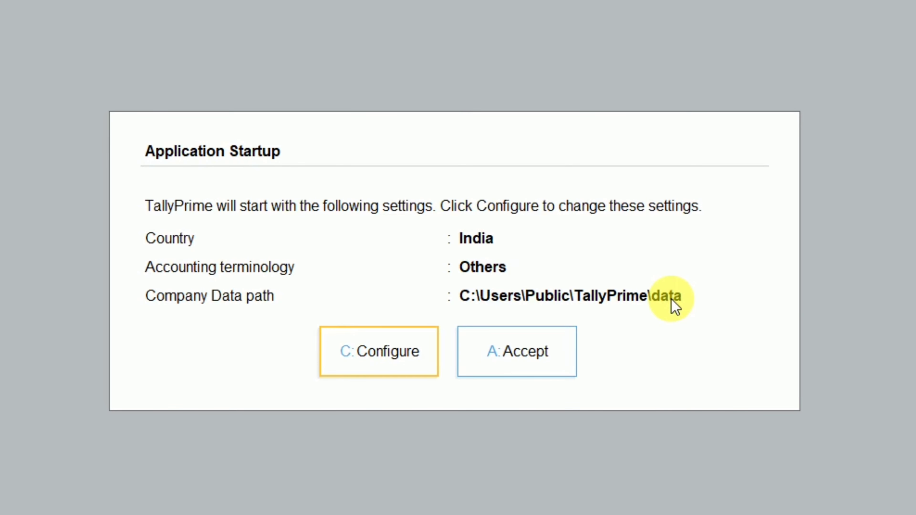
{"action": "key", "text": "Return"}
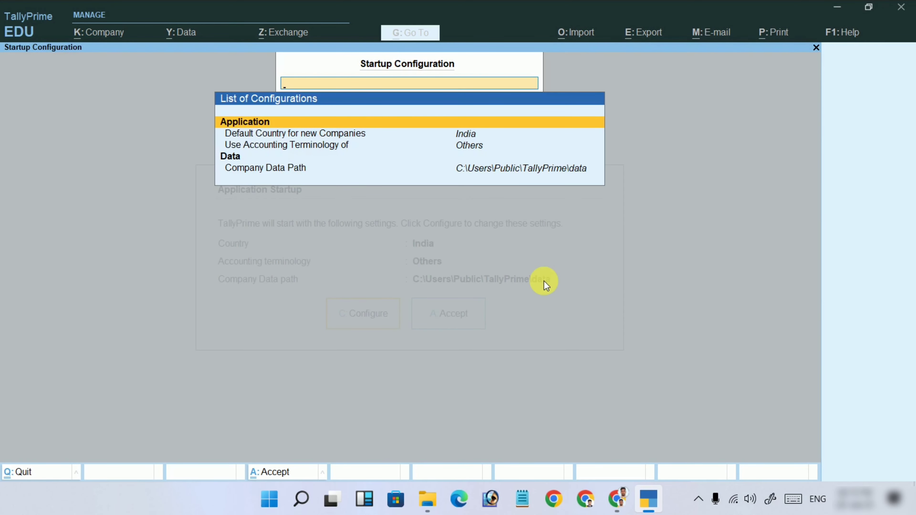
{"action": "key", "text": "Down"}
{"action": "key", "text": "Down"}
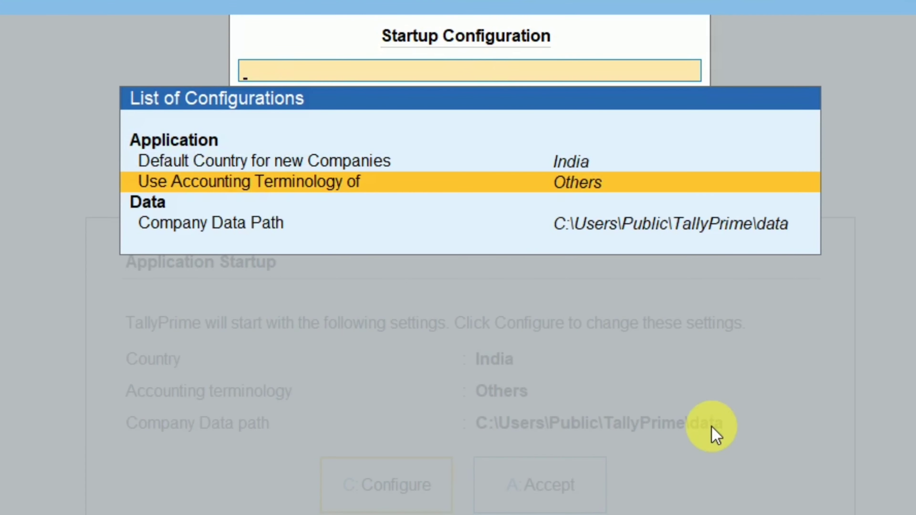
{"action": "key", "text": "Return"}
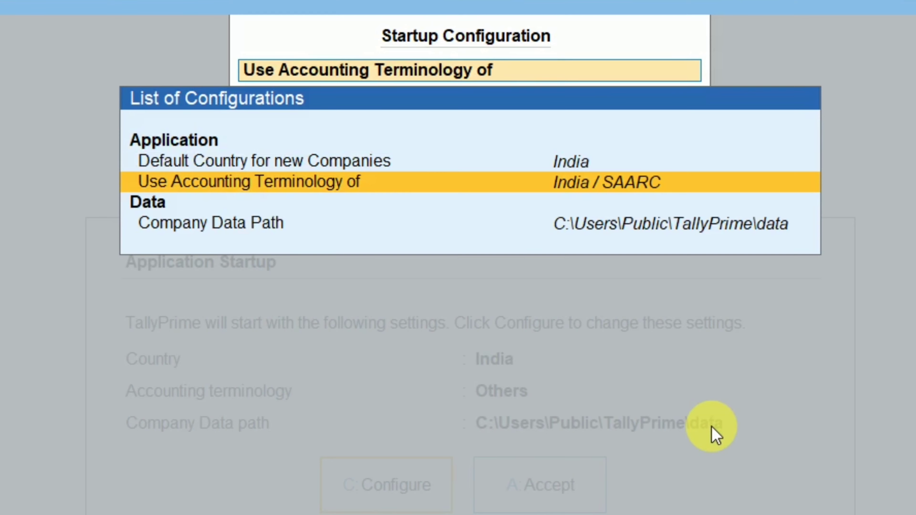
{"action": "key", "text": "Down"}
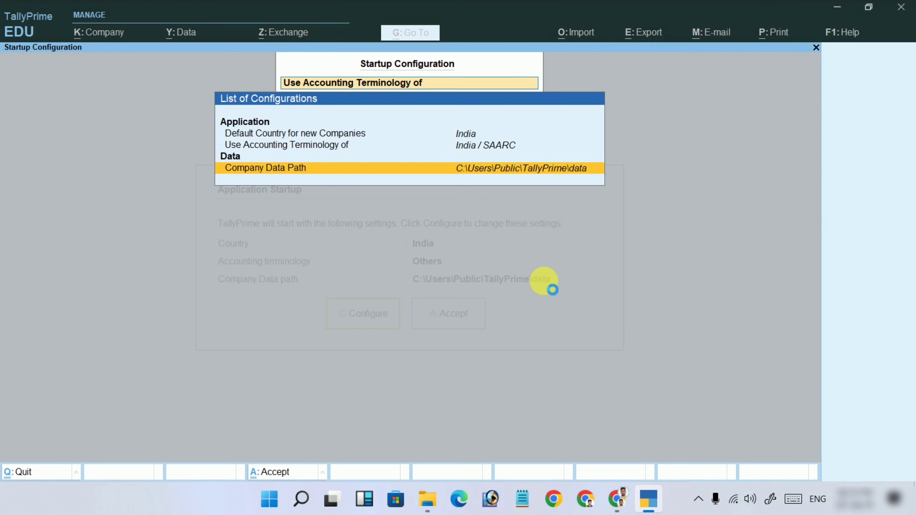
{"action": "key", "text": "Return"}
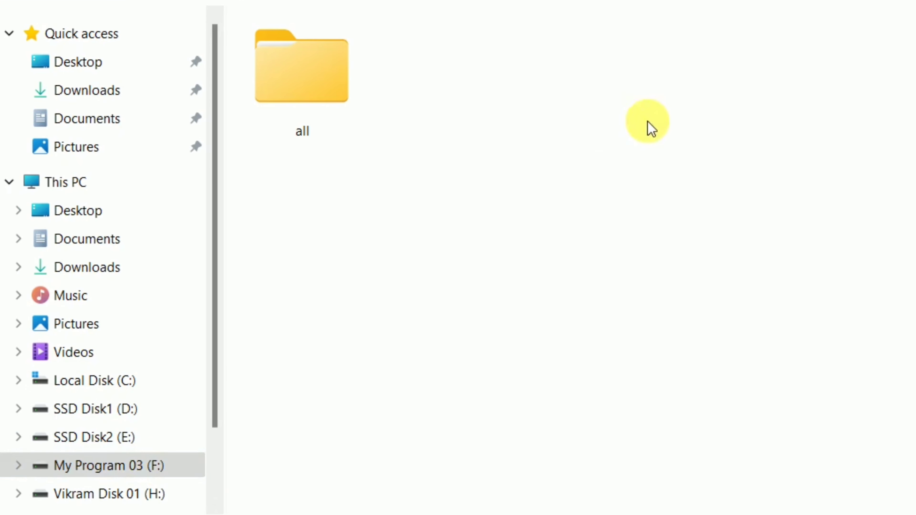
Create a new folder 'TALLY PARIME DATA' on F:, open it and select its path.
{"action": "key", "text": "ctrl+shift+n"}
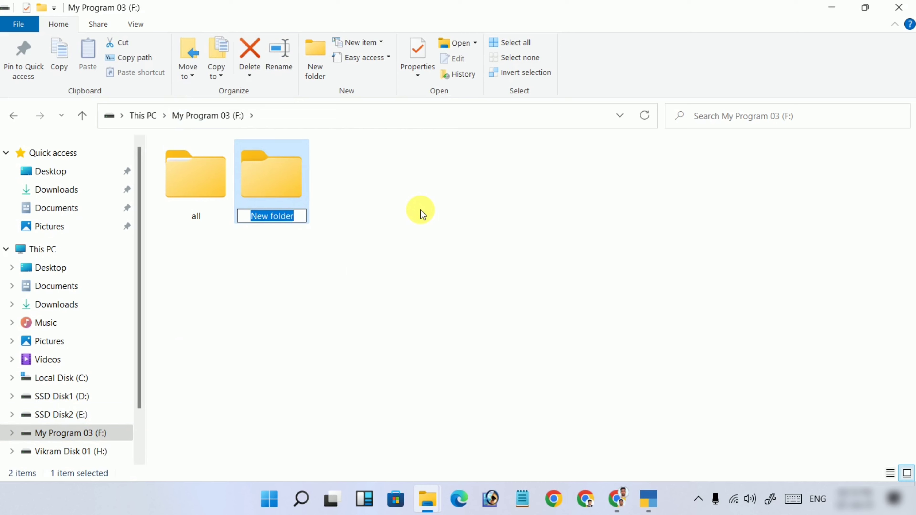
{"action": "type", "text": "TALLY"}
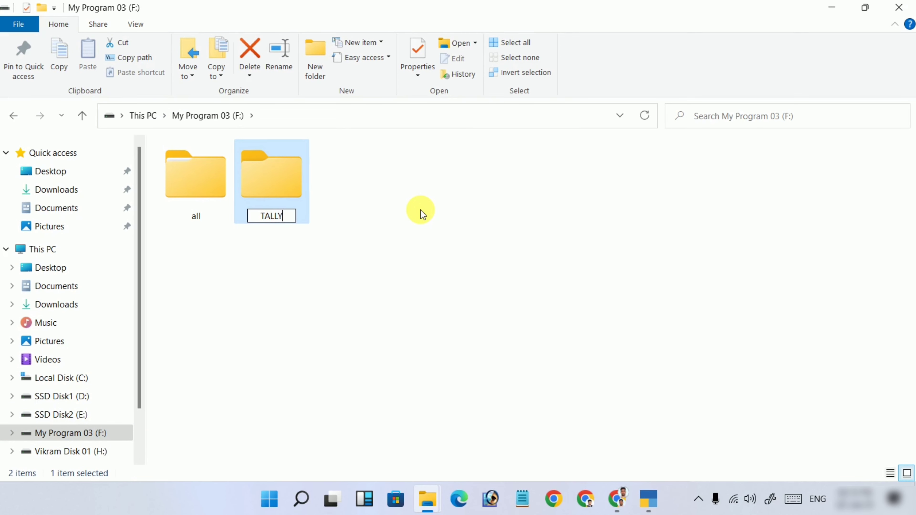
{"action": "type", "text": " PARIME DATA"}
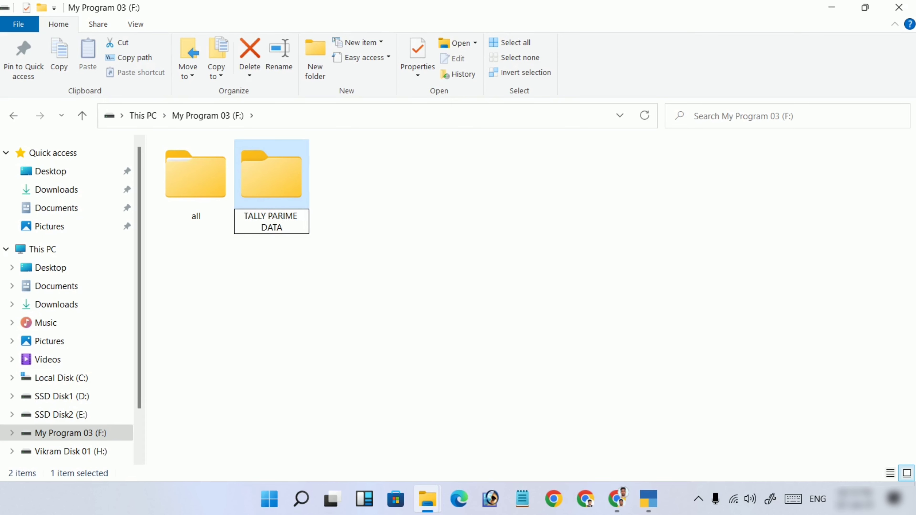
{"action": "key", "text": "Return"}
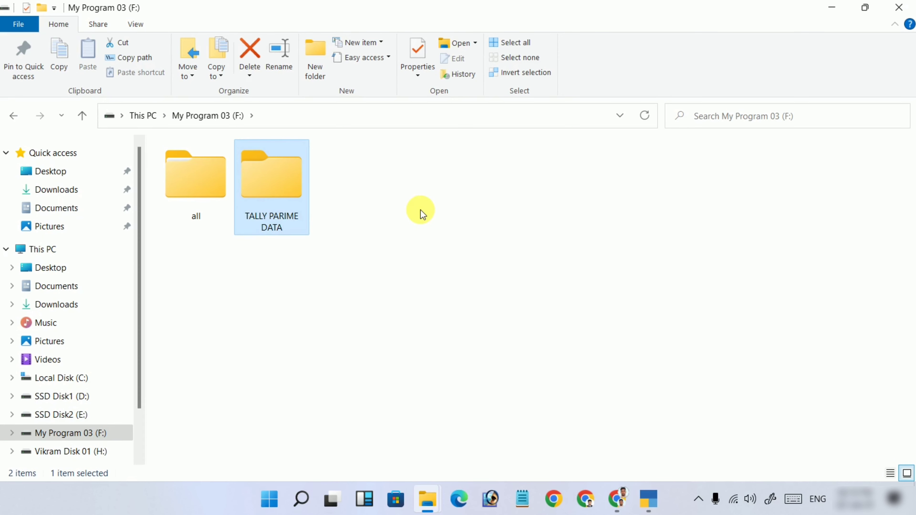
{"action": "key", "text": "Return"}
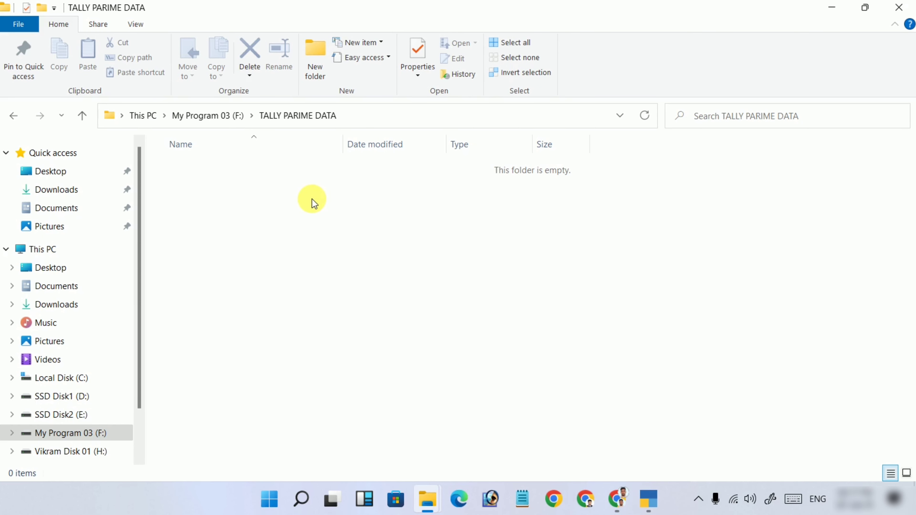
{"action": "left_click", "coordinate": [387, 116]}
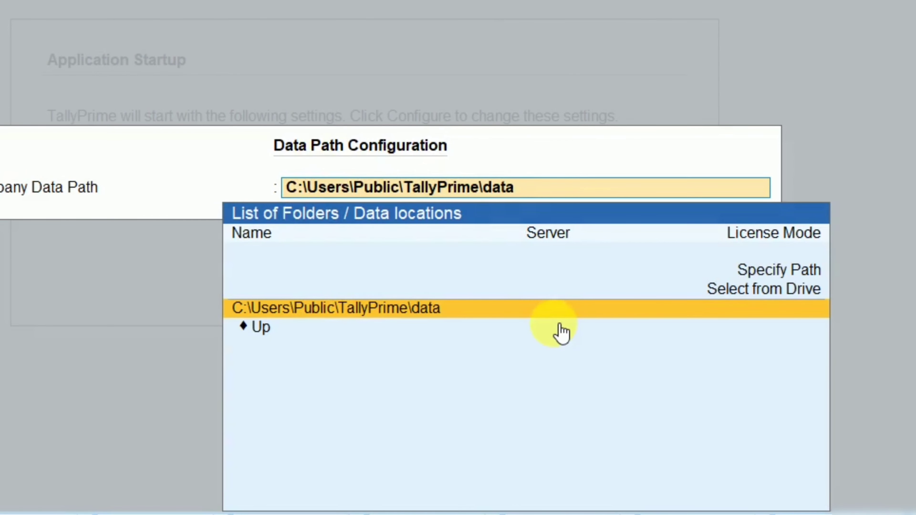
Set the company data path to F:\TALLY PARIME DATA and close the configuration list.
{"action": "key", "text": "ctrl+alt+v"}
{"action": "key", "text": "Return"}
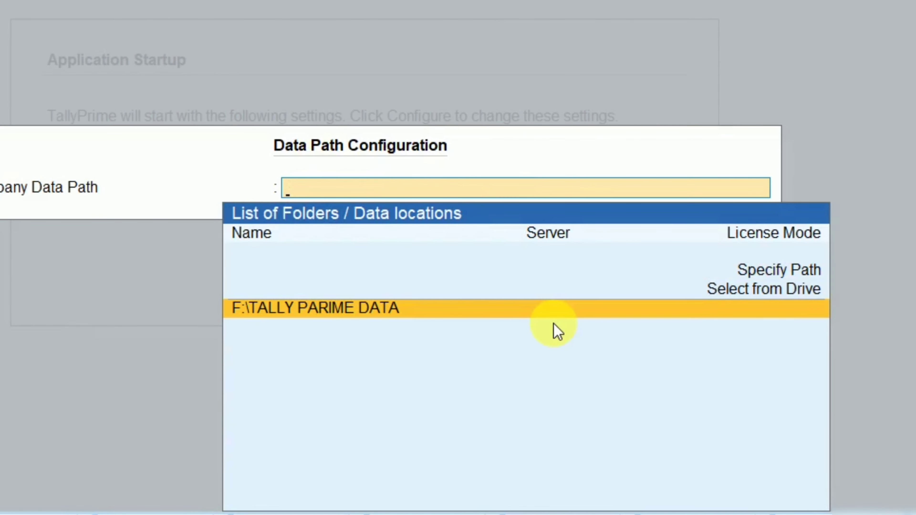
{"action": "key", "text": "Return"}
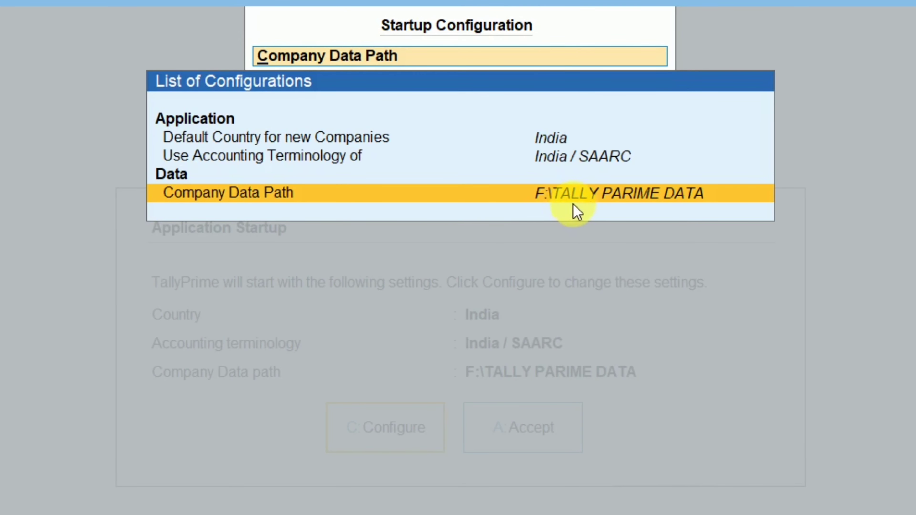
{"action": "left_click", "coordinate": [695, 198]}
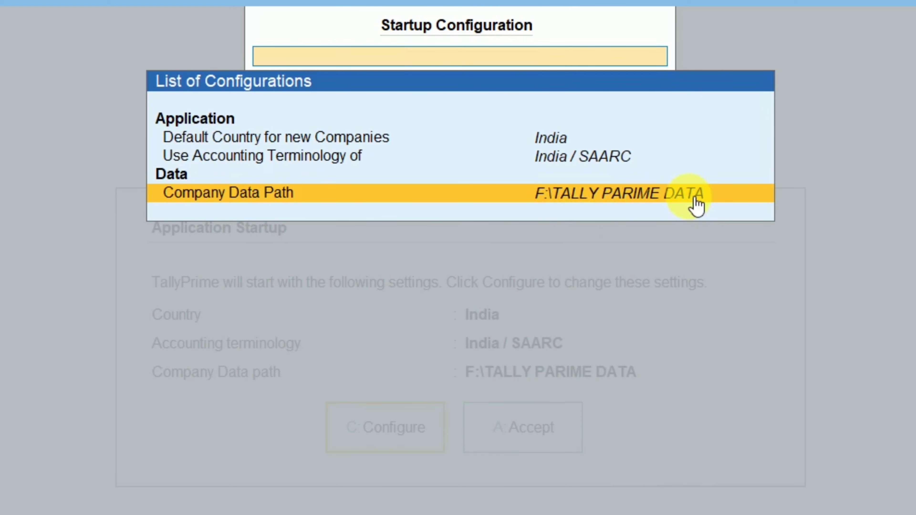
{"action": "key", "text": "Escape"}
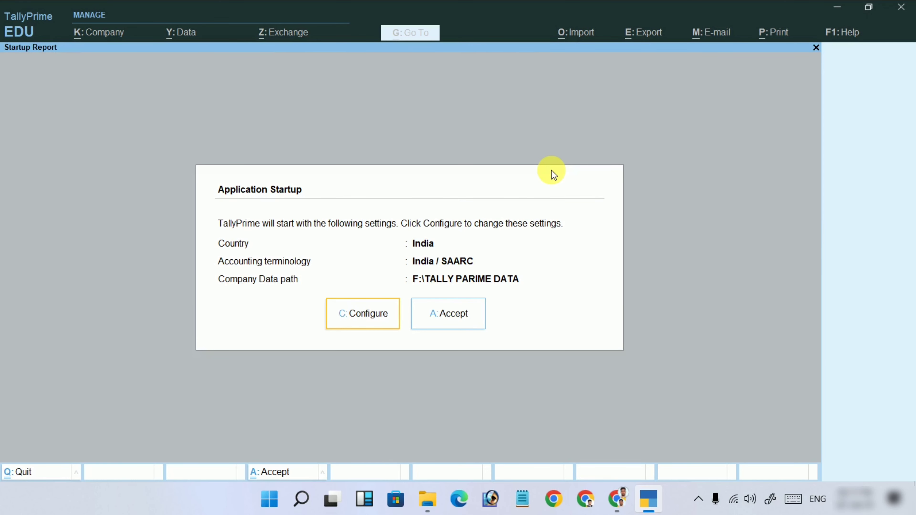
Accept the startup settings and move focus to 'Try It For Free (Educational)'.
{"action": "key", "text": "Tab"}
{"action": "key", "text": "Return"}
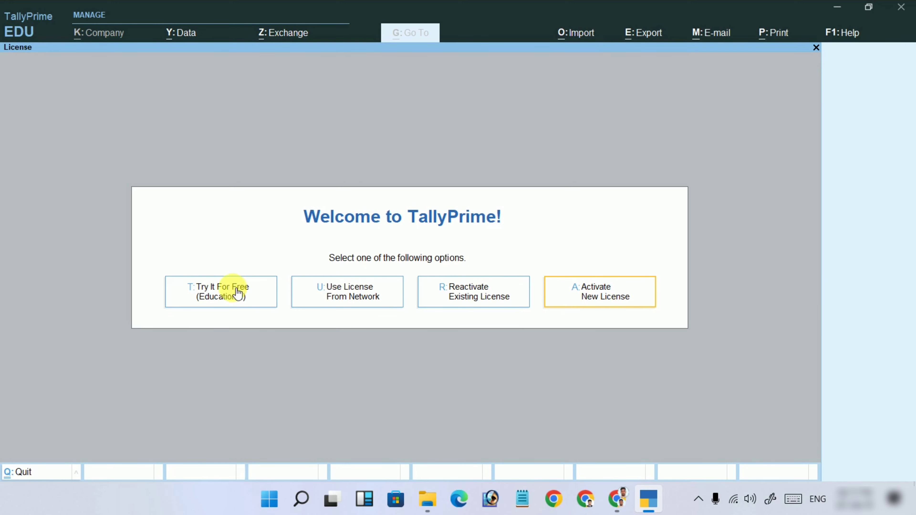
{"action": "key", "text": "Left"}
{"action": "key", "text": "Left"}
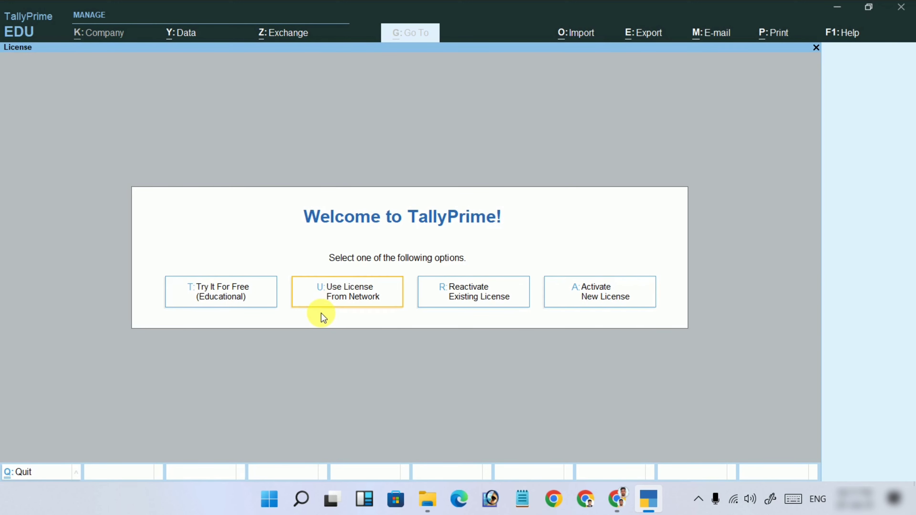
{"action": "key", "text": "Left"}
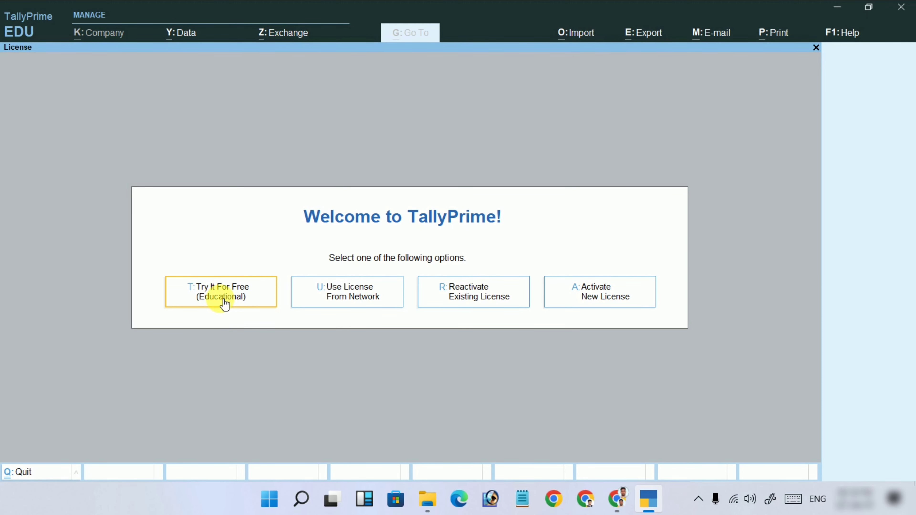
Choose 'Try It For Free (Educational)' to run TallyPrime in Educational mode.
{"action": "left_click", "coordinate": [221, 291]}
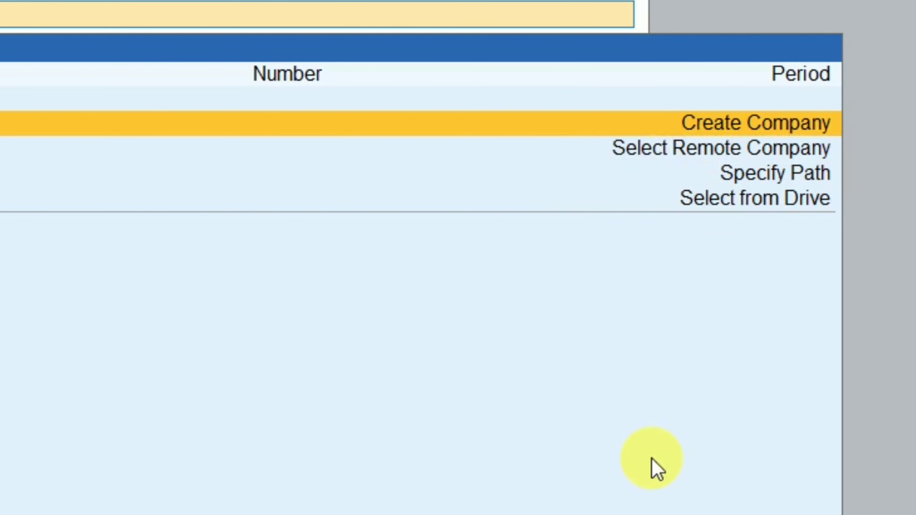
Choose Select Remote Company from the List of Companies.
{"action": "key", "text": "Down"}
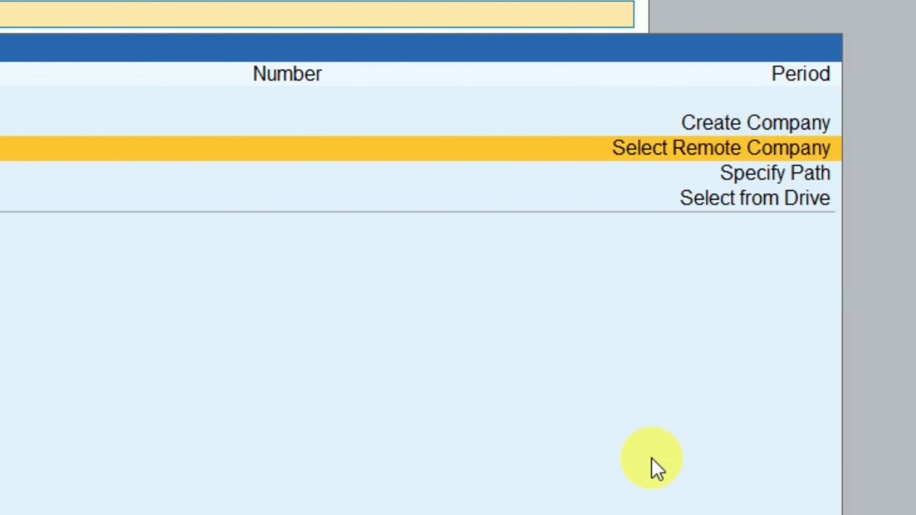
{"action": "key", "text": "Return"}
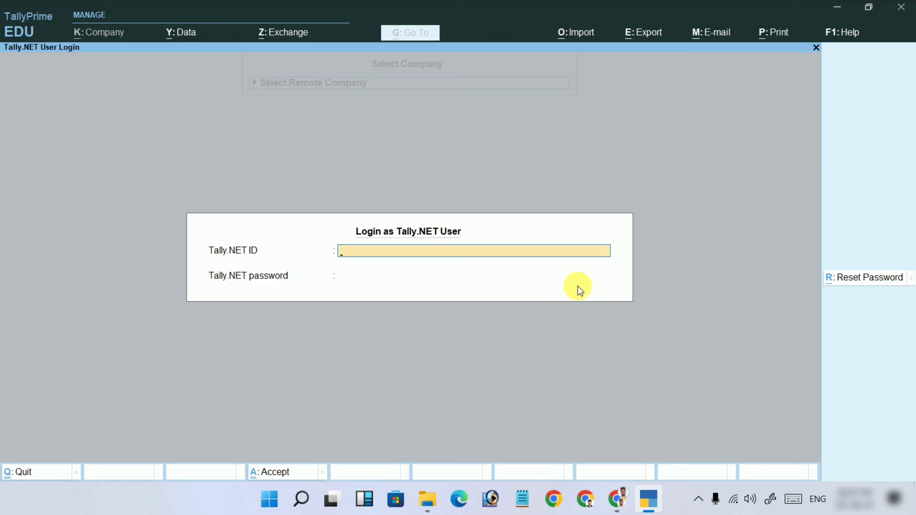
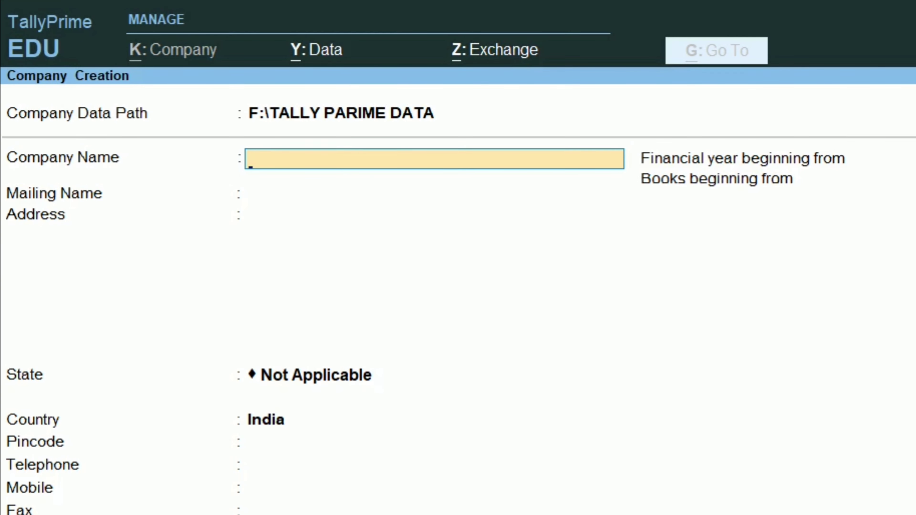
Enter ABC Pvt. Ltd. as the company name, which fills the mailing name too.
{"action": "type", "text": "ABC Pvt."}
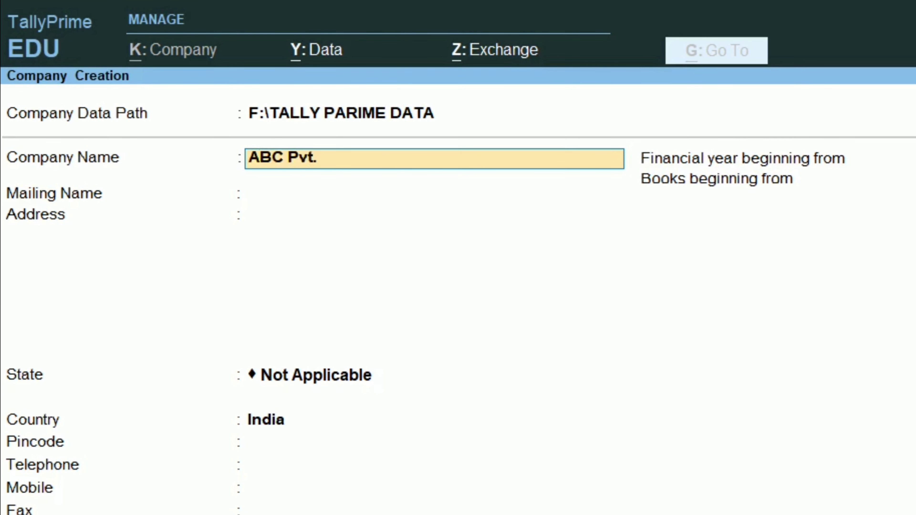
{"action": "type", "text": " Ltd"}
{"action": "type", "text": "."}
{"action": "key", "text": "Return"}
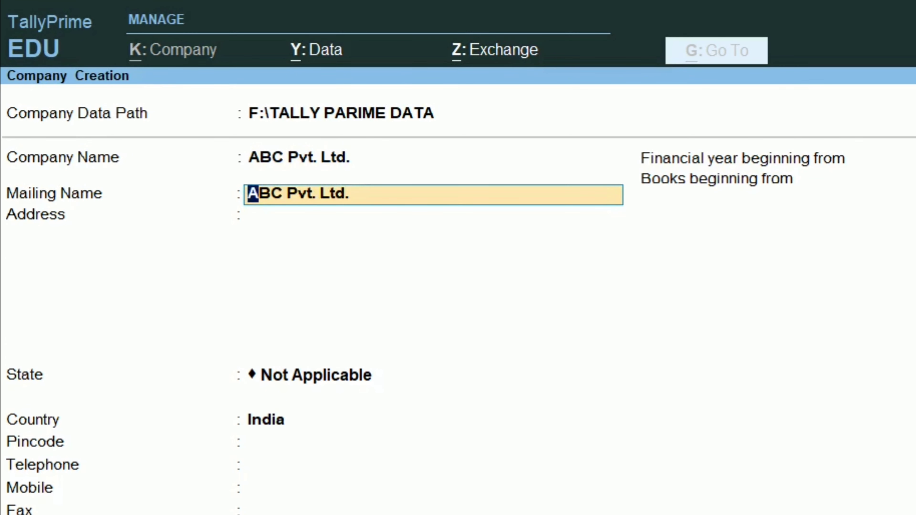
{"action": "key", "text": "Return"}
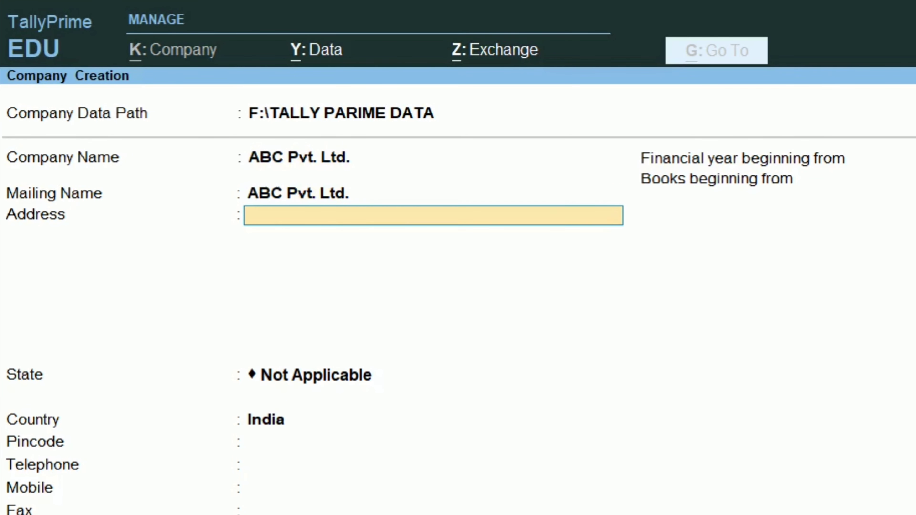
{"action": "key", "text": "BackSpace"}
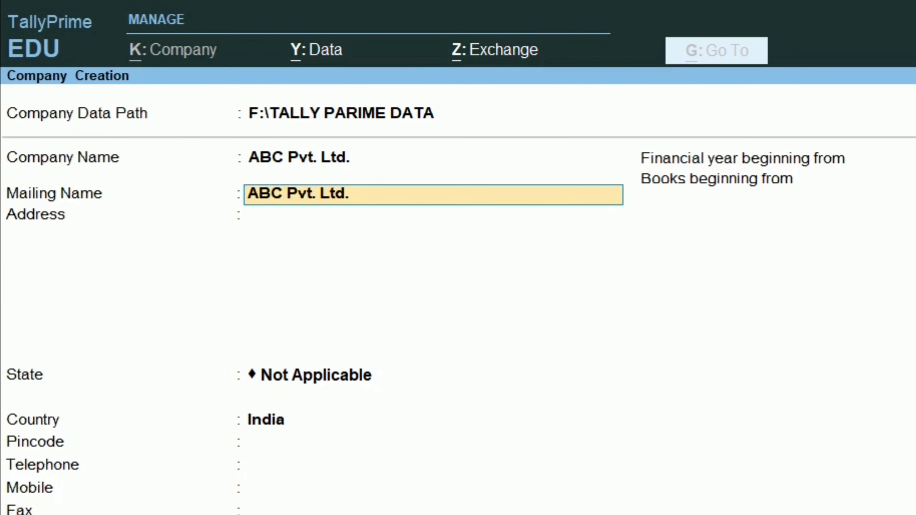
{"action": "key", "text": "BackSpace"}
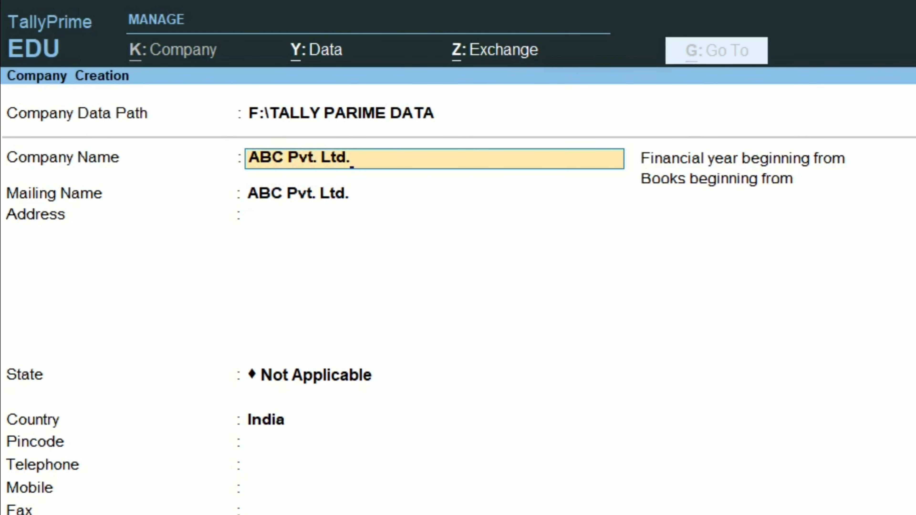
Extend the company name to ABC Pvt. Ltd. (2022-23) while keeping mailing name ABC Pvt. Ltd.
{"action": "type", "text": "(2022-2"}
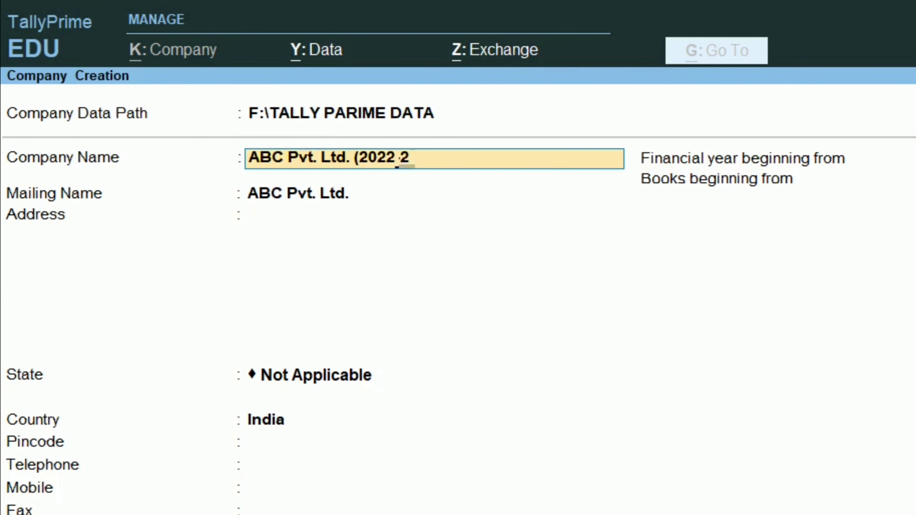
{"action": "type", "text": "3)"}
{"action": "key", "text": "Return"}
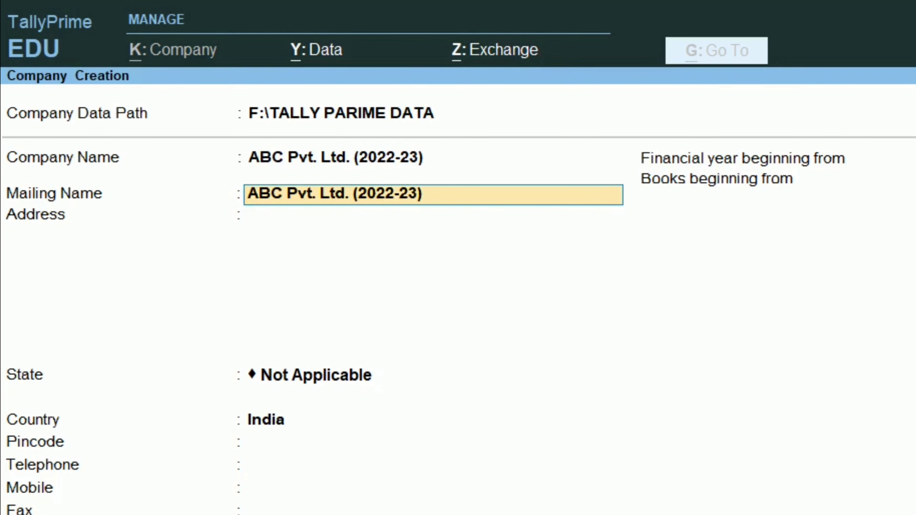
{"action": "key", "text": "BackSpace"}
{"action": "key", "text": "BackSpace"}
{"action": "key", "text": "BackSpace"}
{"action": "key", "text": "BackSpace"}
{"action": "key", "text": "BackSpace"}
{"action": "key", "text": "BackSpace"}
{"action": "key", "text": "BackSpace"}
{"action": "key", "text": "BackSpace"}
{"action": "key", "text": "BackSpace"}
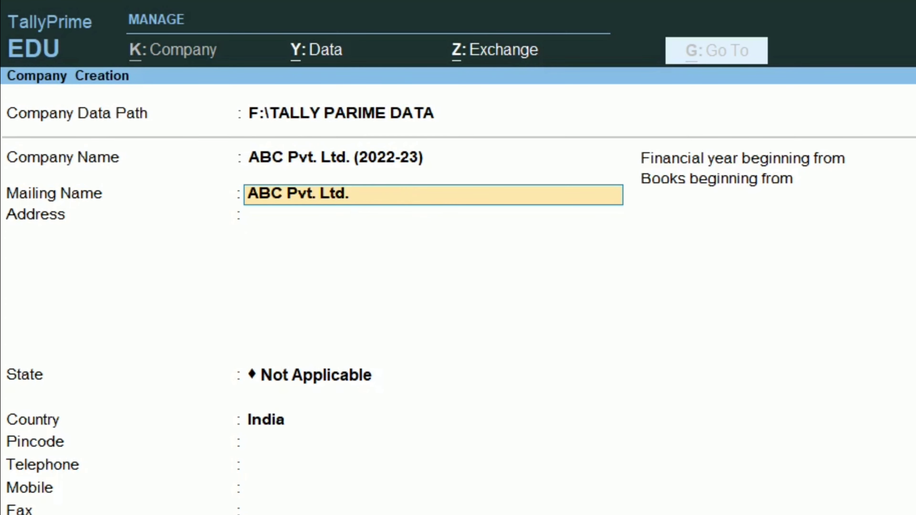
{"action": "key", "text": "Return"}
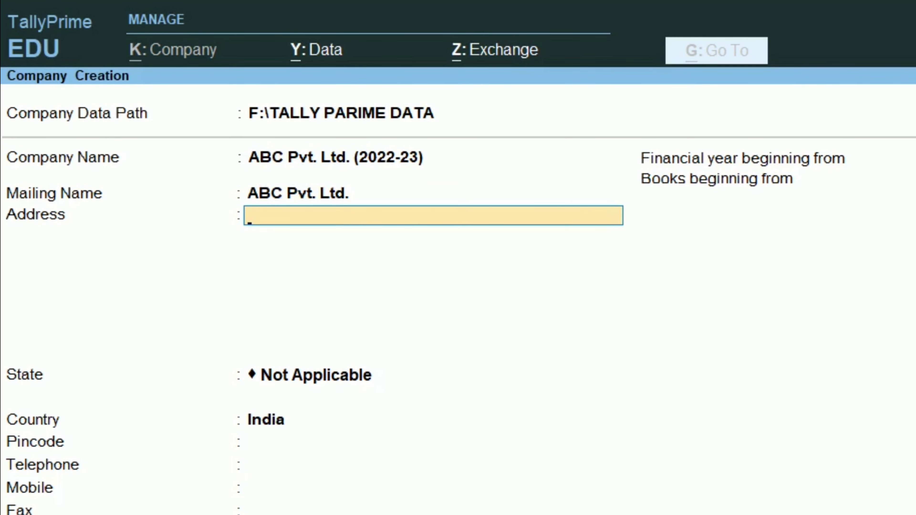
{"action": "key", "text": "BackSpace"}
{"action": "key", "text": "BackSpace"}
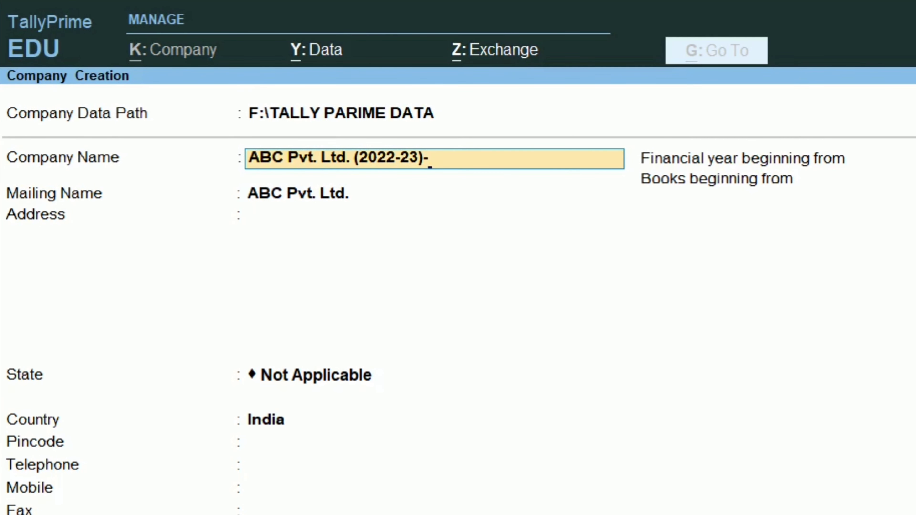
Append -Bihar to the company name, strip Bihar from the mailing name, and skip the address.
{"action": "type", "text": "Bihar"}
{"action": "key", "text": "Return"}
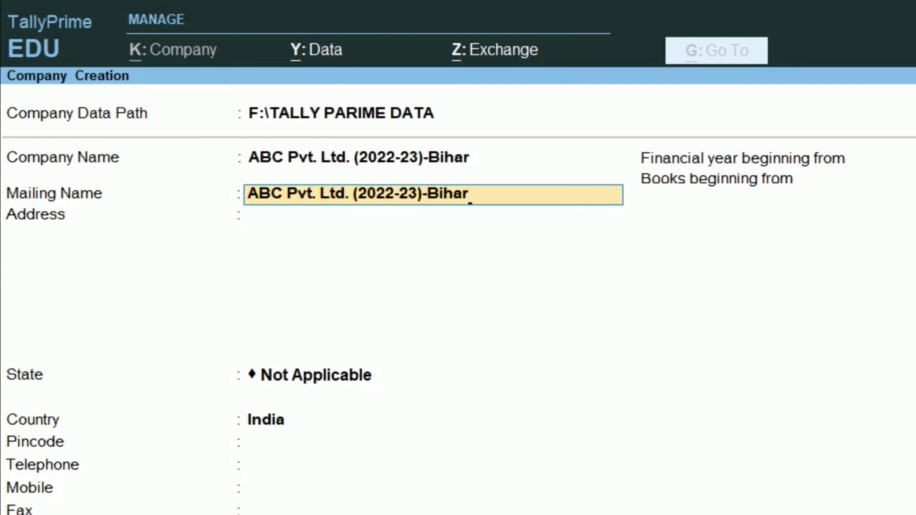
{"action": "key", "text": "BackSpace"}
{"action": "key", "text": "BackSpace"}
{"action": "key", "text": "BackSpace"}
{"action": "key", "text": "BackSpace"}
{"action": "key", "text": "BackSpace"}
{"action": "key", "text": "Return"}
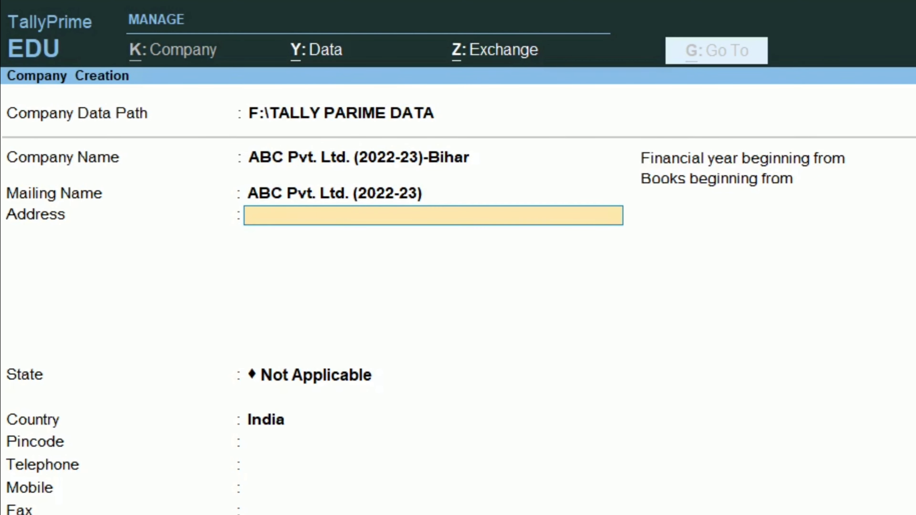
{"action": "key", "text": "Return"}
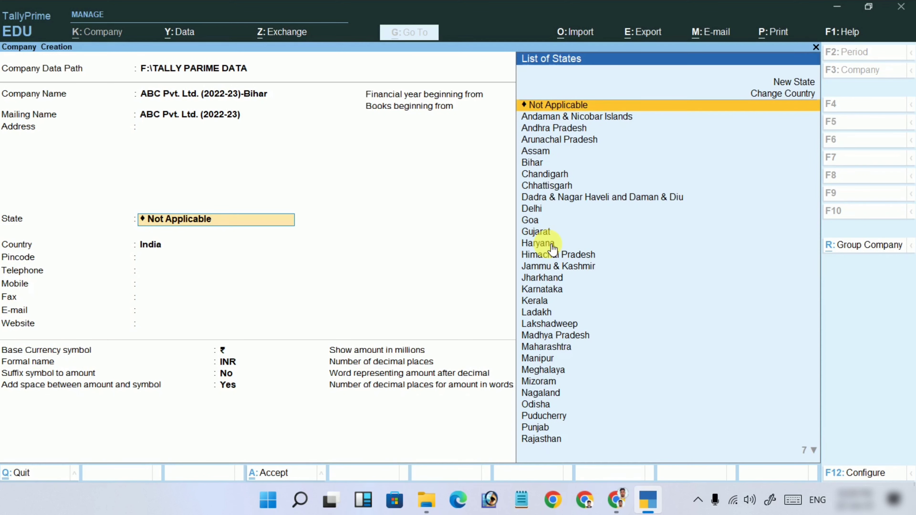
Choose Bihar from the List of States and leave pincode, phone, mobile and website blank.
{"action": "type", "text": "Bihar"}
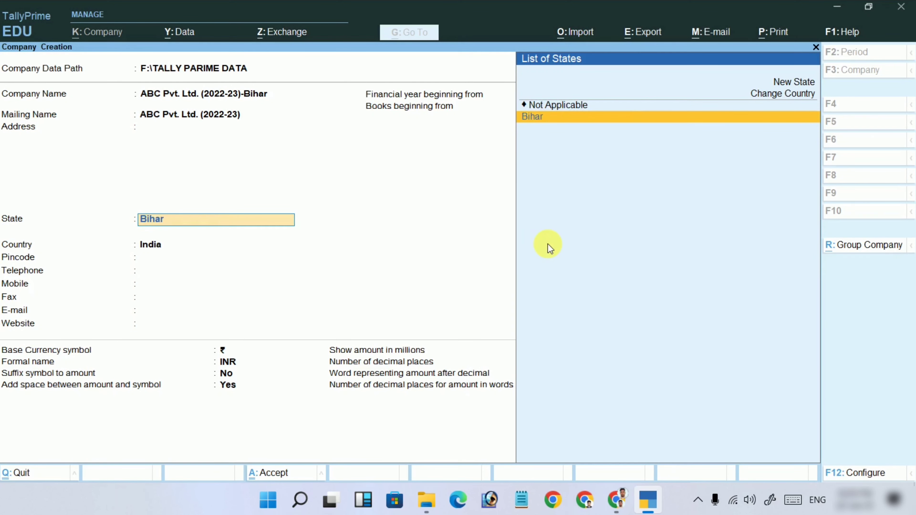
{"action": "key", "text": "Return"}
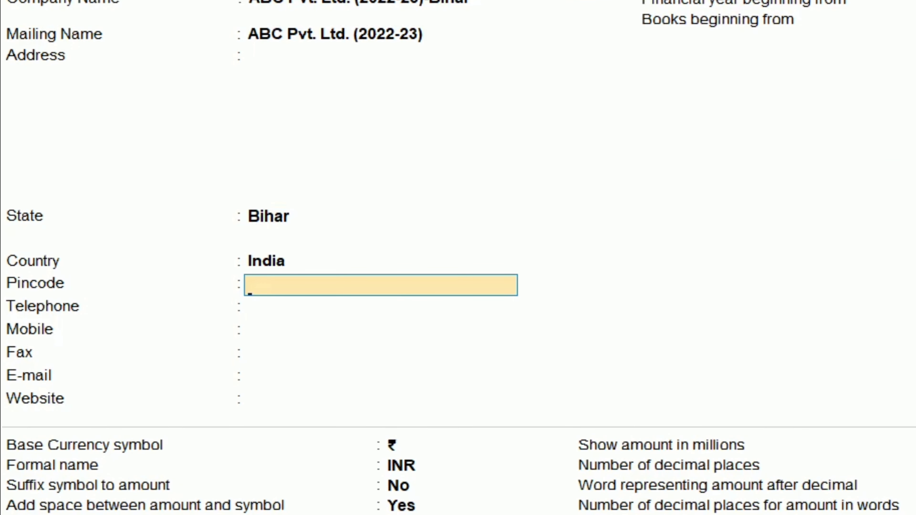
{"action": "key", "text": "Return"}
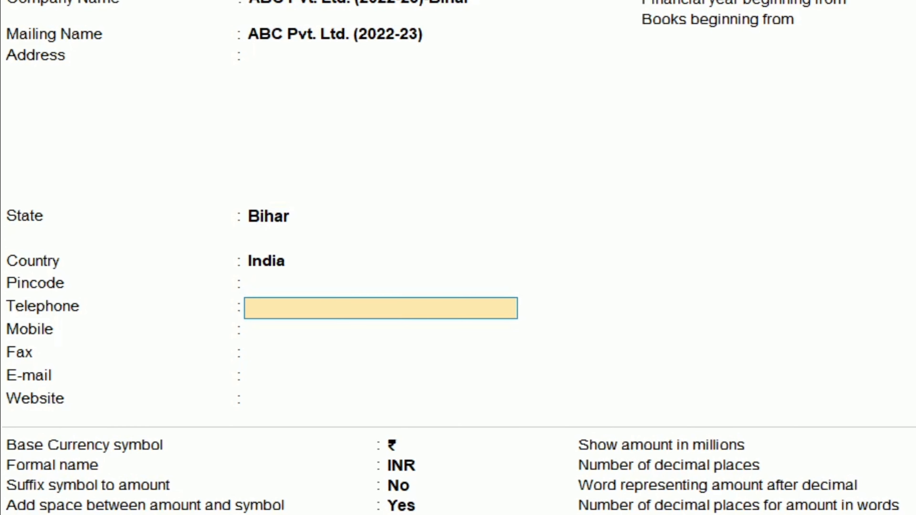
{"action": "key", "text": "Return"}
{"action": "key", "text": "Return"}
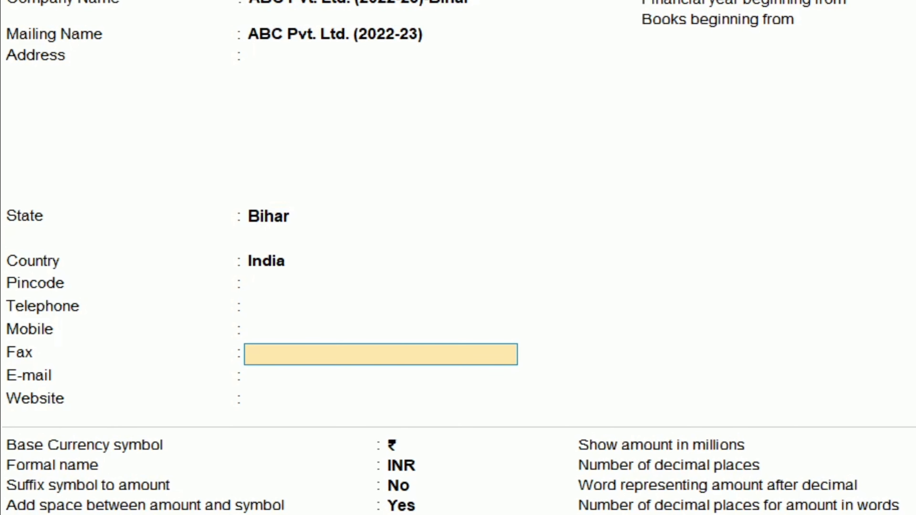
{"action": "key", "text": "Return"}
{"action": "key", "text": "Return"}
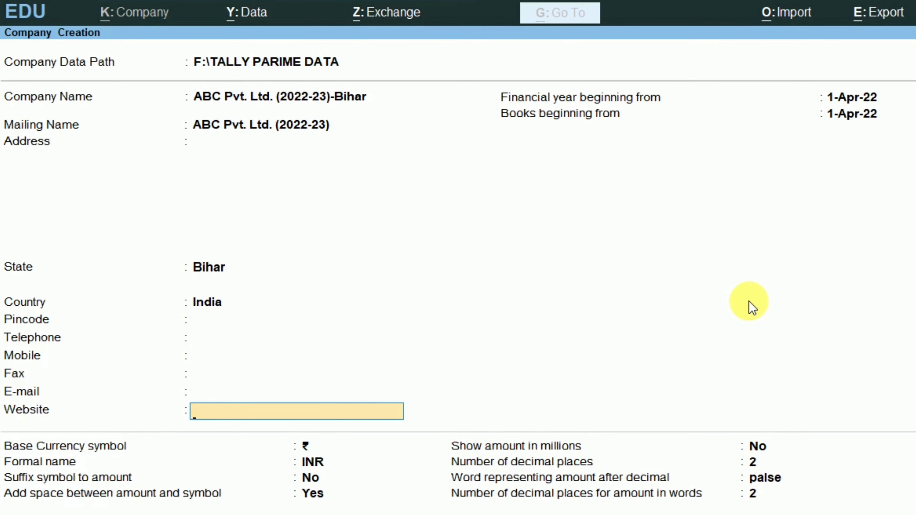
{"action": "key", "text": "Return"}
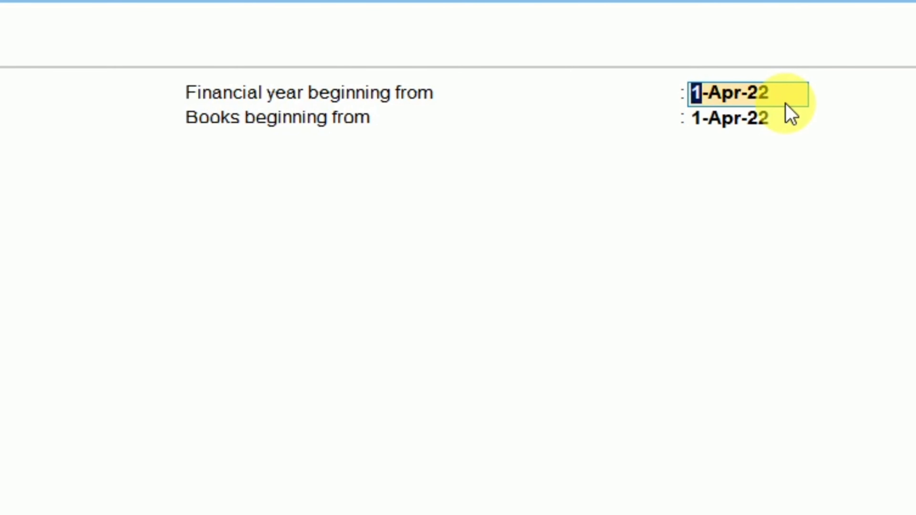
Keep the financial year starting 1-Apr-22 and set books beginning from 1-Jan-23.
{"action": "key", "text": "Return"}
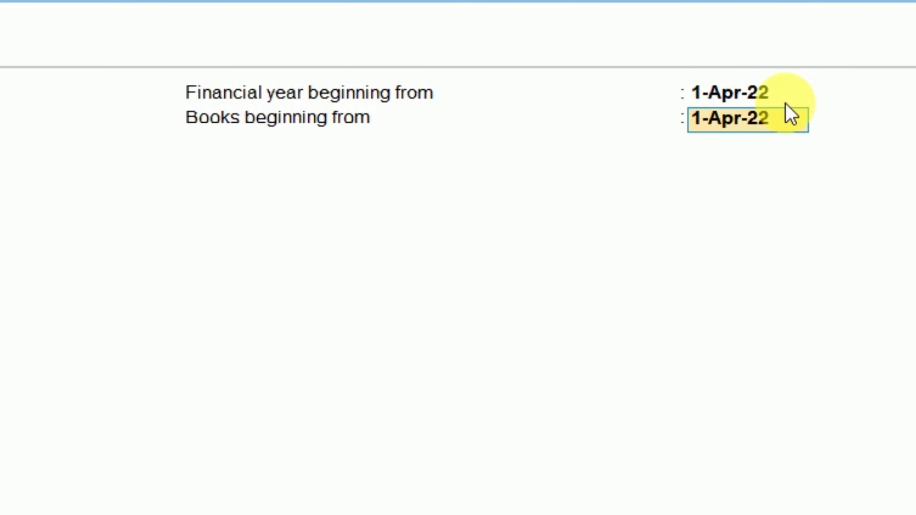
{"action": "type", "text": "1"}
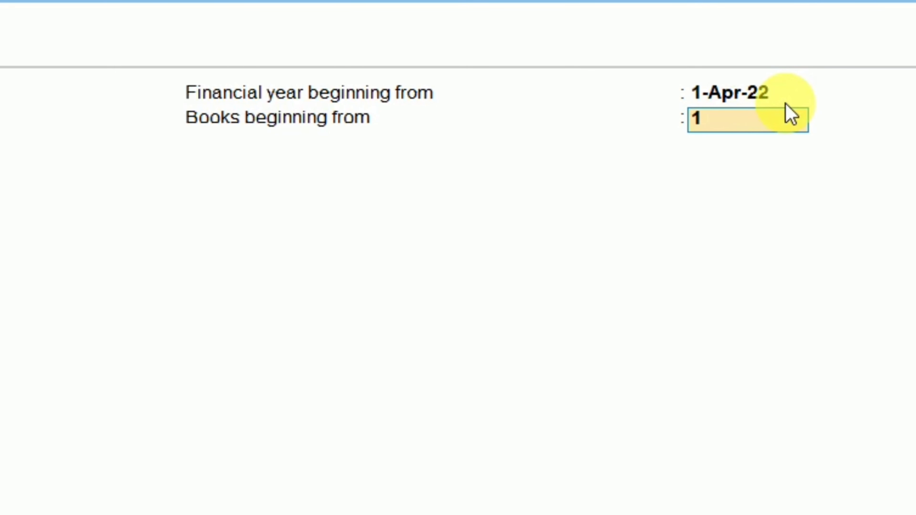
{"action": "type", "text": " jan 2023"}
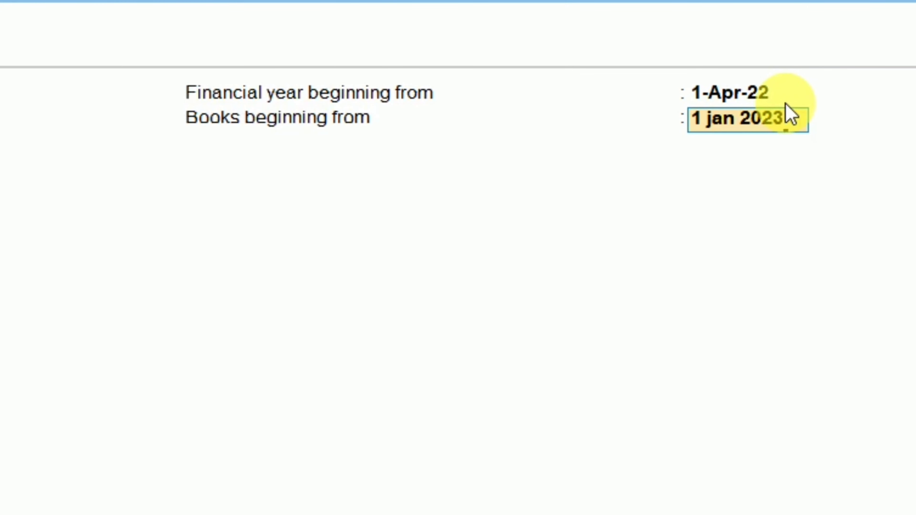
{"action": "key", "text": "Return"}
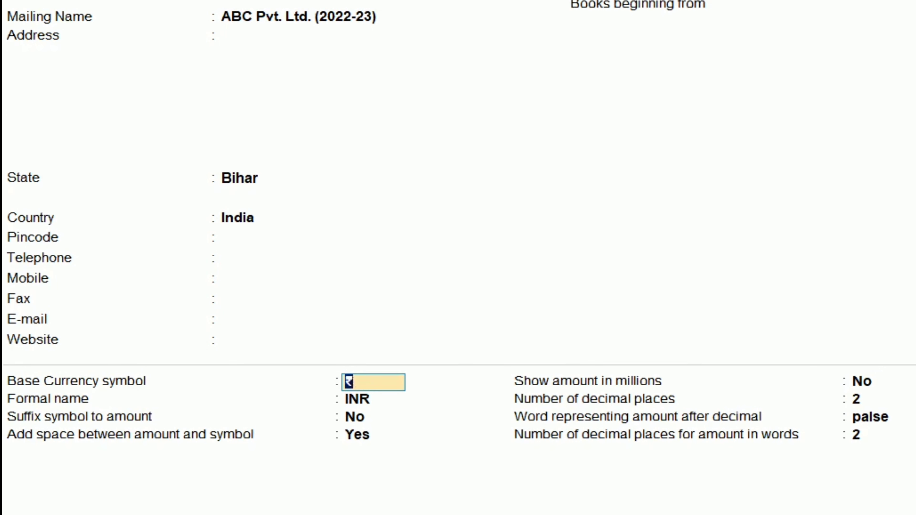
Keep the default ₹ / INR currency settings with 2 decimal places, no millions.
{"action": "key", "text": "Return"}
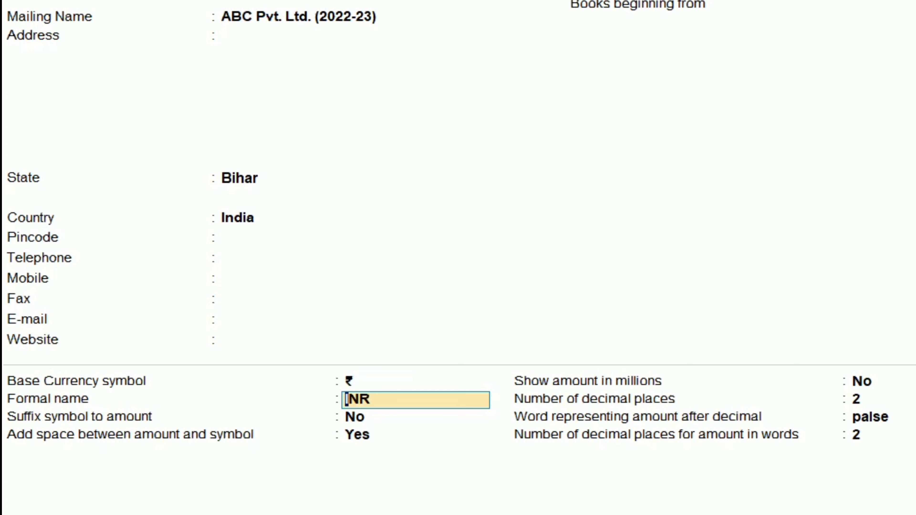
{"action": "key", "text": "Return"}
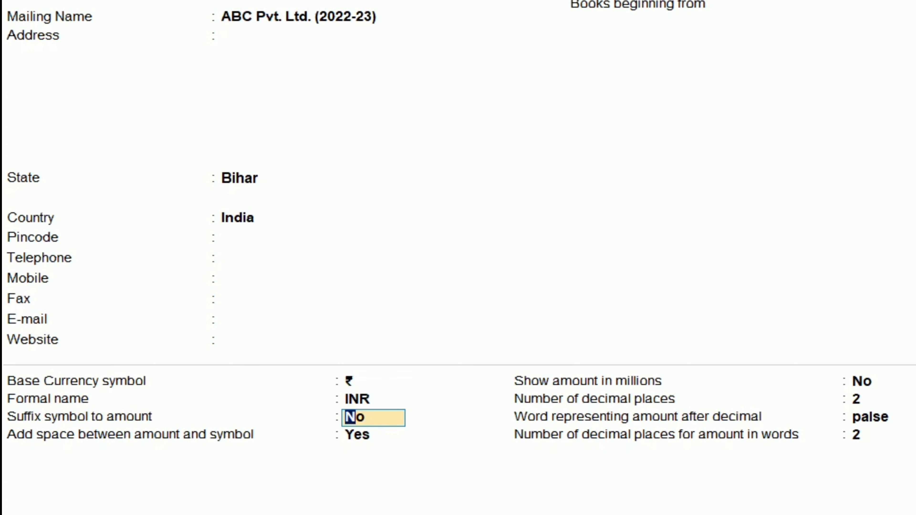
{"action": "key", "text": "Return"}
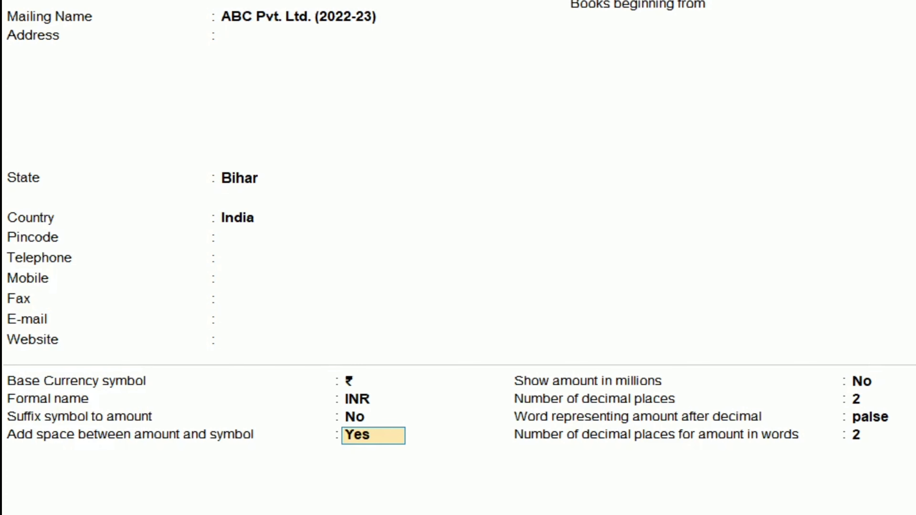
{"action": "key", "text": "Return"}
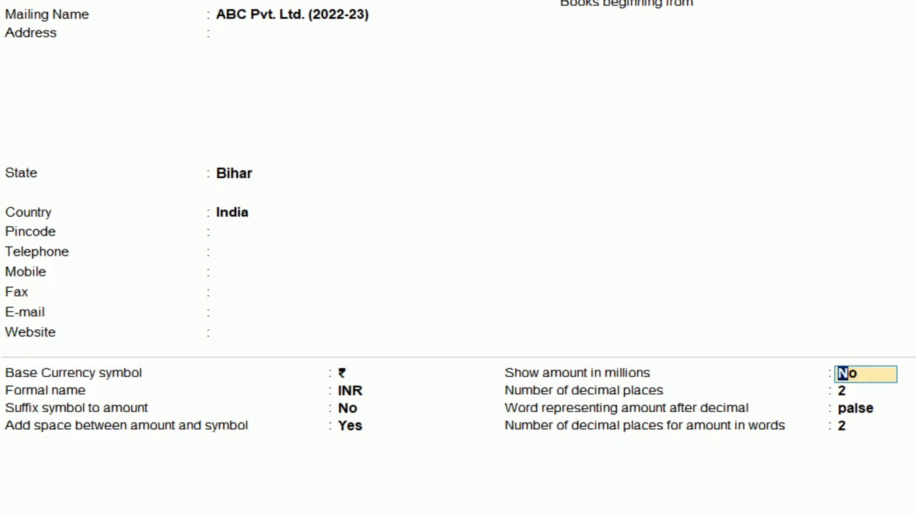
{"action": "key", "text": "Return"}
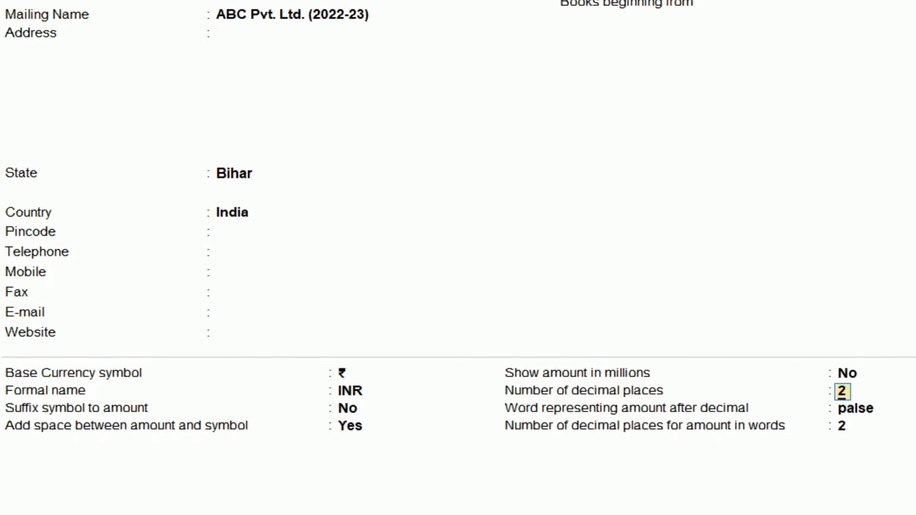
{"action": "key", "text": "Return"}
{"action": "key", "text": "Return"}
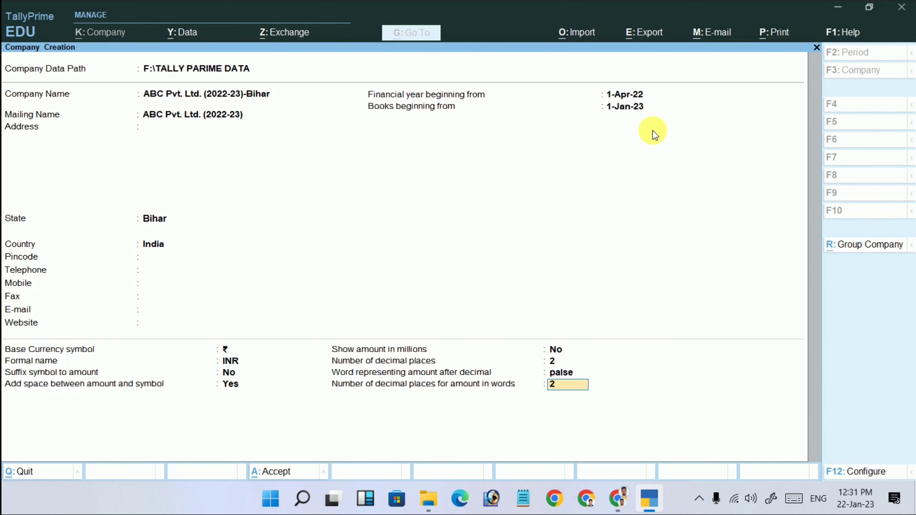
{"action": "key", "text": "Return"}
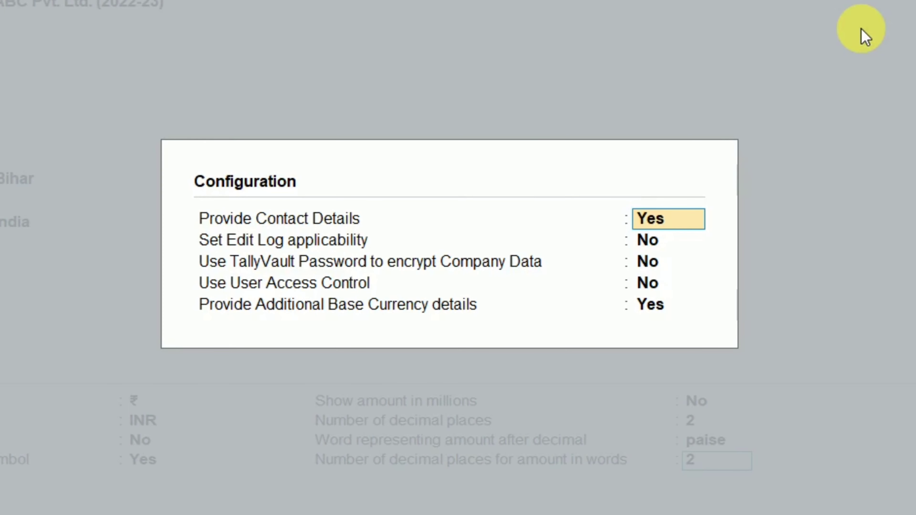
Set Use TallyVault Password and Use User Access Control to Yes in Configuration.
{"action": "key", "text": "Return"}
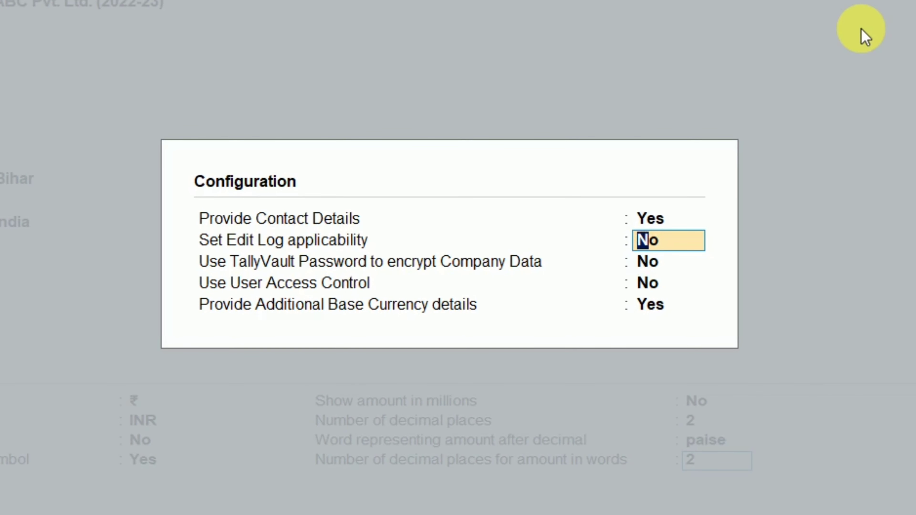
{"action": "key", "text": "Return"}
{"action": "key", "text": "Return"}
{"action": "key", "text": "Up"}
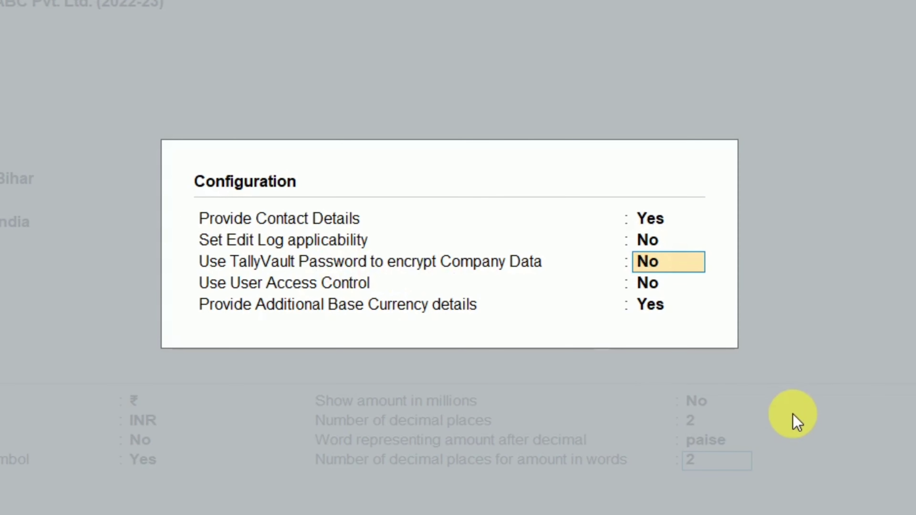
{"action": "type", "text": "y"}
{"action": "key", "text": "Return"}
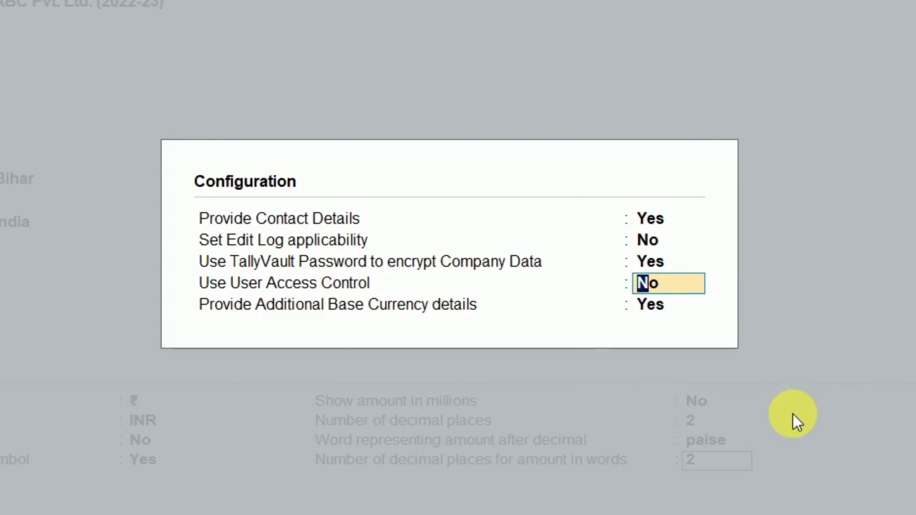
{"action": "key", "text": "Up"}
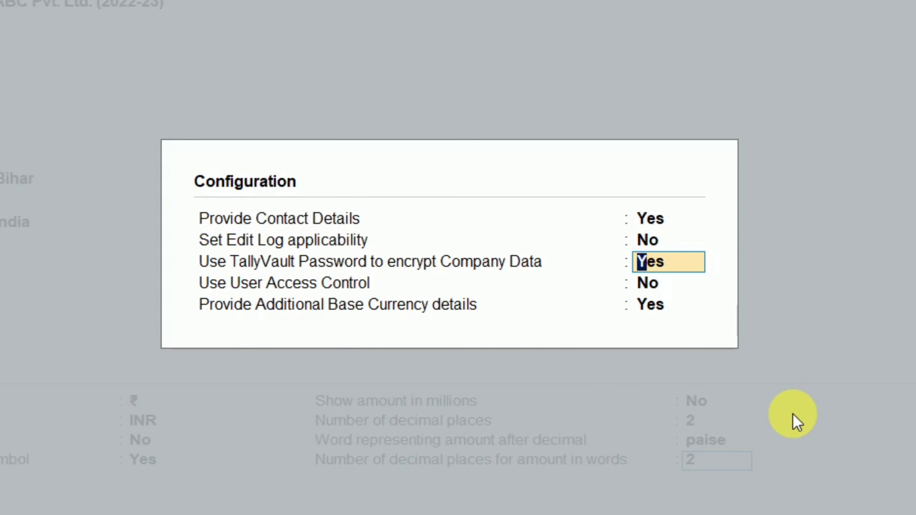
{"action": "key", "text": "Return"}
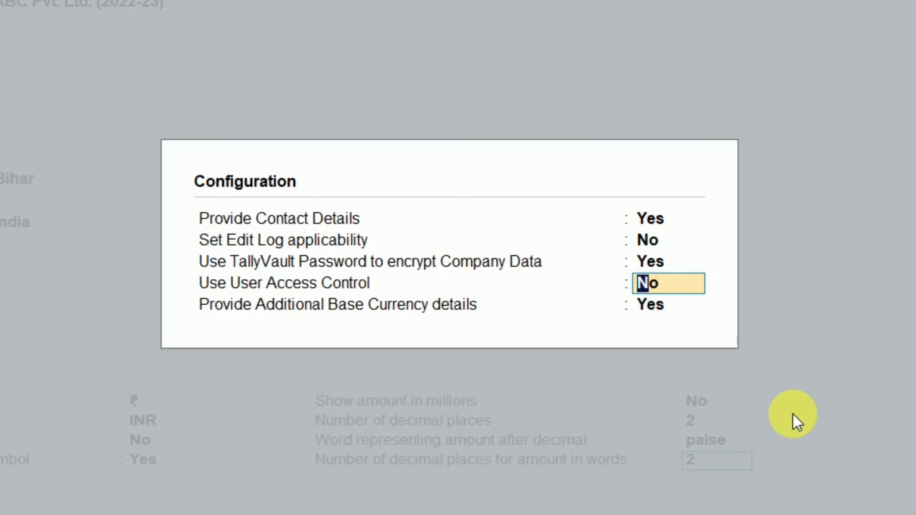
{"action": "type", "text": "y"}
{"action": "key", "text": "Return"}
{"action": "key", "text": "Return"}
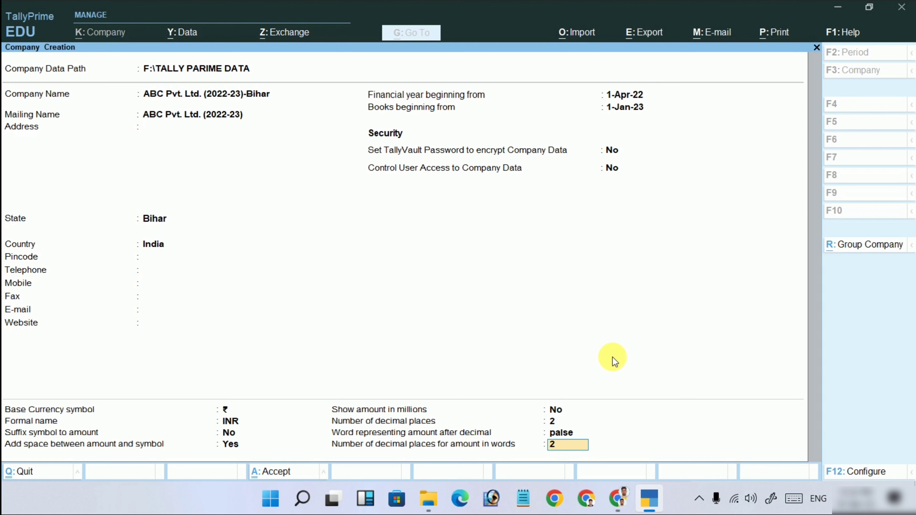
Turn on TallyVault encryption with a password and its confirmation, leaving user access control at No.
{"action": "key", "text": "Up"}
{"action": "key", "text": "Up"}
{"action": "key", "text": "Up"}
{"action": "key", "text": "Up"}
{"action": "key", "text": "Up"}
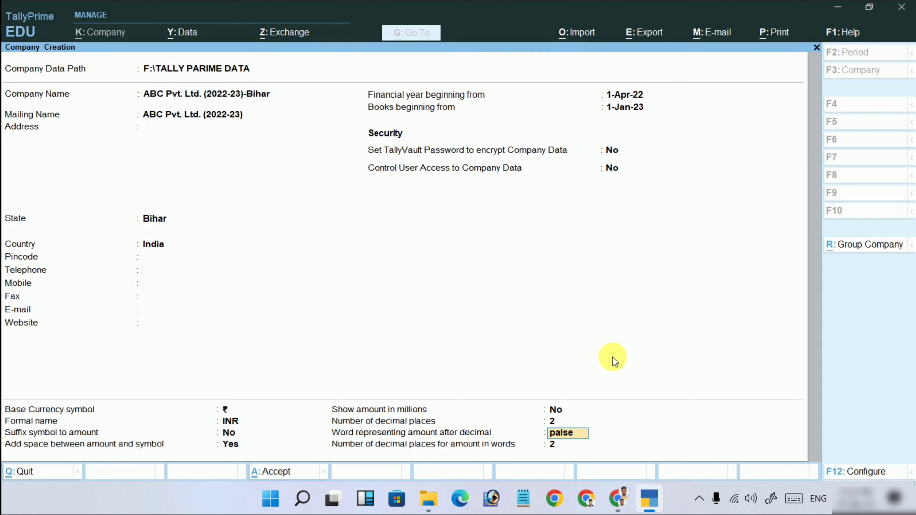
{"action": "key", "text": "Up"}
{"action": "key", "text": "Up"}
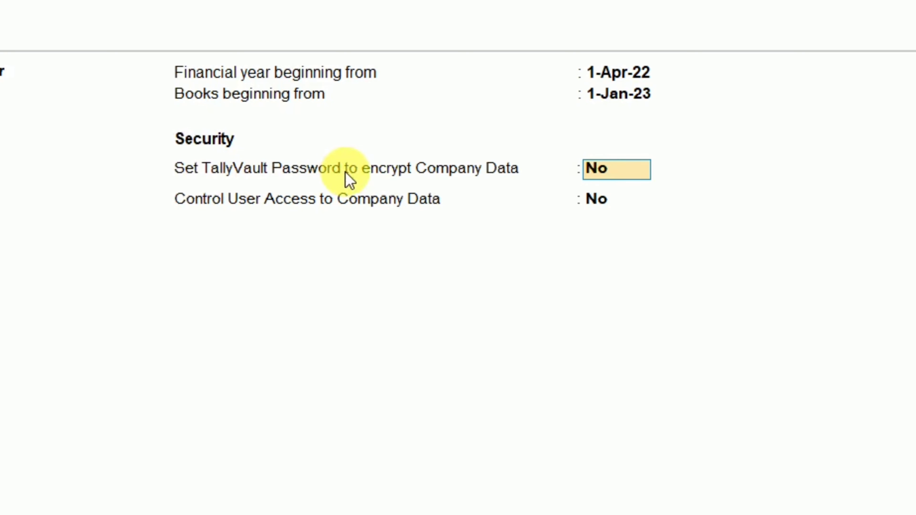
{"action": "key", "text": "y"}
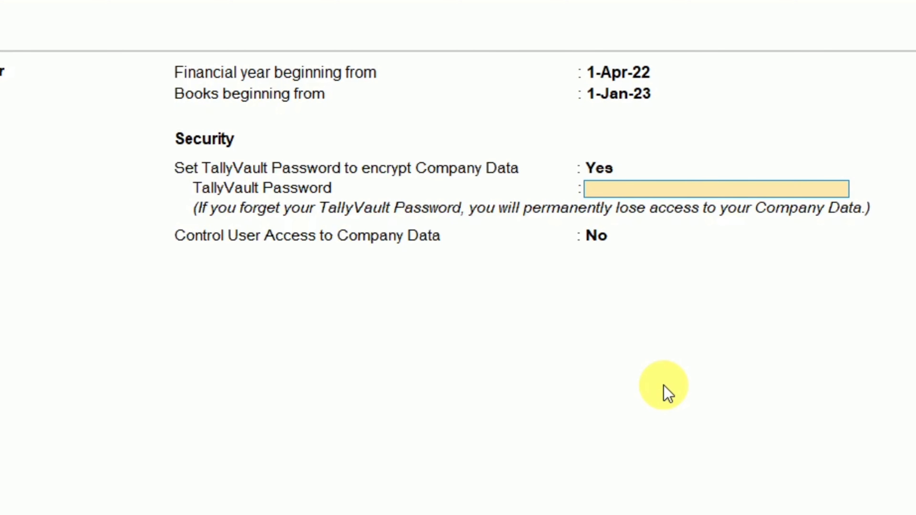
{"action": "type", "text": "***"}
{"action": "key", "text": "Return"}
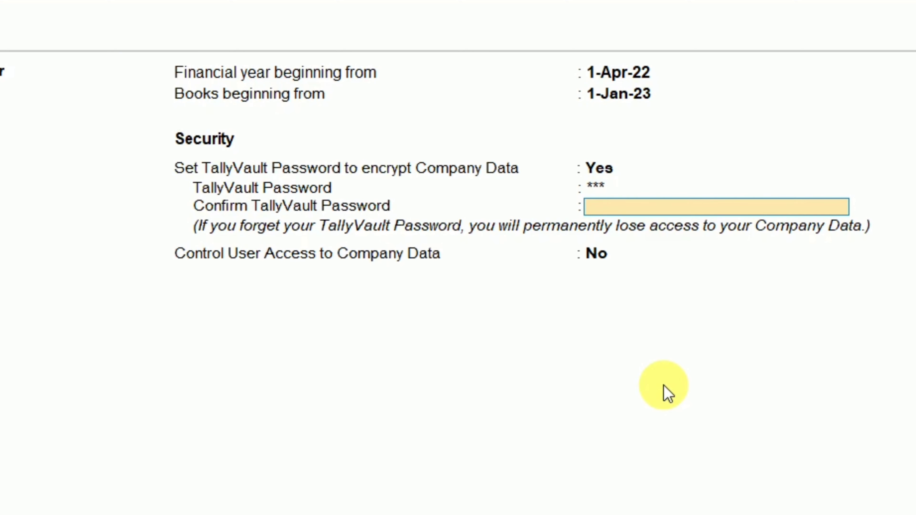
{"action": "type", "text": "***"}
{"action": "key", "text": "Return"}
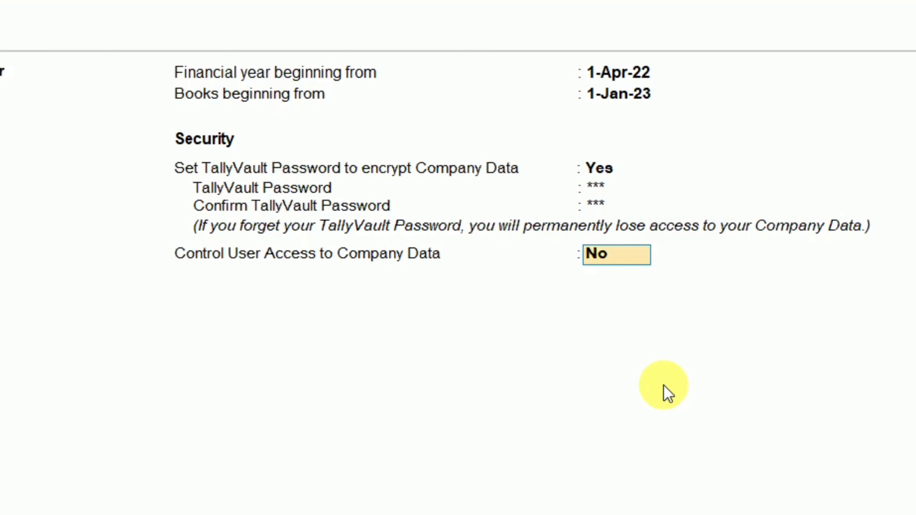
{"action": "key", "text": "Return"}
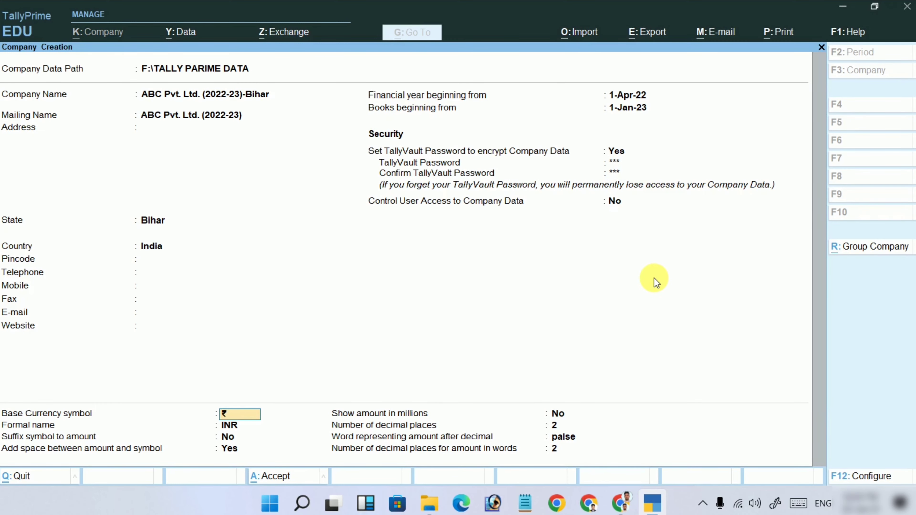
Save the company, confirm the TallyVault password, and accept the default company features.
{"action": "key", "text": "ctrl+a"}
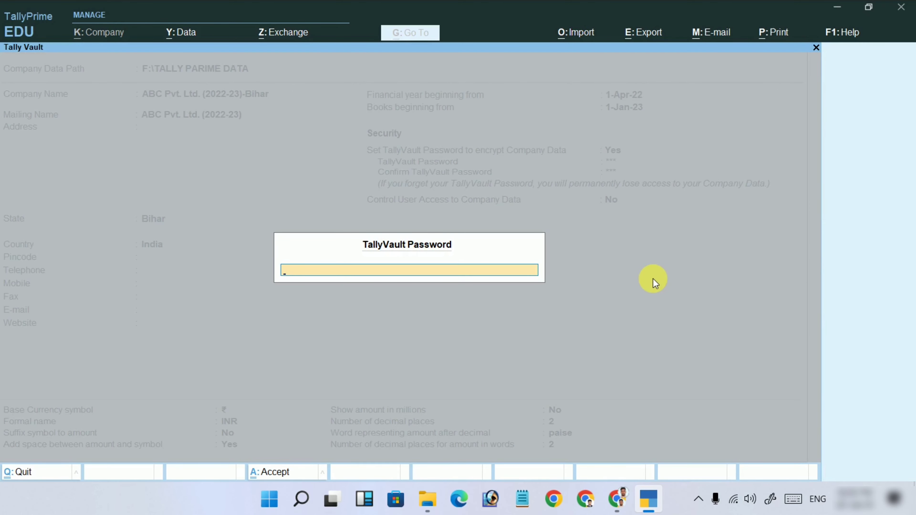
{"action": "key", "text": "Return"}
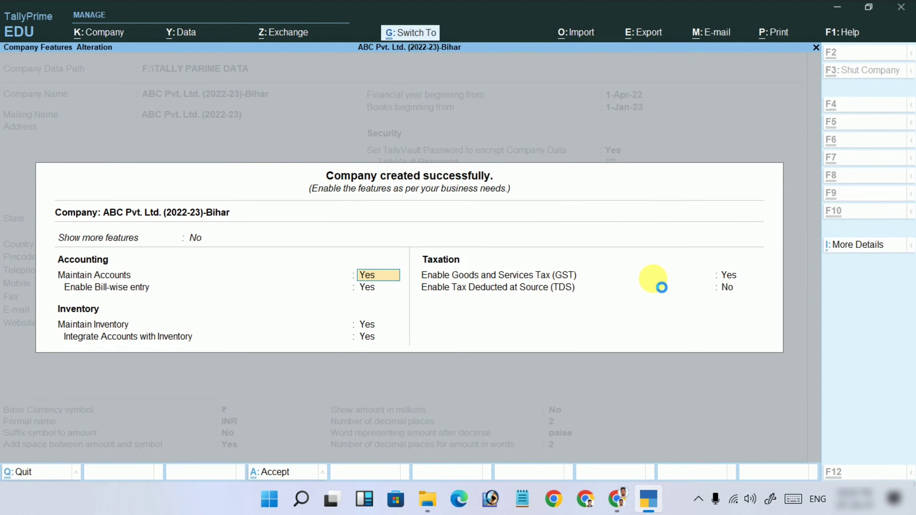
{"action": "key", "text": "ctrl+a"}
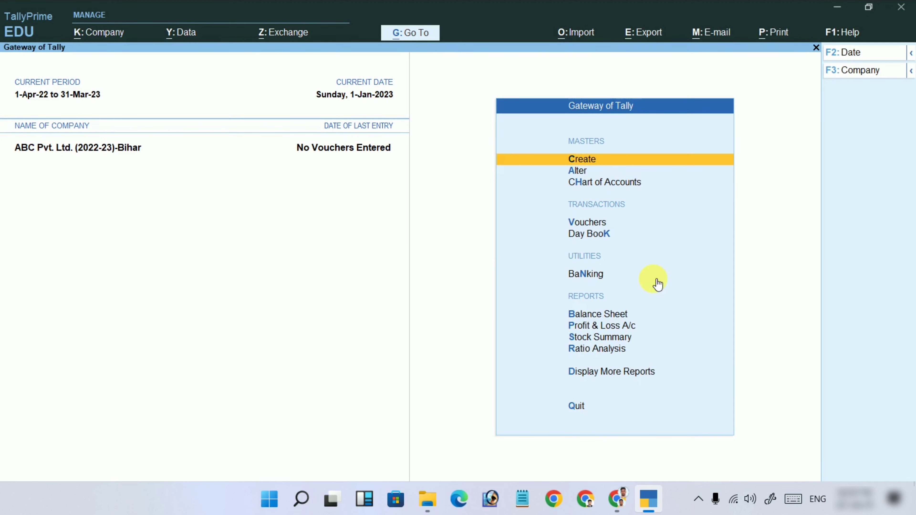
Decline quitting TallyPrime and shut the ABC Pvt. Ltd. (2022-23)-Bihar company with Alt+F3.
{"action": "key", "text": "Escape"}
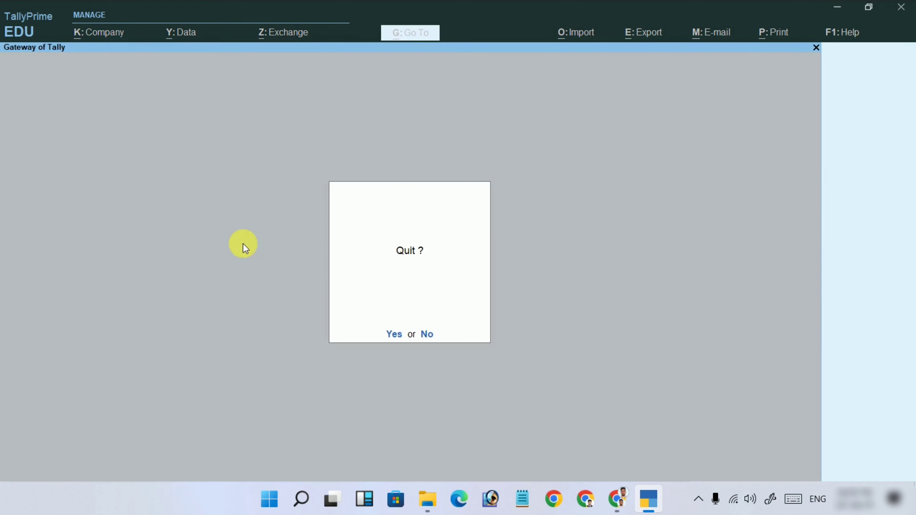
{"action": "key", "text": "n"}
{"action": "key", "text": "alt+F3"}
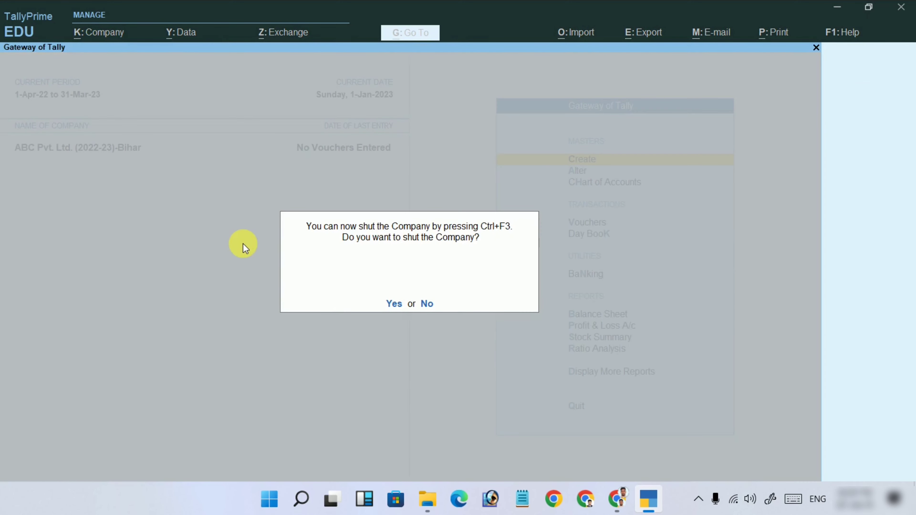
{"action": "key", "text": "y"}
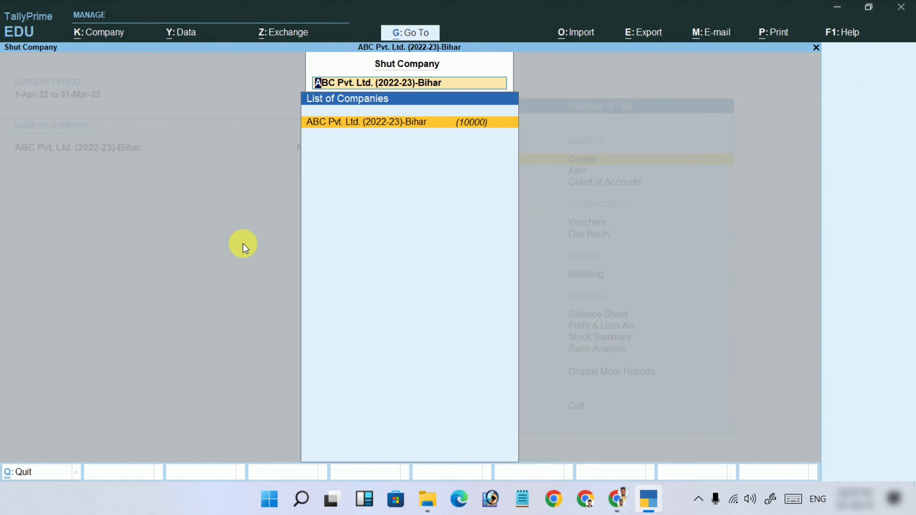
{"action": "key", "text": "Return"}
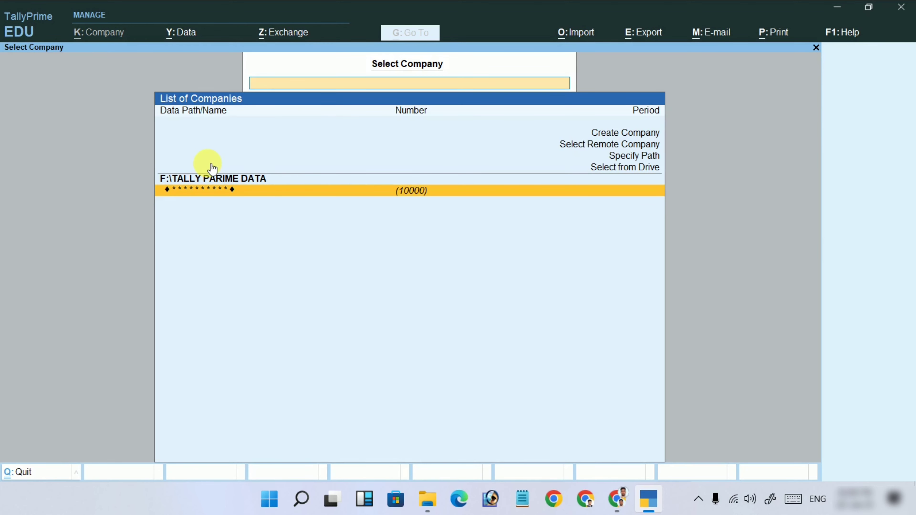
Select the masked company in Select Company and enter its TallyVault password.
{"action": "left_click", "coordinate": [212, 191]}
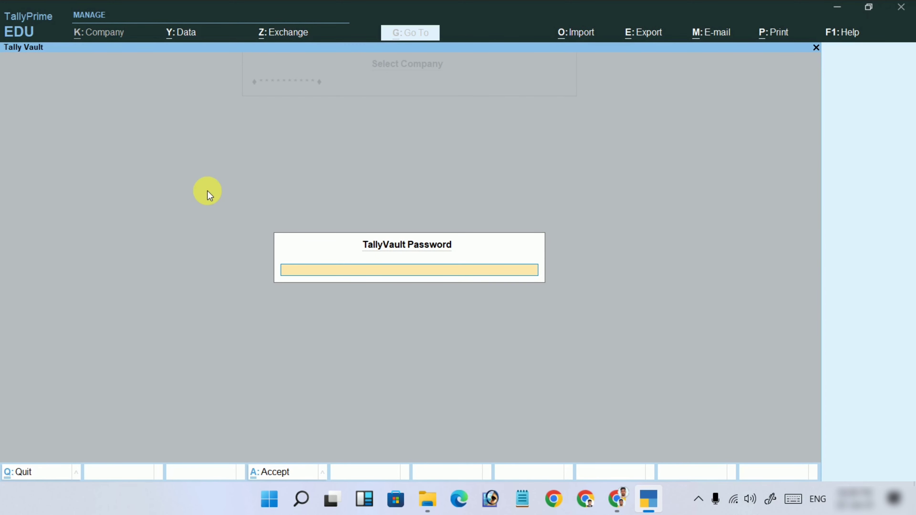
{"action": "type", "text": "***"}
{"action": "key", "text": "Return"}
{"action": "key", "text": "Return"}
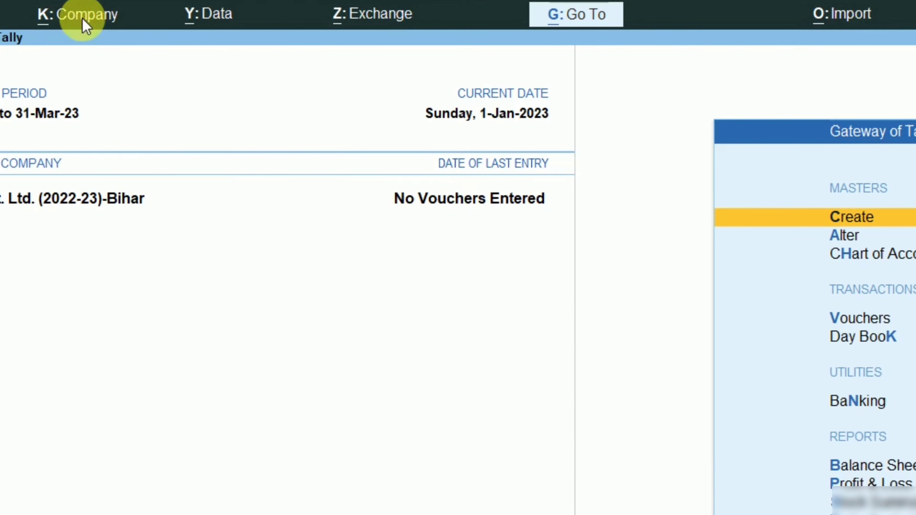
Open the Company Alteration form for ABC Pvt. Ltd. (2022-23)-Bihar.
{"action": "left_click", "coordinate": [82, 18]}
{"action": "key", "text": "Down"}
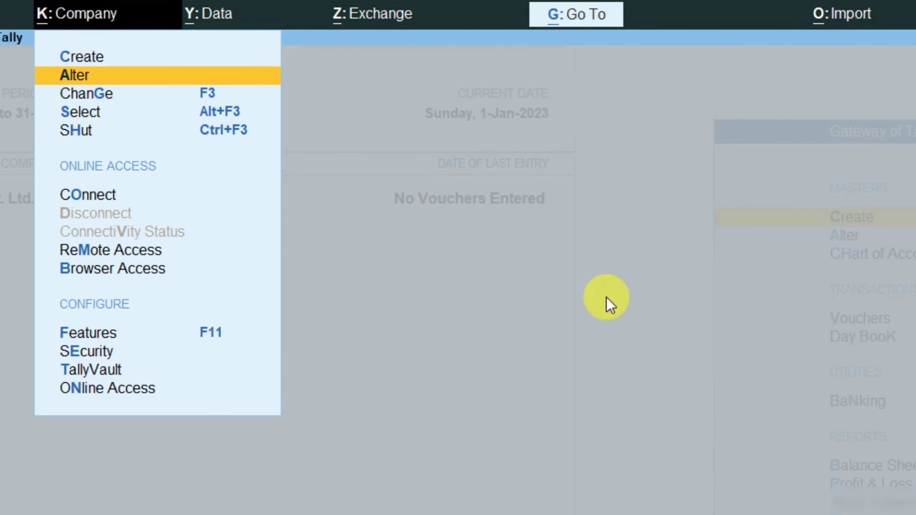
{"action": "key", "text": "Return"}
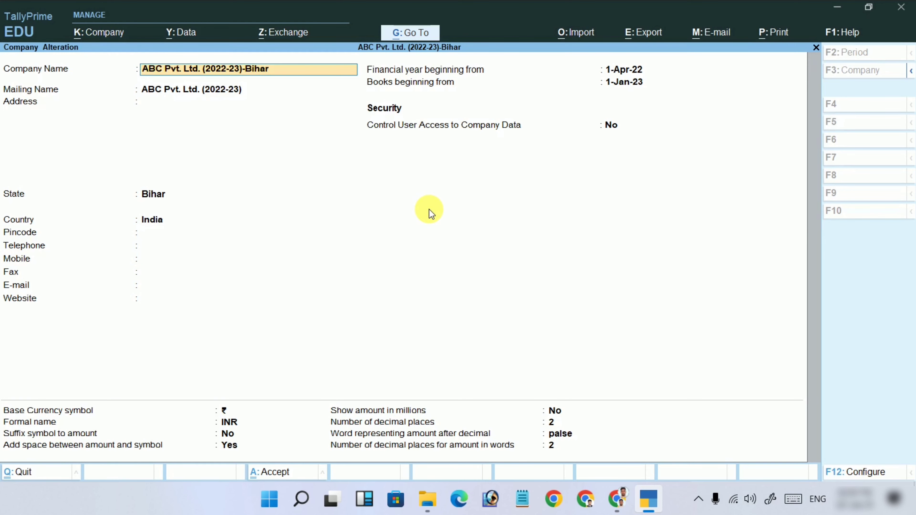
In F12 Configure, set 'Use TallyVault Password to encrypt Company Data' to Yes and accept.
{"action": "key", "text": "F12"}
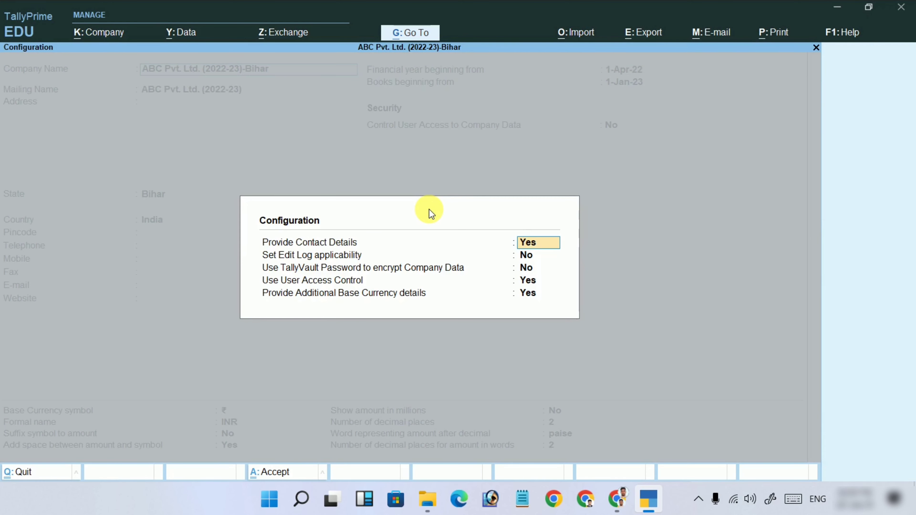
{"action": "key", "text": "Return"}
{"action": "key", "text": "Return"}
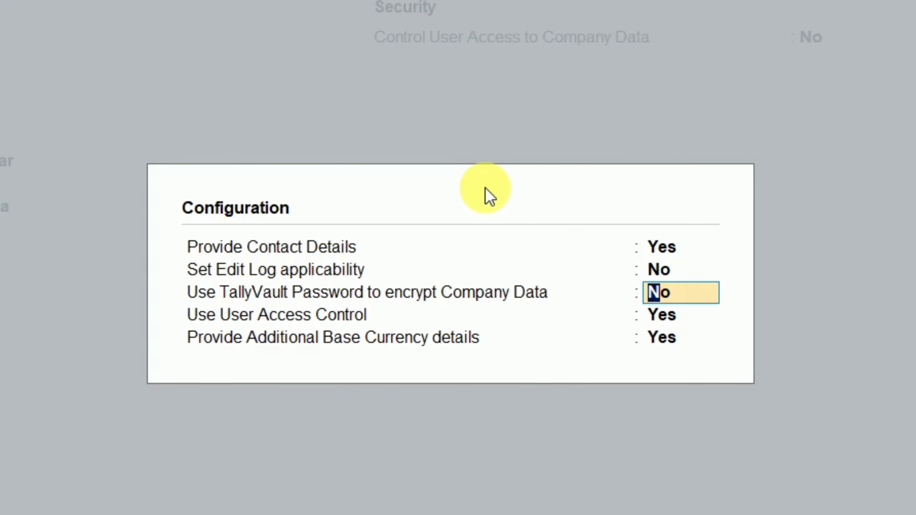
{"action": "type", "text": "y"}
{"action": "key", "text": "Return"}
{"action": "key", "text": "Return"}
{"action": "key", "text": "Return"}
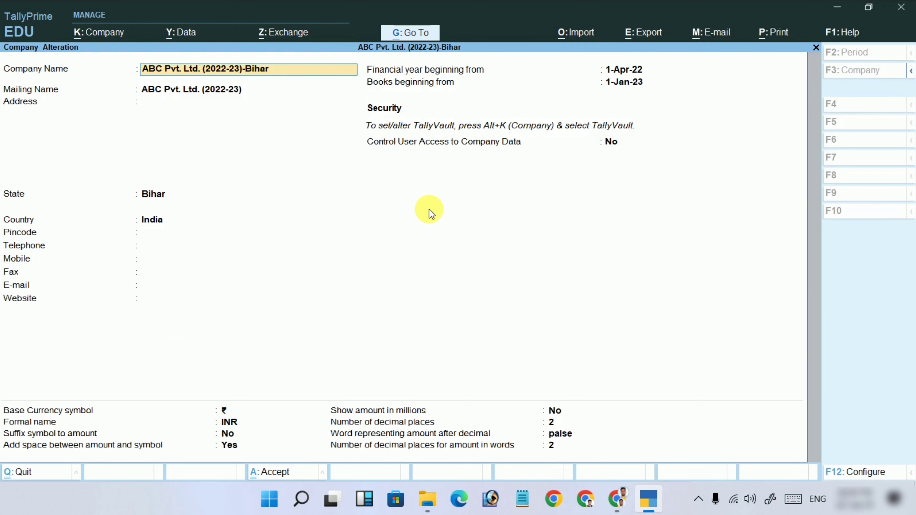
{"action": "key", "text": "Return"}
{"action": "key", "text": "Return"}
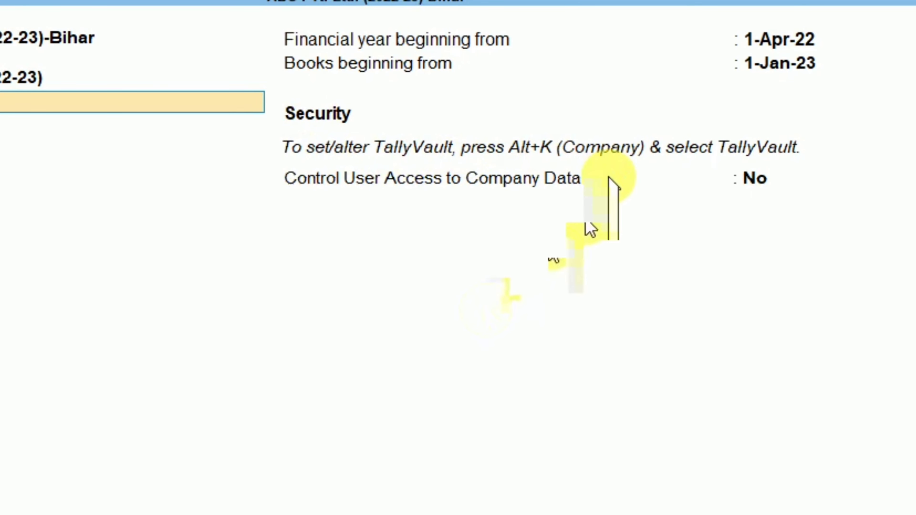
{"action": "key", "text": "alt+k"}
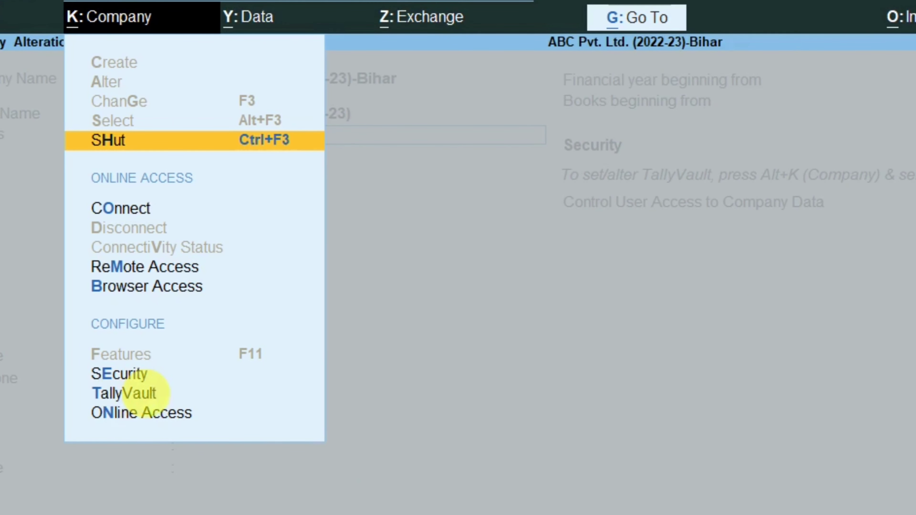
Remove the TallyVault password by entering the old one, leaving the new blank, and confirming.
{"action": "left_click", "coordinate": [141, 402]}
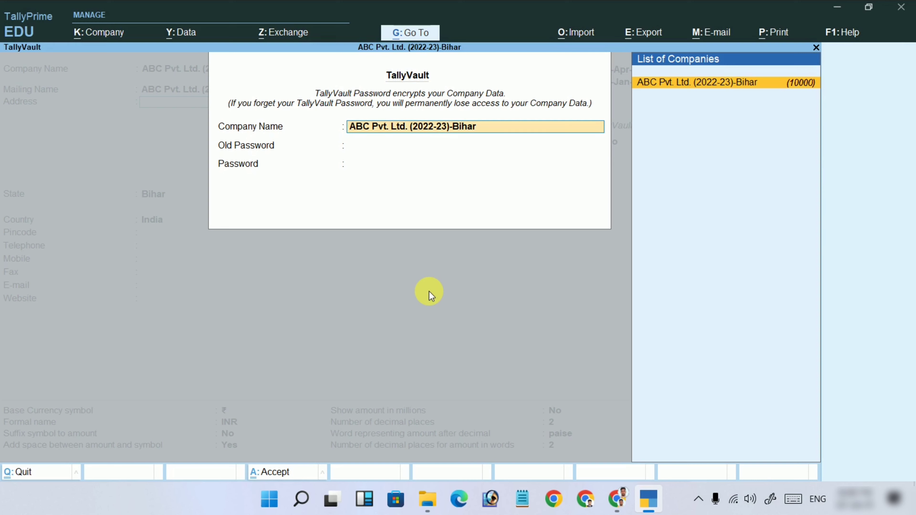
{"action": "key", "text": "Return"}
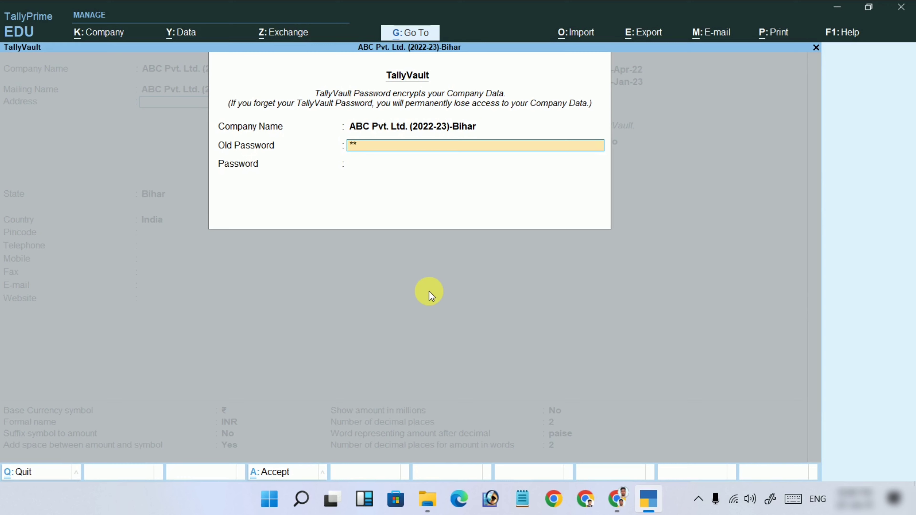
{"action": "key", "text": "Return"}
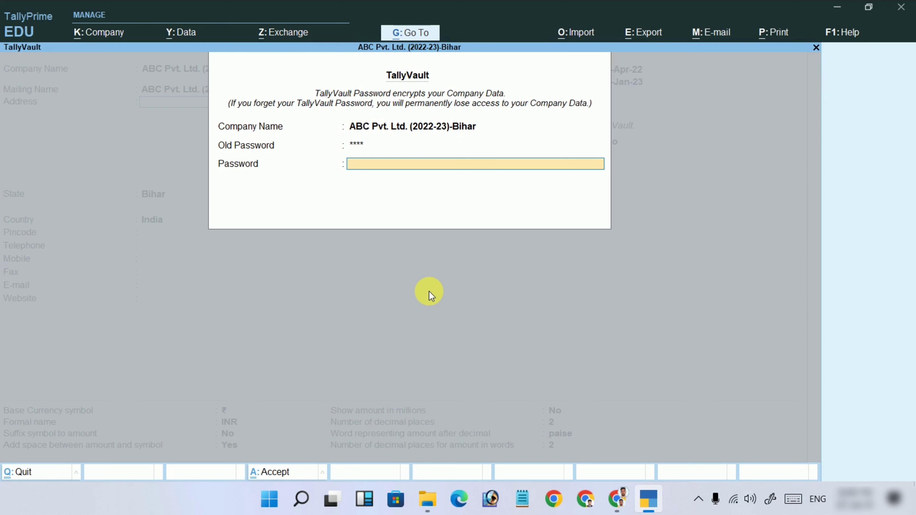
{"action": "key", "text": "Return"}
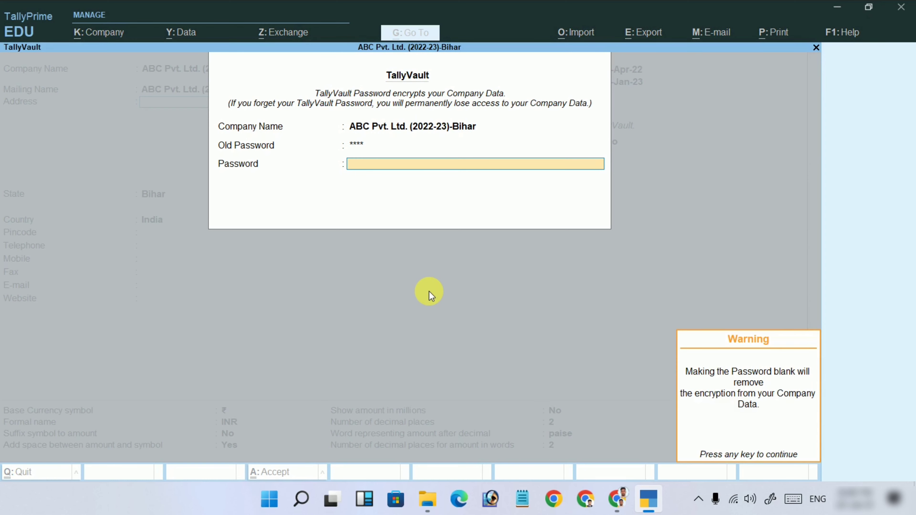
{"action": "key", "text": "Return"}
{"action": "key", "text": "Return"}
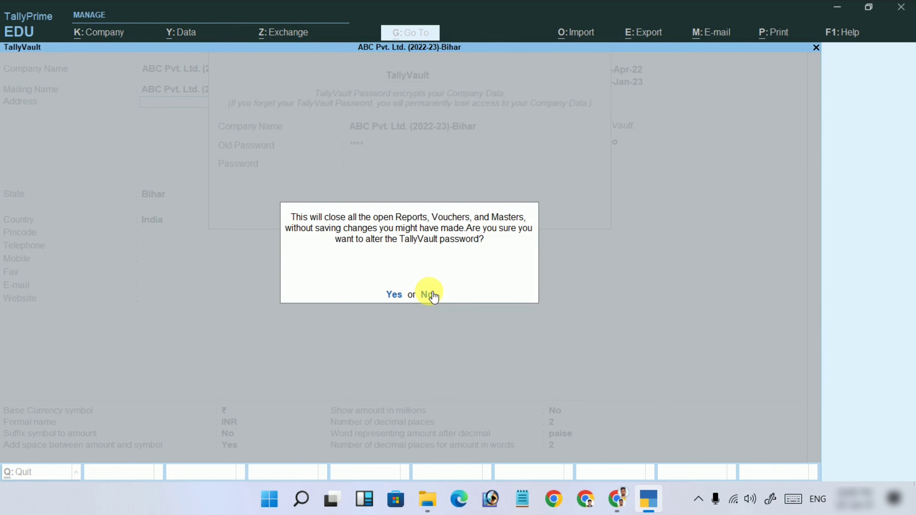
{"action": "key", "text": "Return"}
{"action": "left_click", "coordinate": [429, 294]}
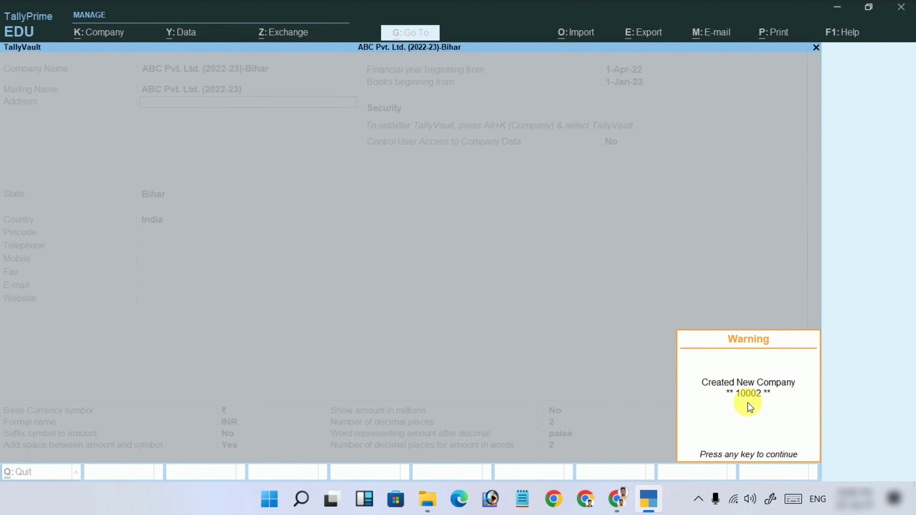
{"action": "key", "text": "Escape"}
{"action": "key", "text": "Escape"}
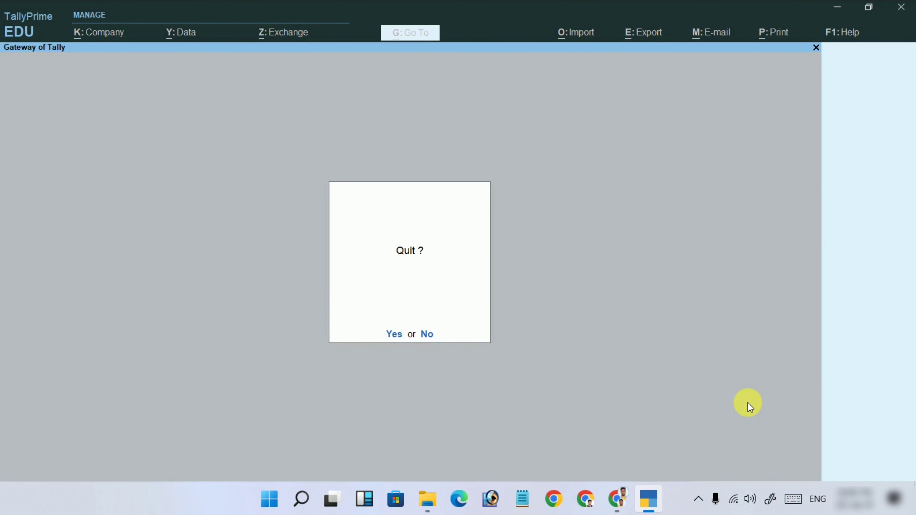
Decline quitting, shut ABC Pvt. Ltd. (2022-23)-Bihar, then reopen it from Select Company.
{"action": "key", "text": "n"}
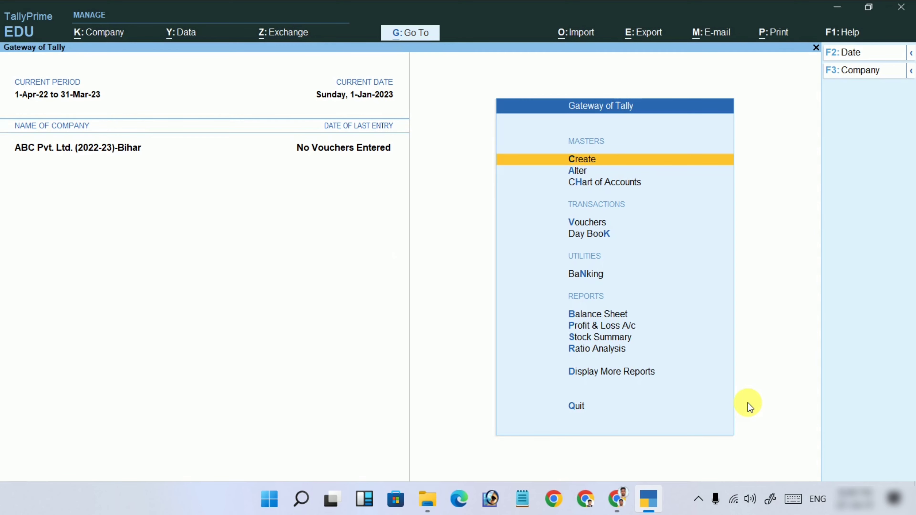
{"action": "key", "text": "alt+F1"}
{"action": "key", "text": "y"}
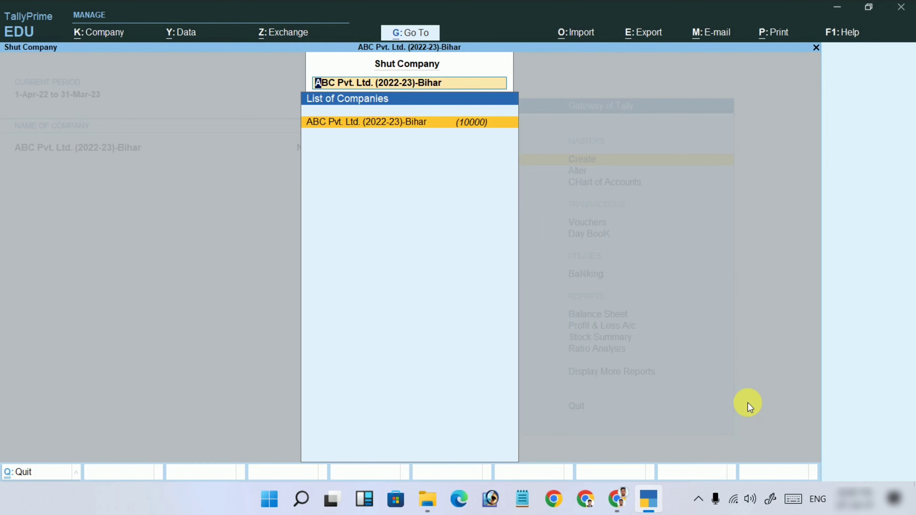
{"action": "key", "text": "Return"}
{"action": "key", "text": "Down"}
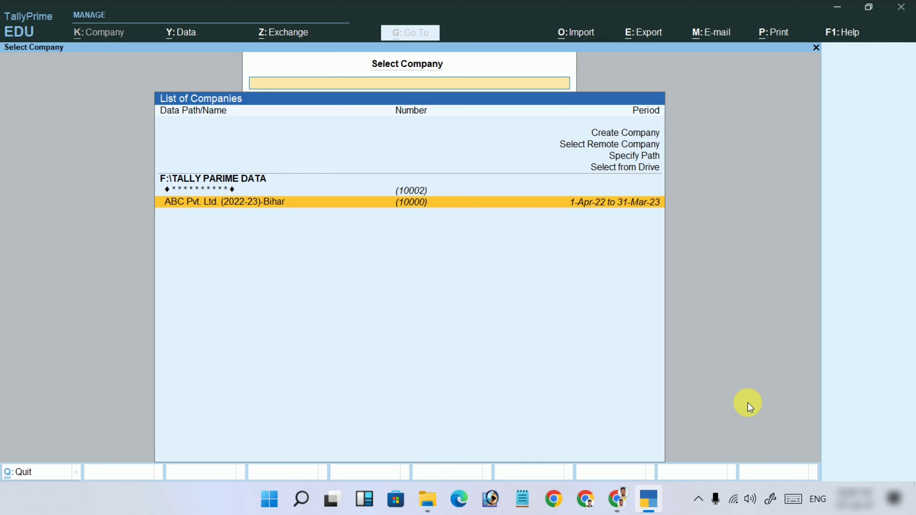
{"action": "key", "text": "Return"}
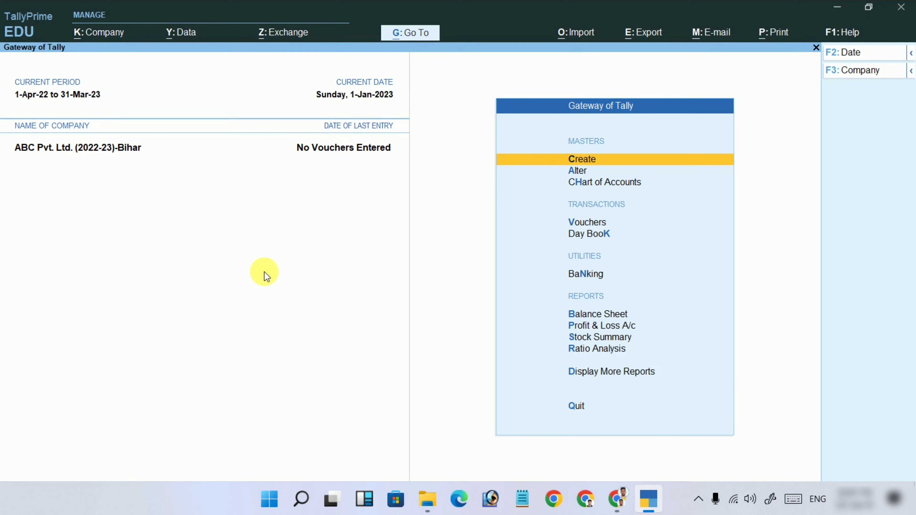
Open Company Alteration and set 'Control User Access to Company Data' to Yes.
{"action": "left_click", "coordinate": [104, 36]}
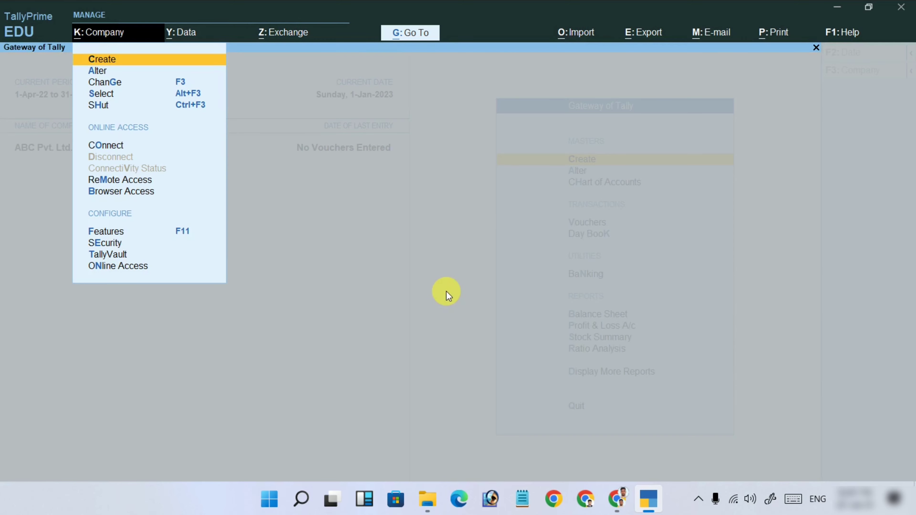
{"action": "key", "text": "Down"}
{"action": "key", "text": "Return"}
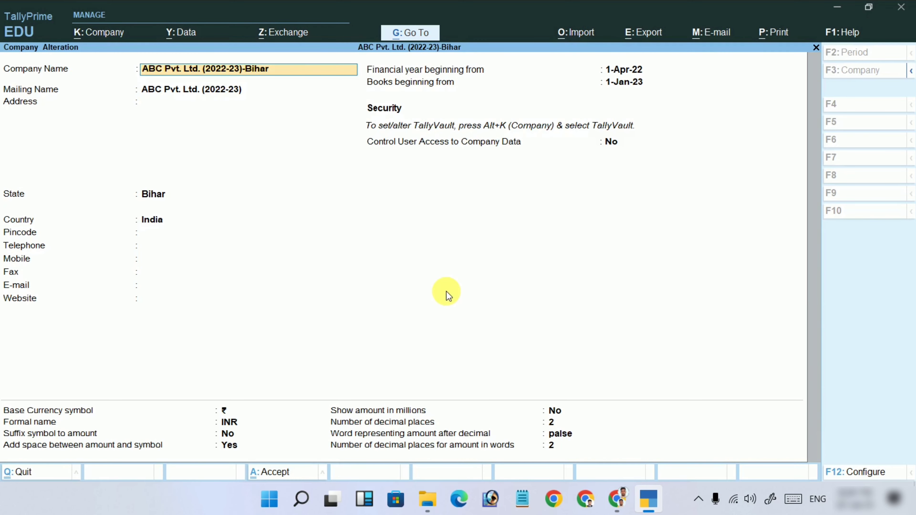
{"action": "left_click", "coordinate": [475, 143]}
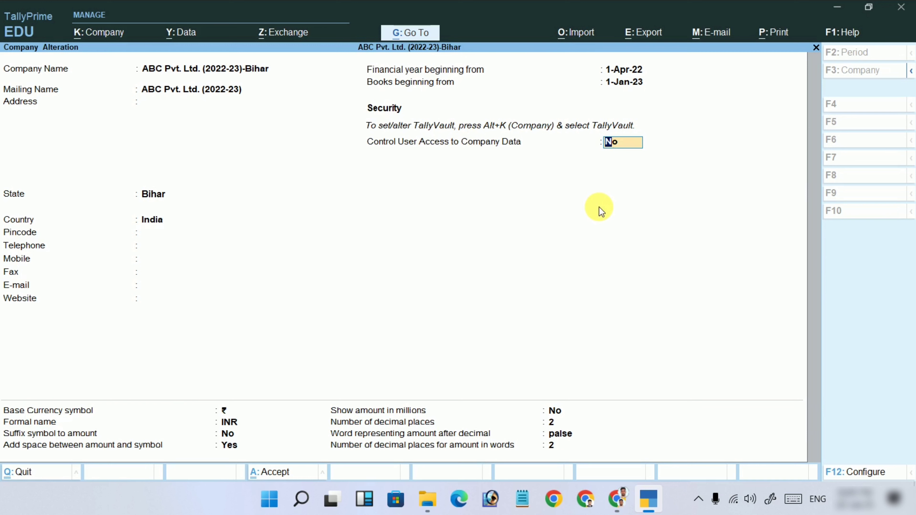
{"action": "key", "text": "y"}
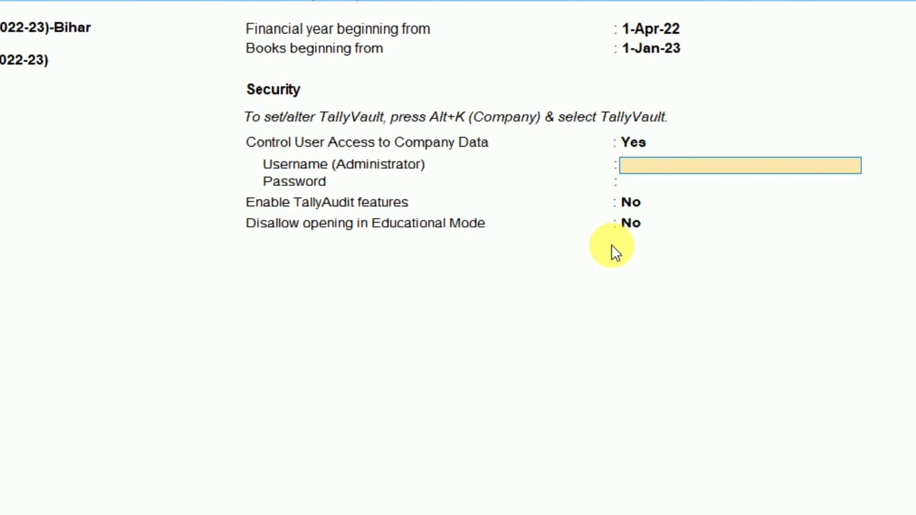
Enter administrator username Admin and an administrator password.
{"action": "type", "text": "a"}
{"action": "key", "text": "BackSpace"}
{"action": "type", "text": "Admin"}
{"action": "key", "text": "Return"}
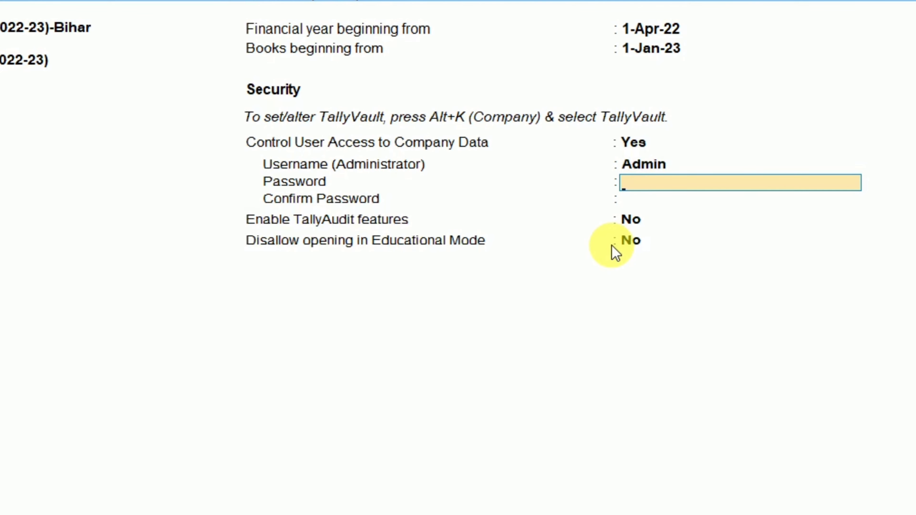
{"action": "type", "text": "**"}
{"action": "key", "text": "Return"}
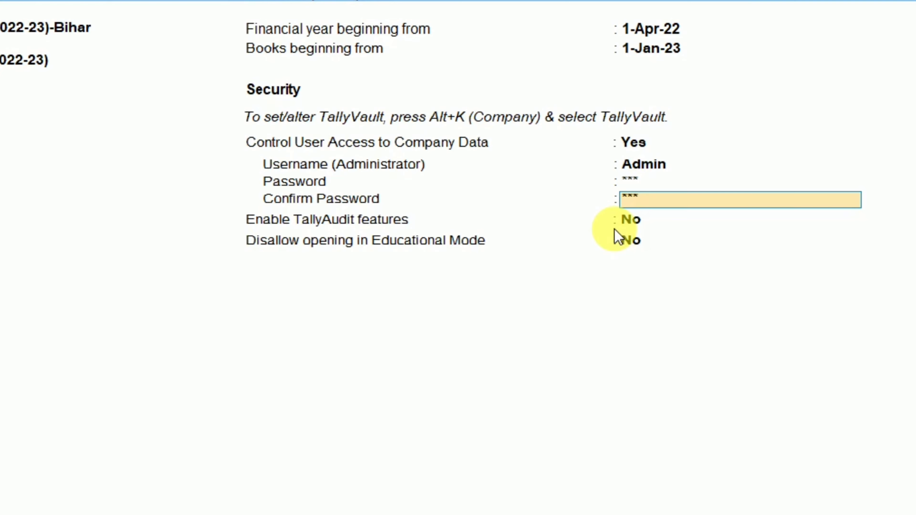
Confirm the password, keep TallyAudit off, and save the company alteration.
{"action": "key", "text": "Return"}
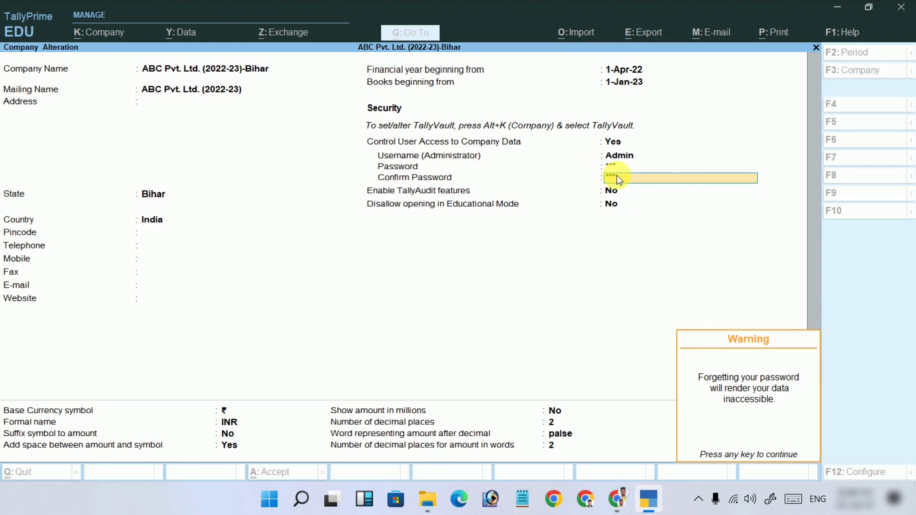
{"action": "key", "text": "Return"}
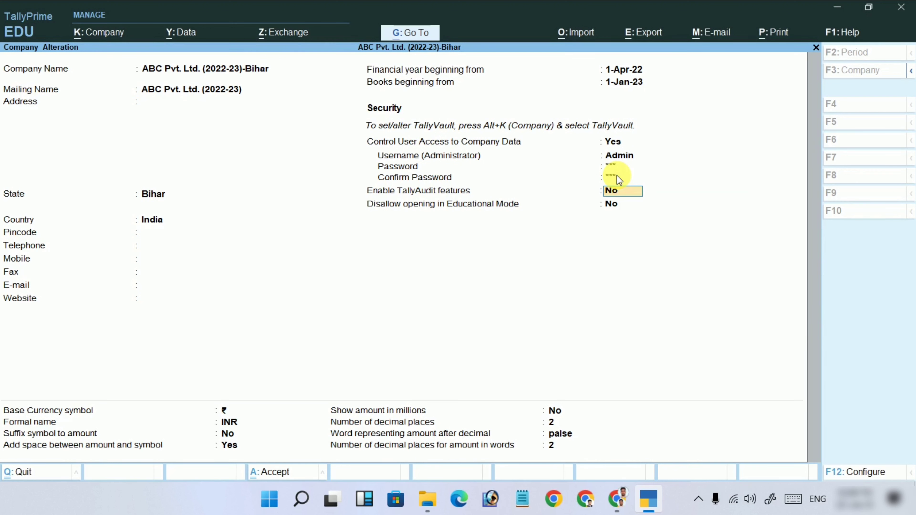
{"action": "key", "text": "Return"}
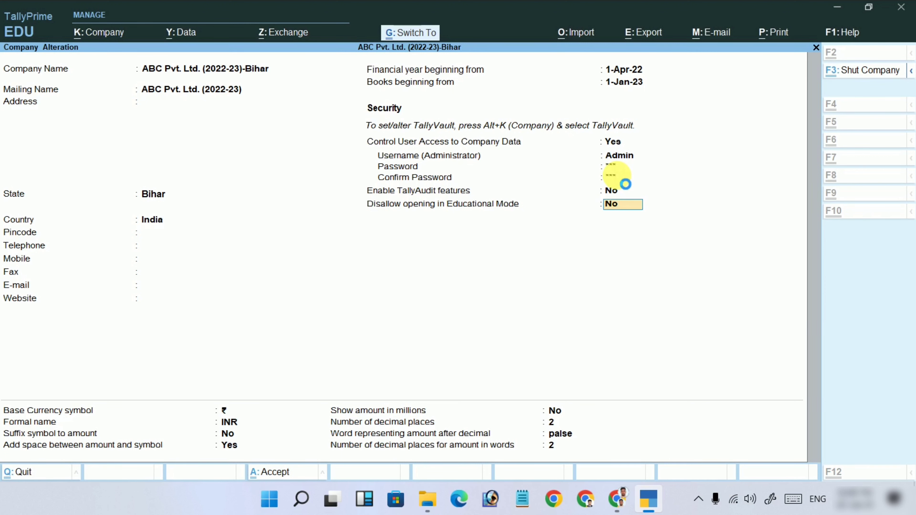
{"action": "key", "text": "Return"}
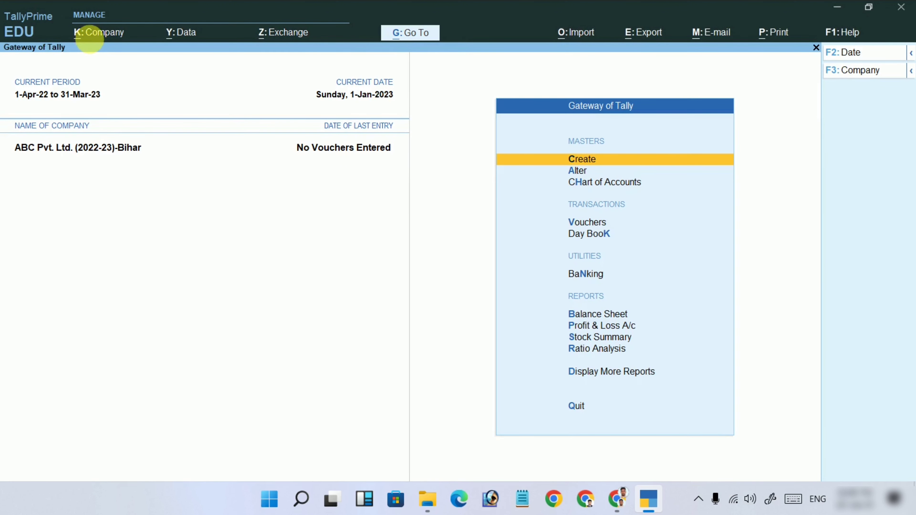
{"action": "left_click", "coordinate": [97, 35]}
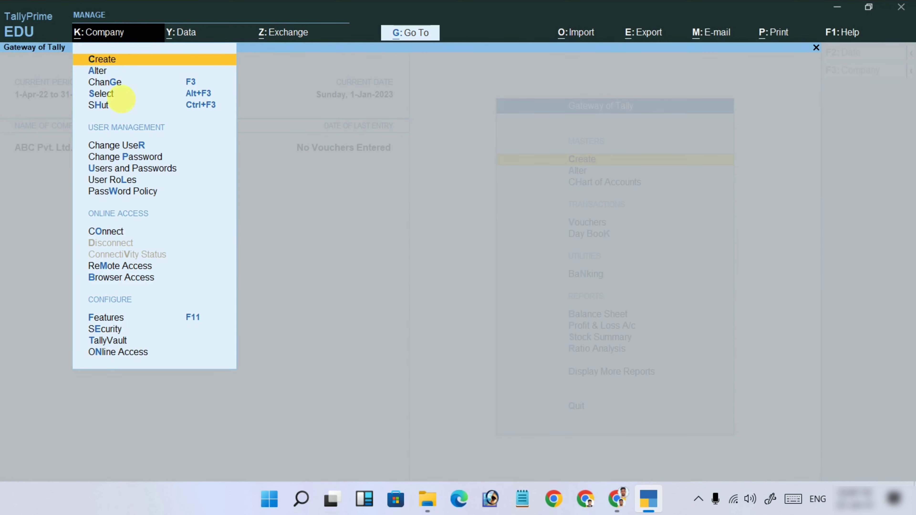
{"action": "left_click", "coordinate": [98, 70]}
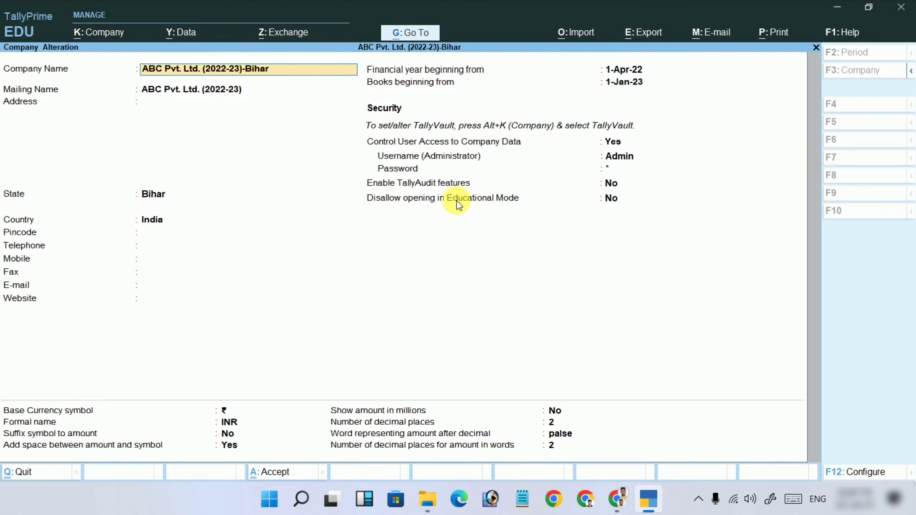
{"action": "left_click", "coordinate": [618, 197]}
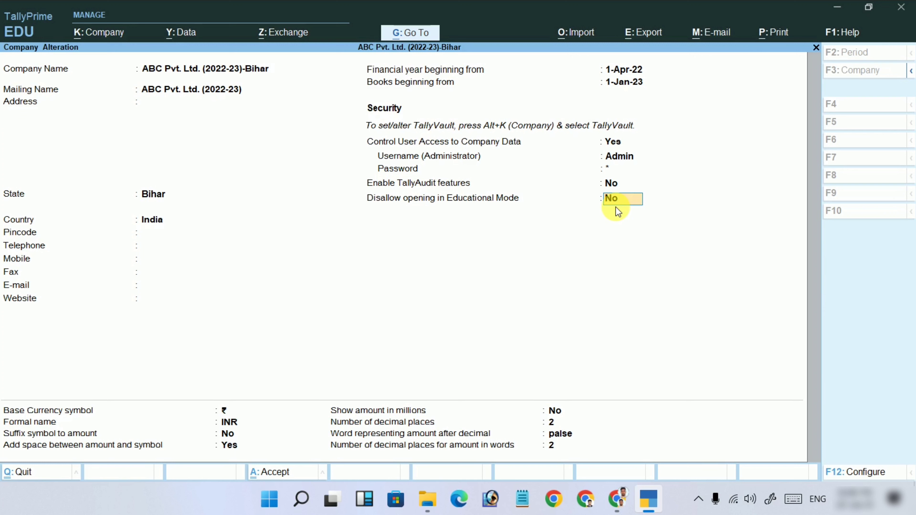
Keep Educational Mode opening allowed (No) and save the Company Alteration with Ctrl+A.
{"action": "key", "text": "Return"}
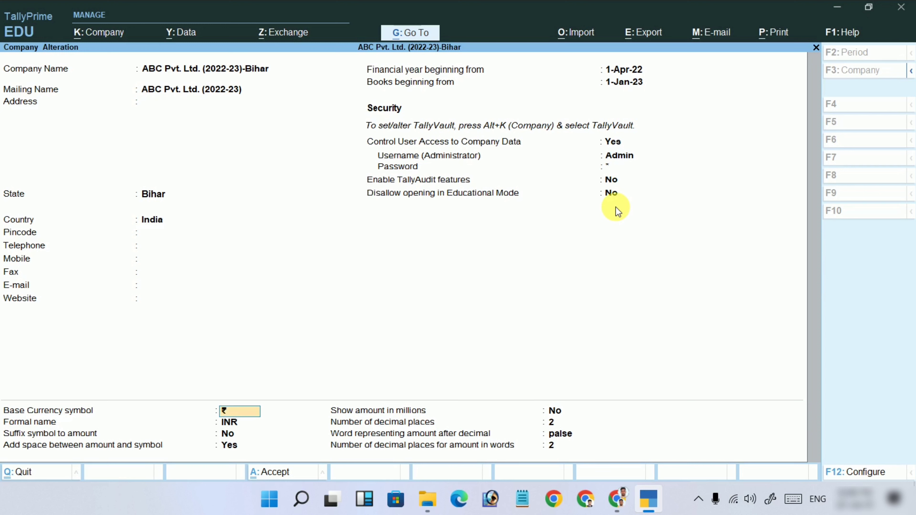
{"action": "key", "text": "ctrl"}
{"action": "key", "text": "ctrl"}
{"action": "key", "text": "ctrl"}
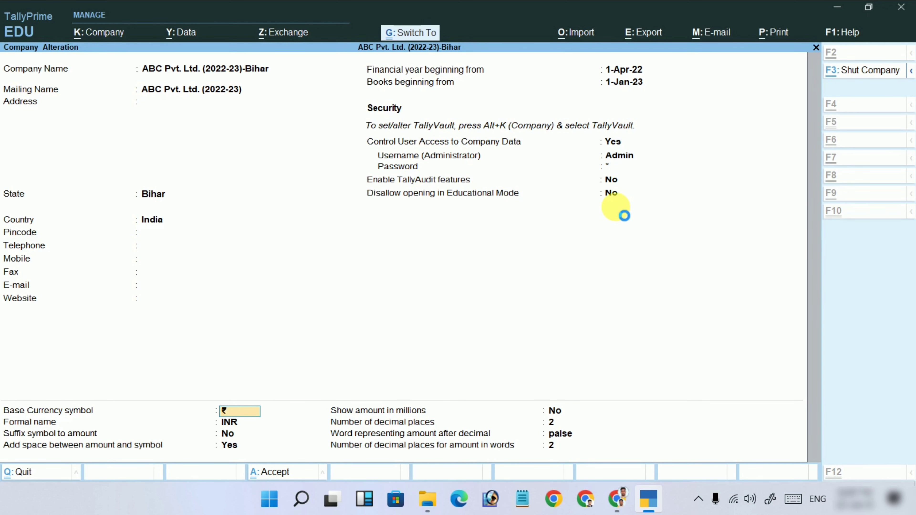
{"action": "key", "text": "ctrl+a"}
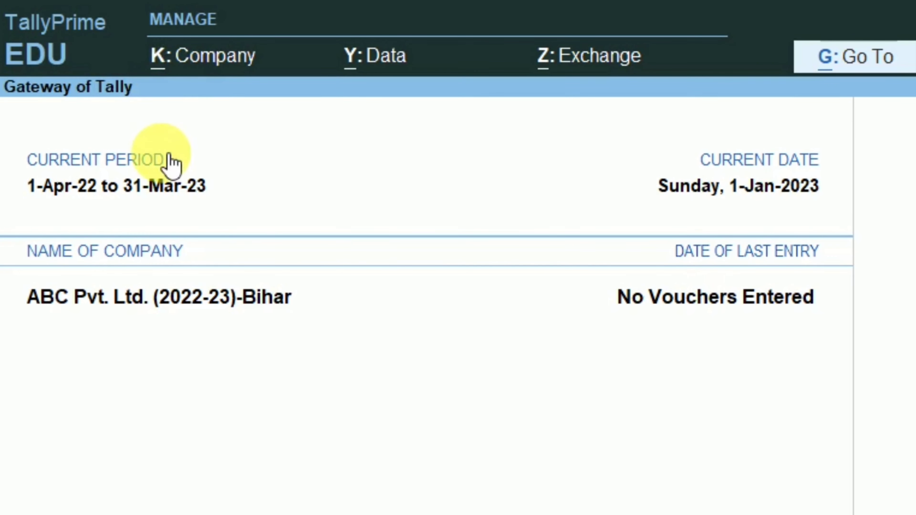
Choose Create from the Alt+K Company menu to get a blank Company Creation form.
{"action": "key", "text": "alt+k"}
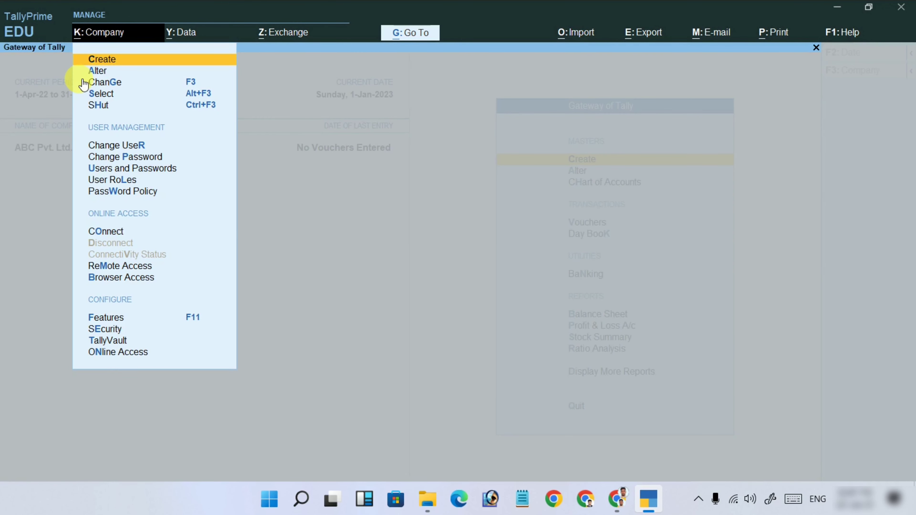
{"action": "left_click", "coordinate": [303, 94]}
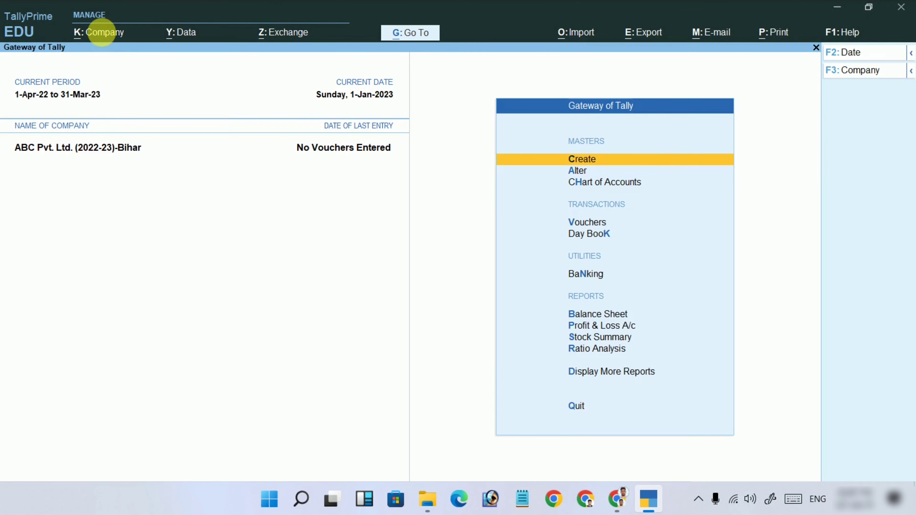
{"action": "left_click", "coordinate": [102, 33]}
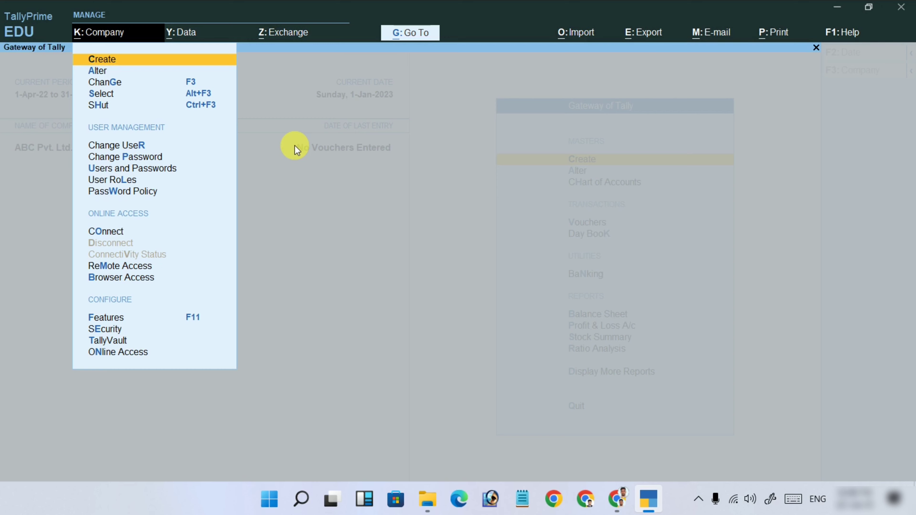
{"action": "key", "text": "Down"}
{"action": "key", "text": "Up"}
{"action": "key", "text": "Return"}
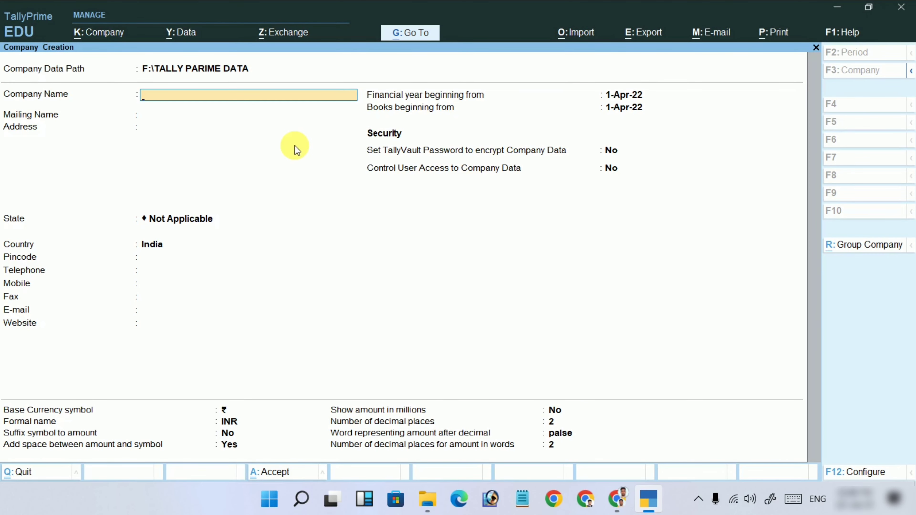
Name the new company Xyz, keep the default details, and save it with Ctrl+A.
{"action": "type", "text": "Xyz"}
{"action": "key", "text": "ctrl"}
{"action": "key", "text": "Return"}
{"action": "key", "text": "Return"}
{"action": "key", "text": "Return"}
{"action": "key", "text": "Return"}
{"action": "key", "text": "Return"}
{"action": "key", "text": "BackSpace"}
{"action": "key", "text": "BackSpace"}
{"action": "key", "text": "BackSpace"}
{"action": "key", "text": "BackSpace"}
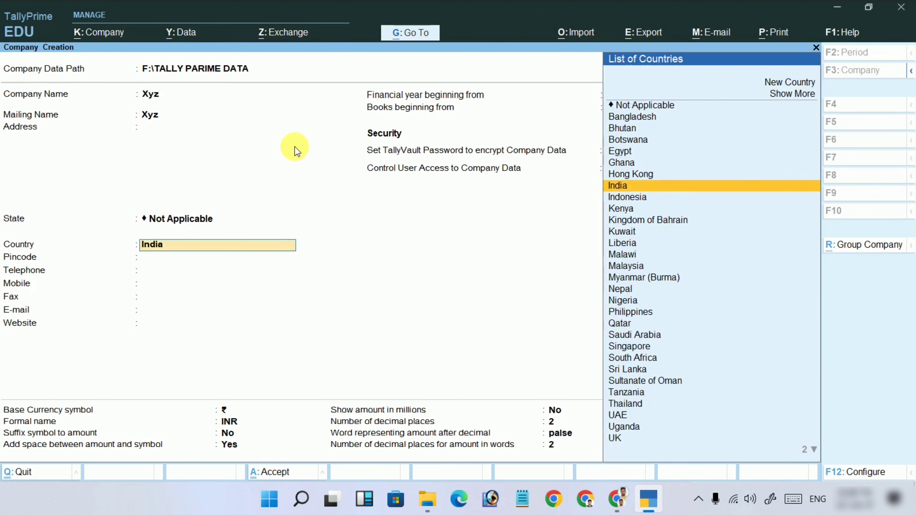
{"action": "key", "text": "Return"}
{"action": "key", "text": "Return"}
{"action": "key", "text": "Return"}
{"action": "key", "text": "Return"}
{"action": "key", "text": "Return"}
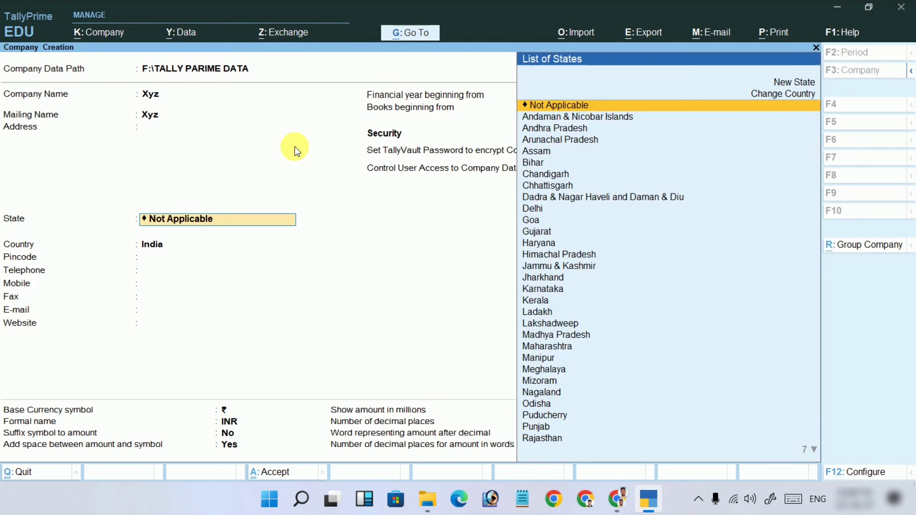
{"action": "key", "text": "BackSpace"}
{"action": "key", "text": "BackSpace"}
{"action": "key", "text": "BackSpace"}
{"action": "key", "text": "BackSpace"}
{"action": "key", "text": "BackSpace"}
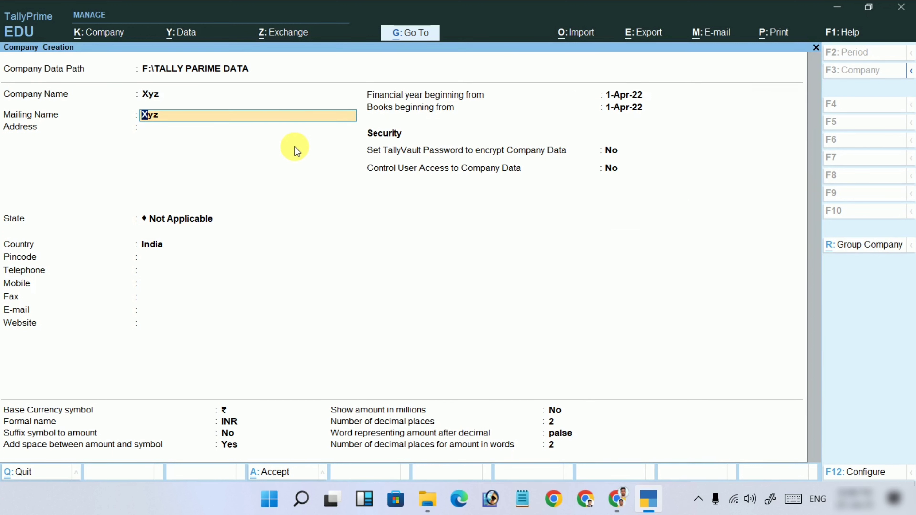
{"action": "key", "text": "ctrl"}
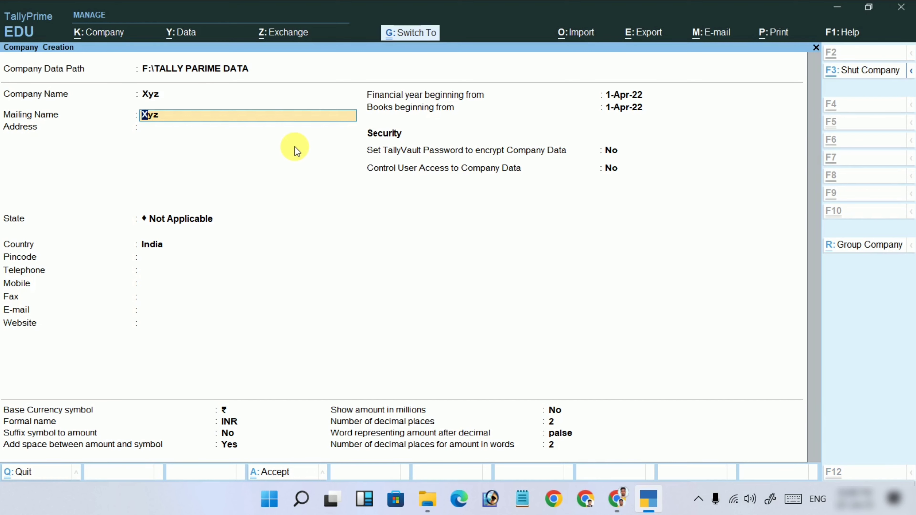
{"action": "key", "text": "ctrl+a"}
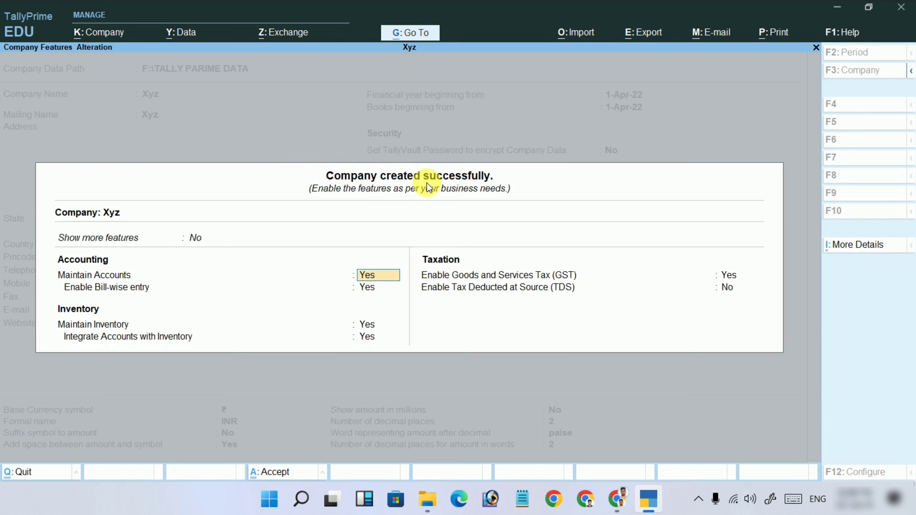
Accept Xyz's default company features with Ctrl+A.
{"action": "key", "text": "ctrl"}
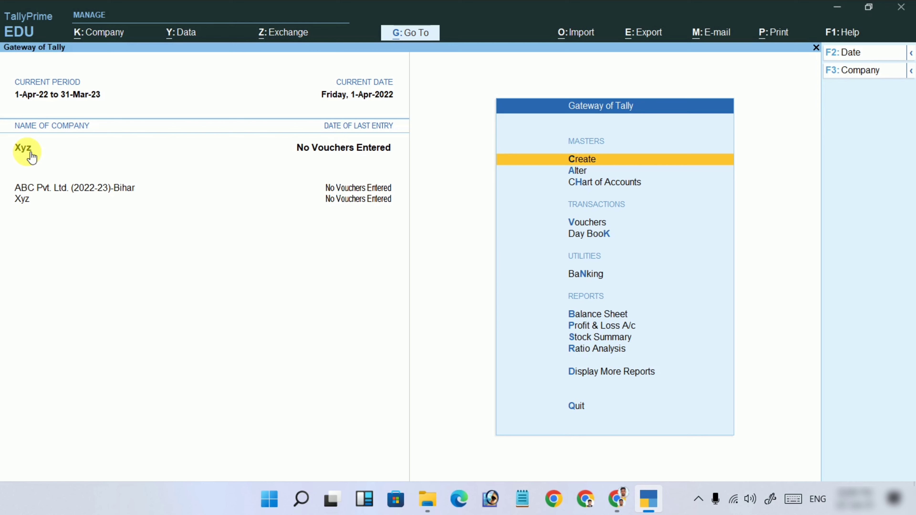
Make ABC Pvt. Ltd. (2022-23)-Bihar the current company from the loaded companies list.
{"action": "left_click", "coordinate": [62, 192]}
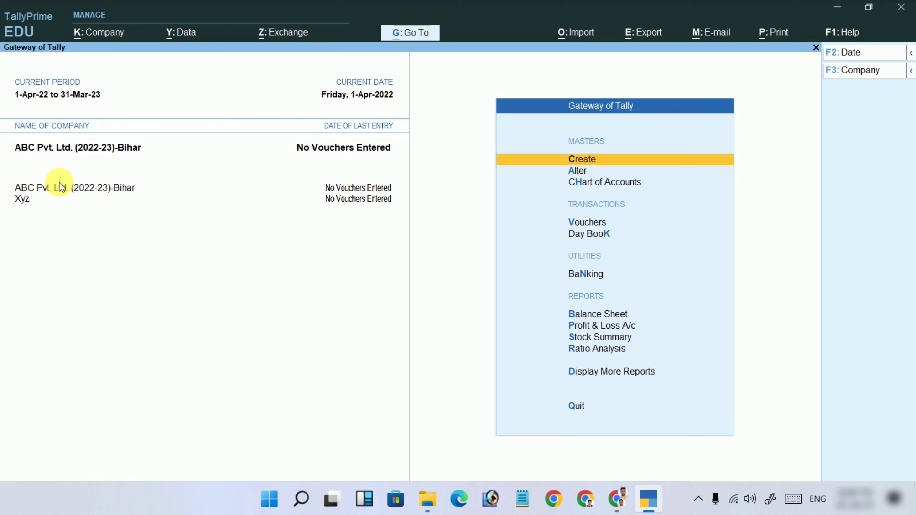
{"action": "key", "text": "alt+F3"}
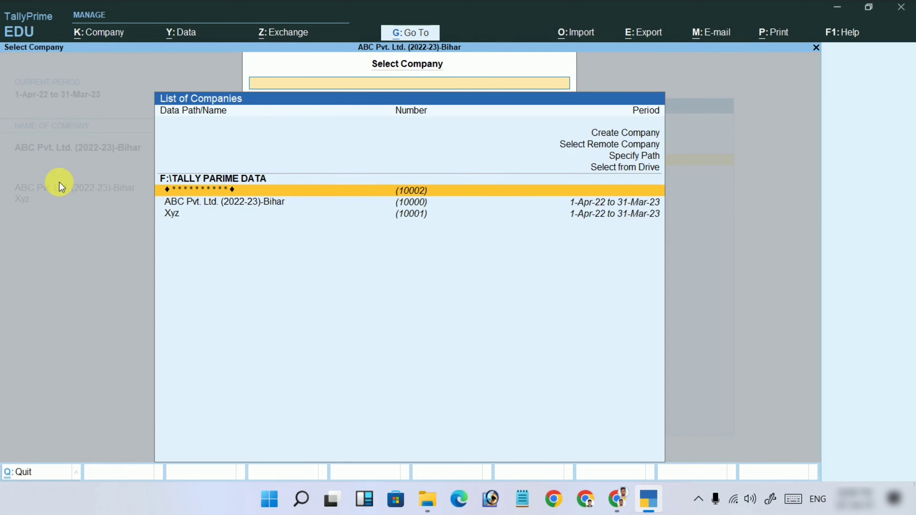
{"action": "key", "text": "Escape"}
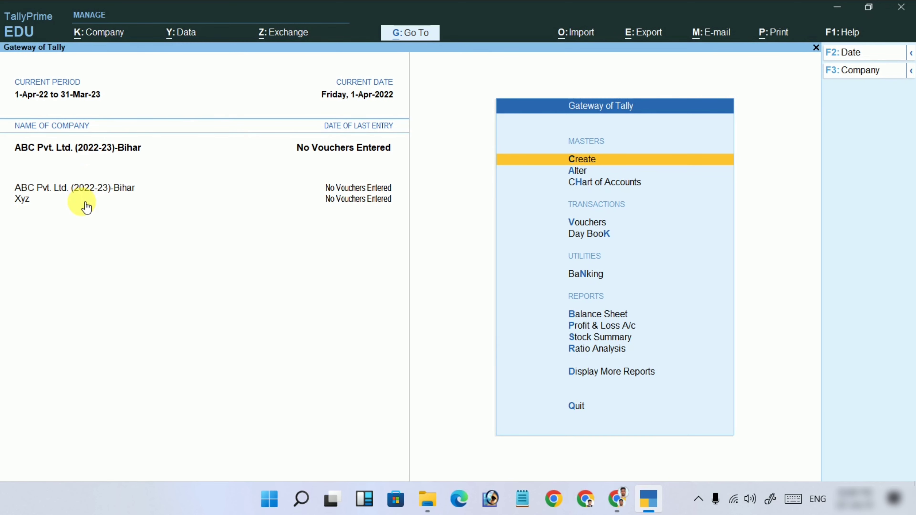
Select Xyz in the Alt+F3 Select Company list to make it current again.
{"action": "key", "text": "alt+F3"}
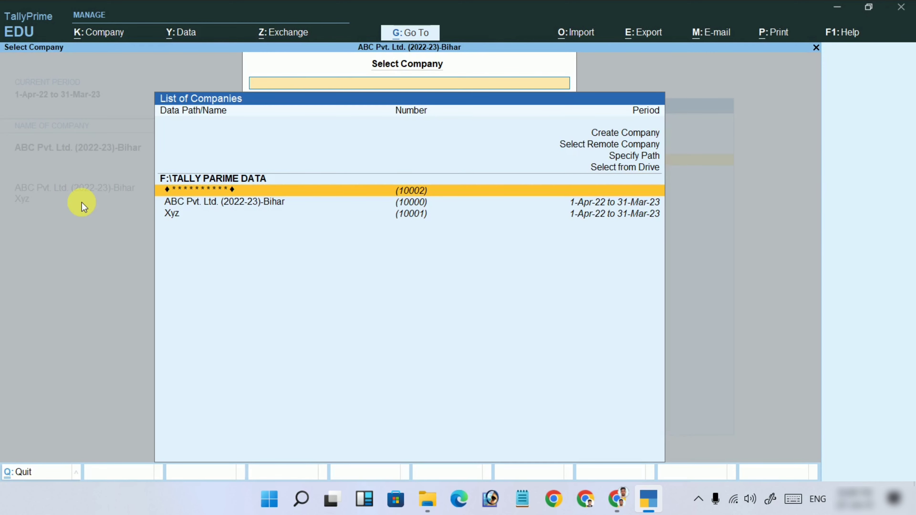
{"action": "key", "text": "Down"}
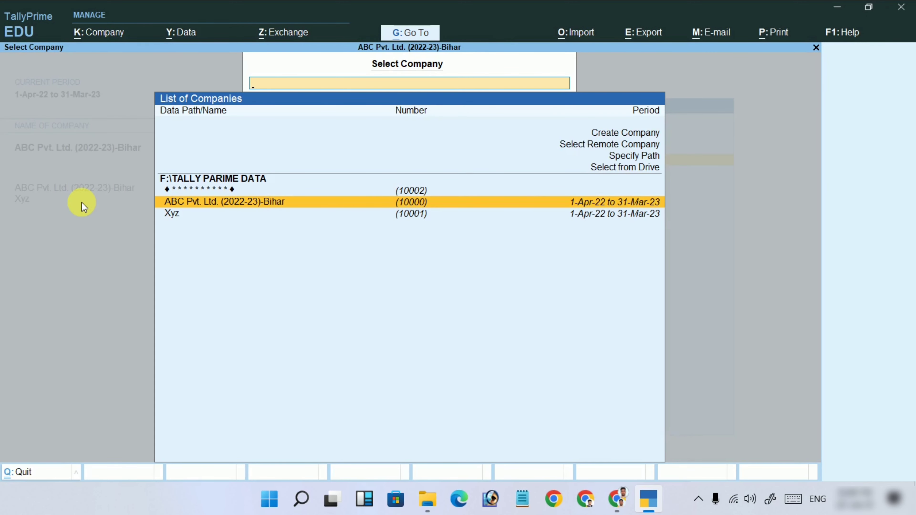
{"action": "key", "text": "Down"}
{"action": "key", "text": "Return"}
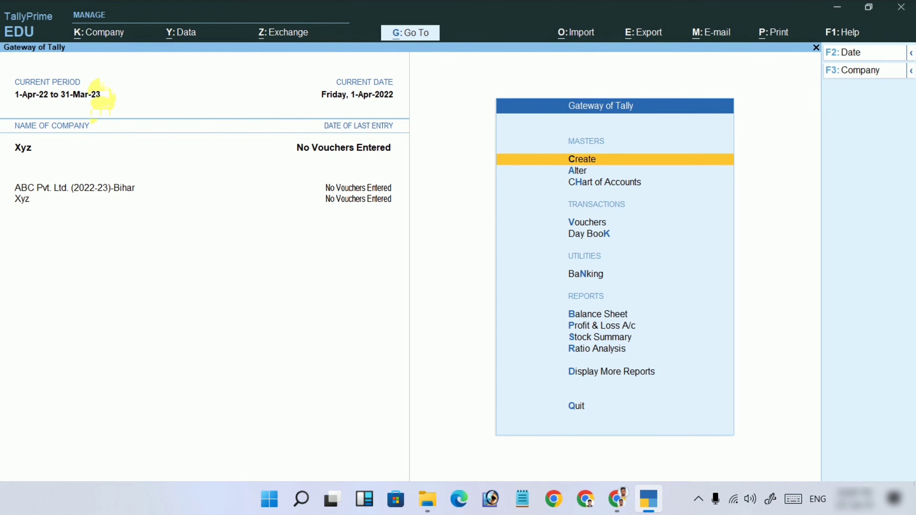
{"action": "left_click", "coordinate": [112, 39]}
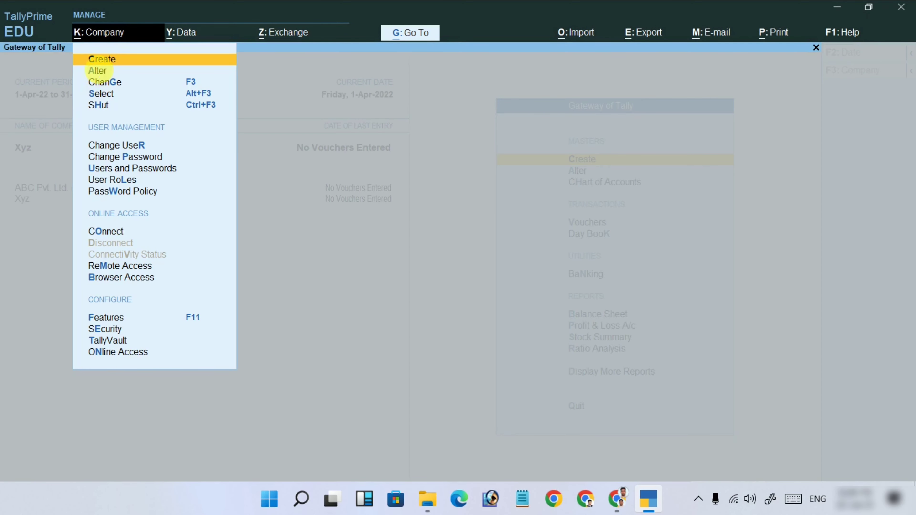
{"action": "left_click", "coordinate": [98, 70]}
{"action": "key", "text": "Return"}
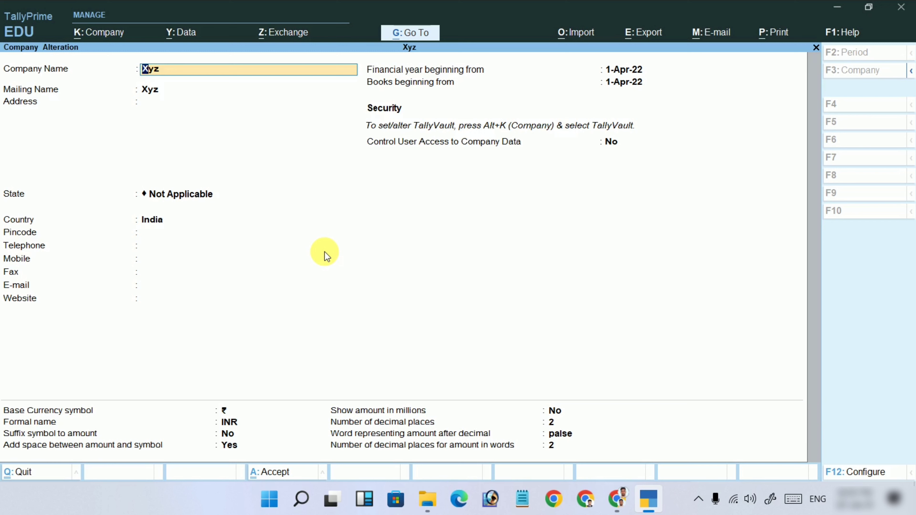
{"action": "key", "text": "BackSpace"}
{"action": "key", "text": "Escape"}
{"action": "key", "text": "BackSpace"}
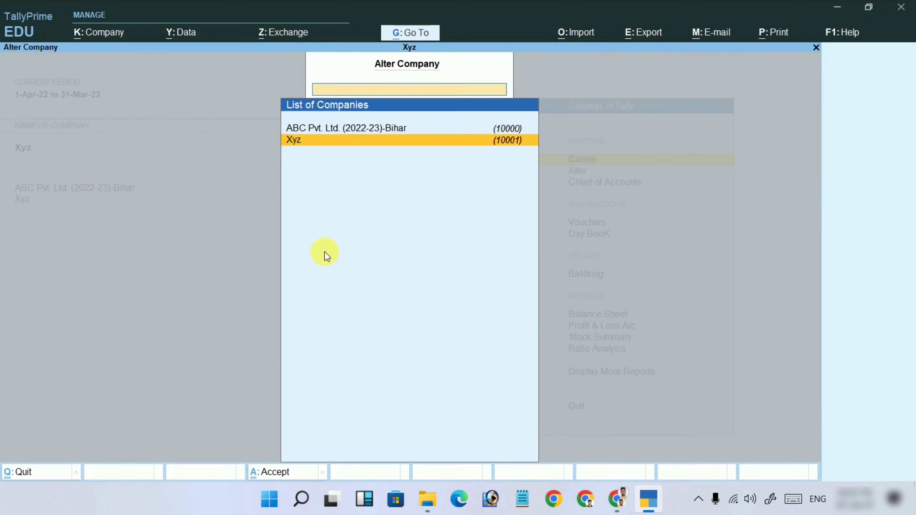
{"action": "key", "text": "Escape"}
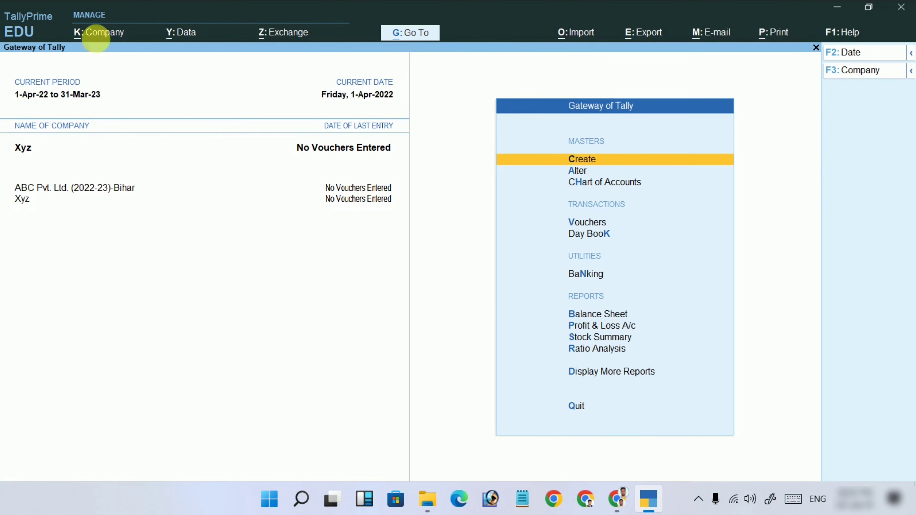
Load Xyz as the current company via Company > Change.
{"action": "left_click", "coordinate": [104, 32]}
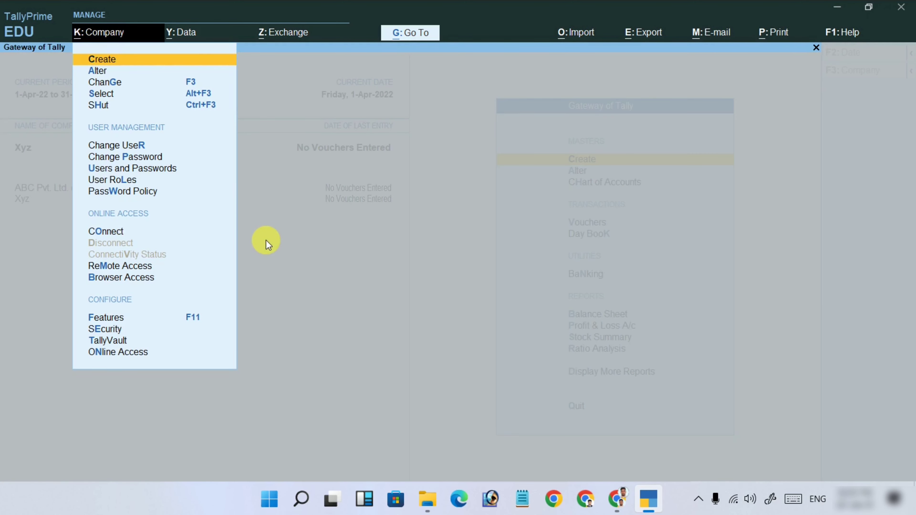
{"action": "key", "text": "Down"}
{"action": "key", "text": "Down"}
{"action": "key", "text": "Return"}
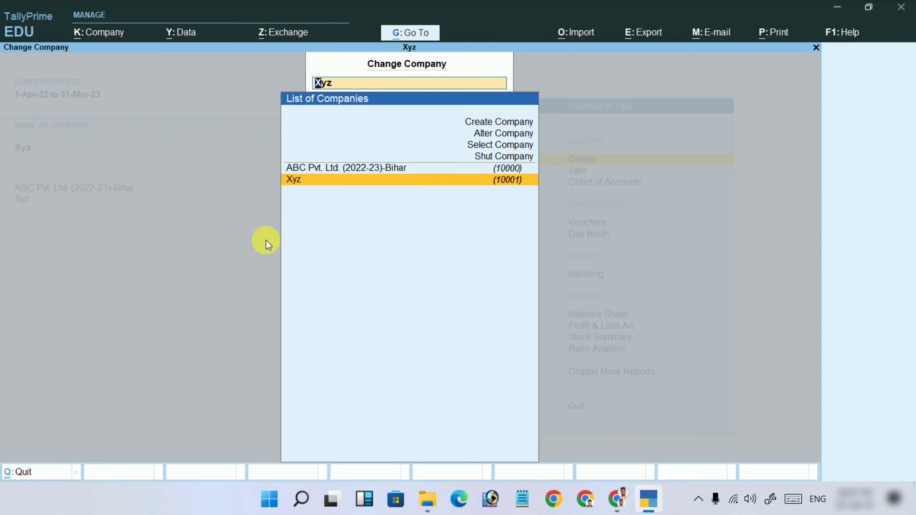
{"action": "key", "text": "Up"}
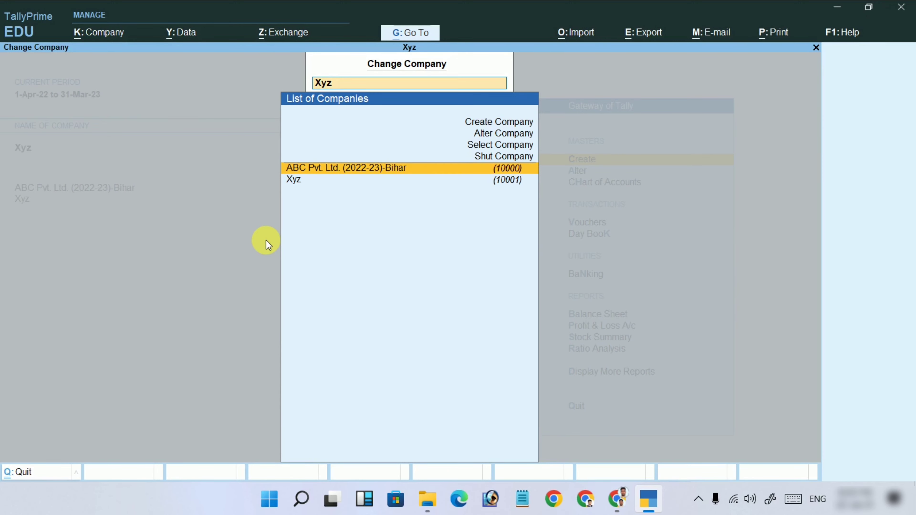
{"action": "key", "text": "Down"}
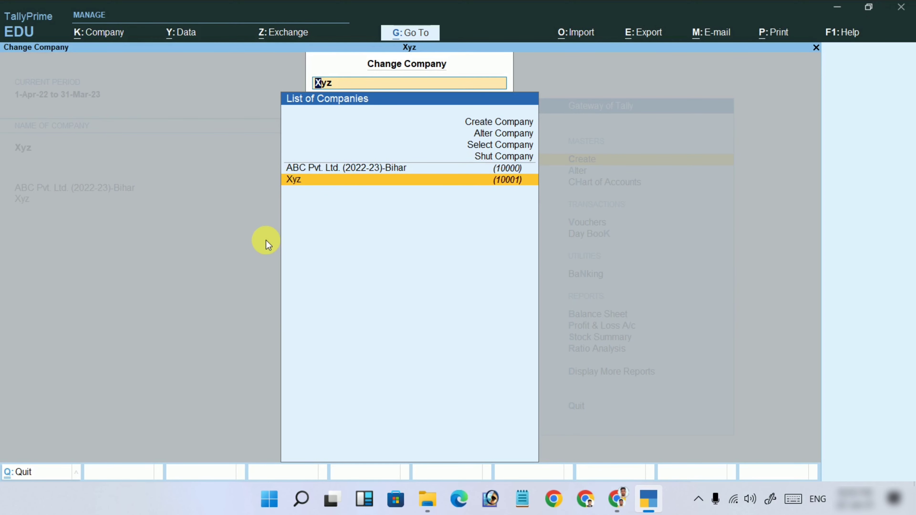
{"action": "key", "text": "BackSpace"}
{"action": "key", "text": "Return"}
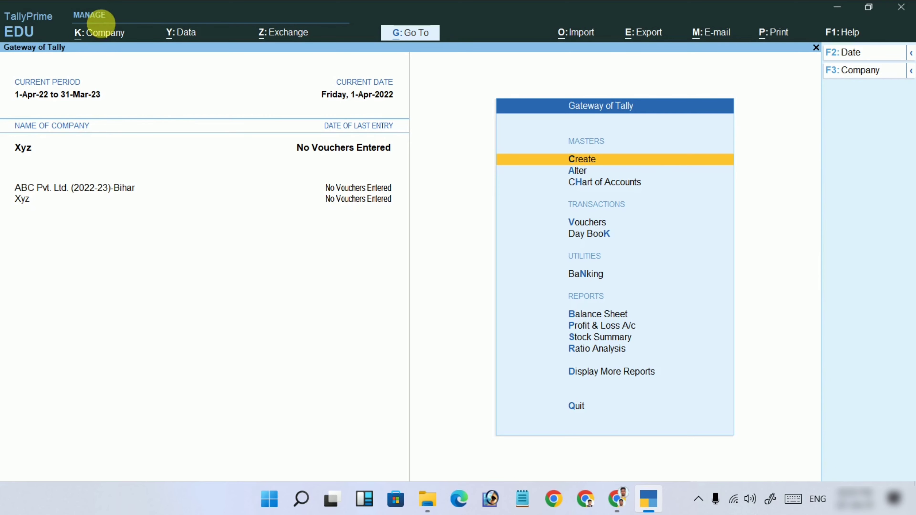
Switch the active company back to ABC Pvt. Ltd. (2022-23)-Bihar from the List of Companies.
{"action": "left_click", "coordinate": [97, 32]}
{"action": "left_click", "coordinate": [108, 82]}
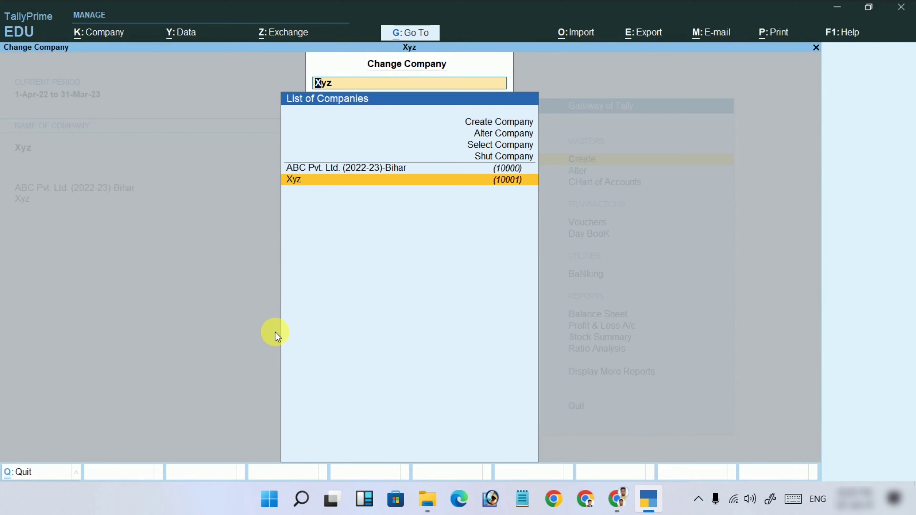
{"action": "key", "text": "Up"}
{"action": "key", "text": "Return"}
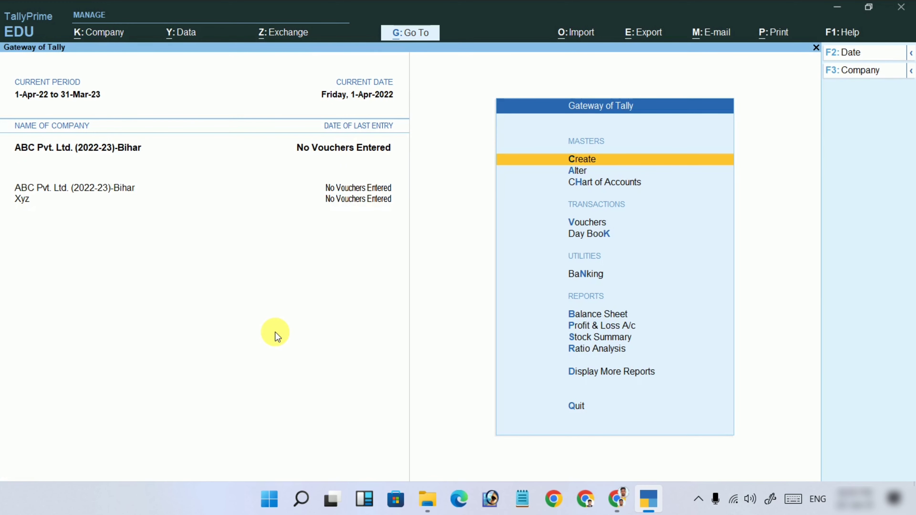
Shut Xyz from the List of Companies, leaving ABC Pvt. Ltd. (2022-23)-Bihar loaded.
{"action": "left_click", "coordinate": [103, 37]}
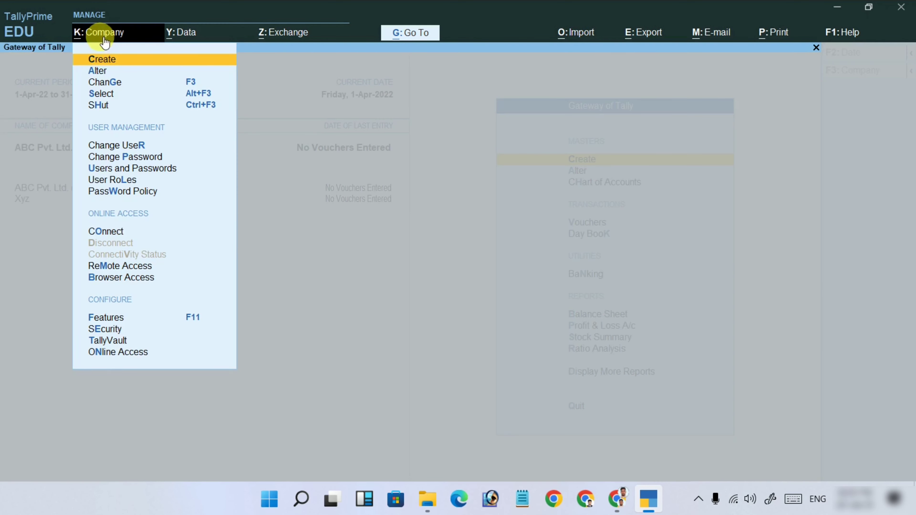
{"action": "left_click", "coordinate": [102, 105]}
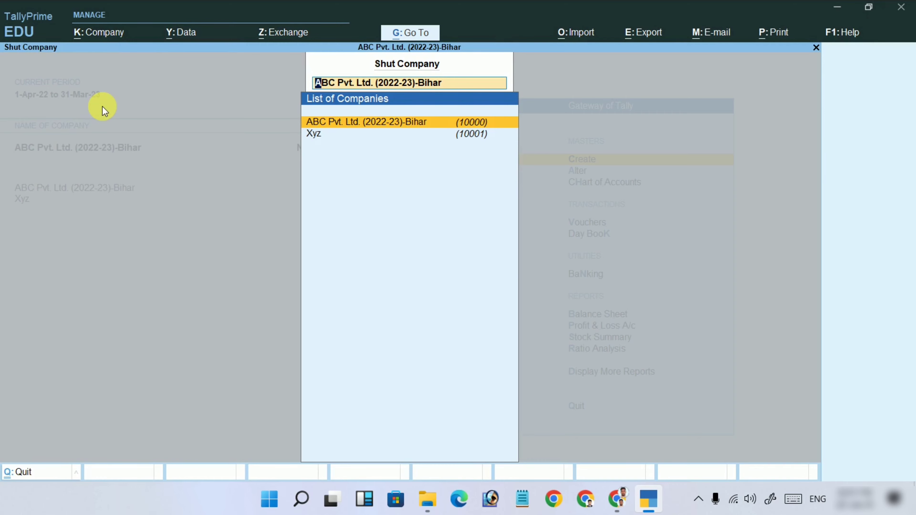
{"action": "key", "text": "Down"}
{"action": "key", "text": "Up"}
{"action": "key", "text": "Down"}
{"action": "key", "text": "Return"}
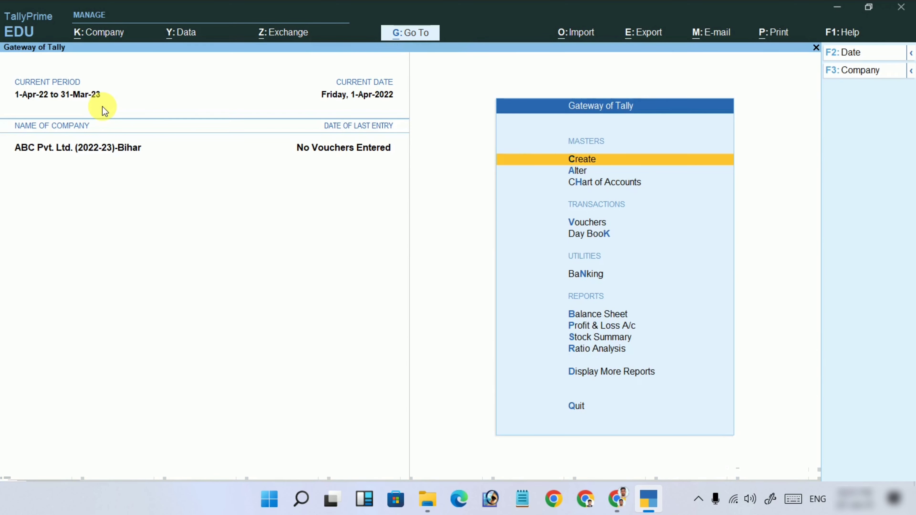
{"action": "left_click", "coordinate": [103, 33]}
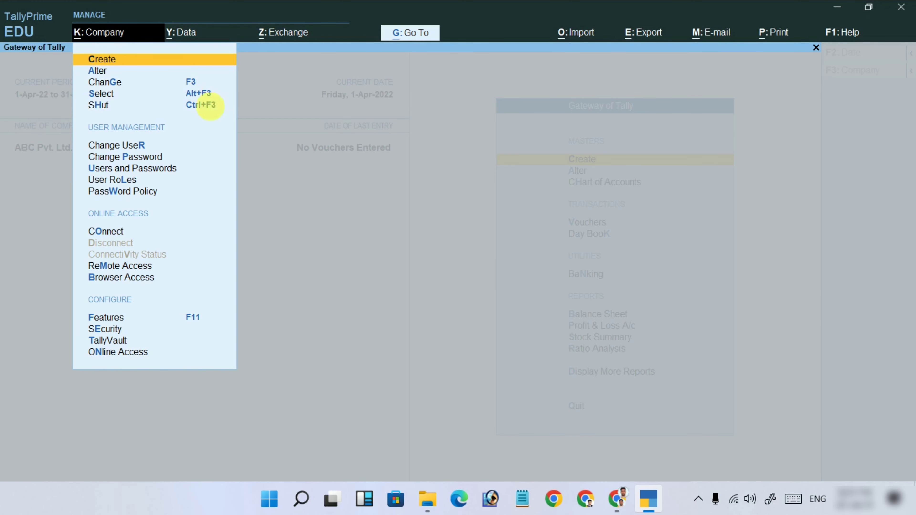
Bring up the Change User login window showing the administrator as the logged-in user.
{"action": "left_click", "coordinate": [292, 192]}
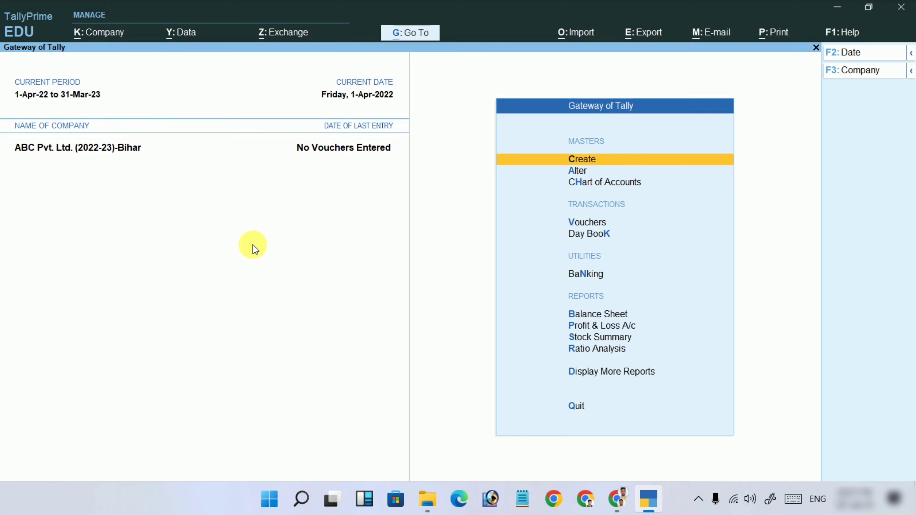
{"action": "left_click", "coordinate": [115, 31]}
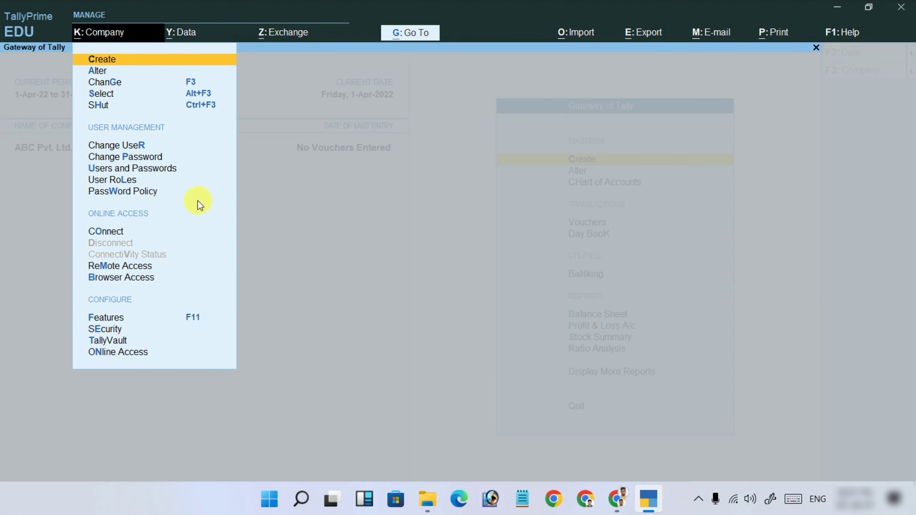
{"action": "left_click", "coordinate": [137, 146]}
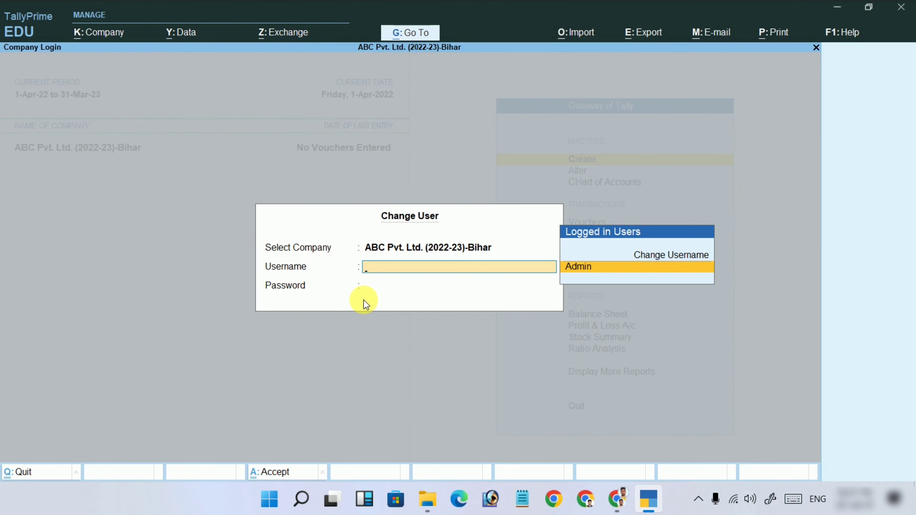
Change the Admin password via Company > Change Password, entering the old, new and confirmation passwords.
{"action": "key", "text": "Up"}
{"action": "key", "text": "Escape"}
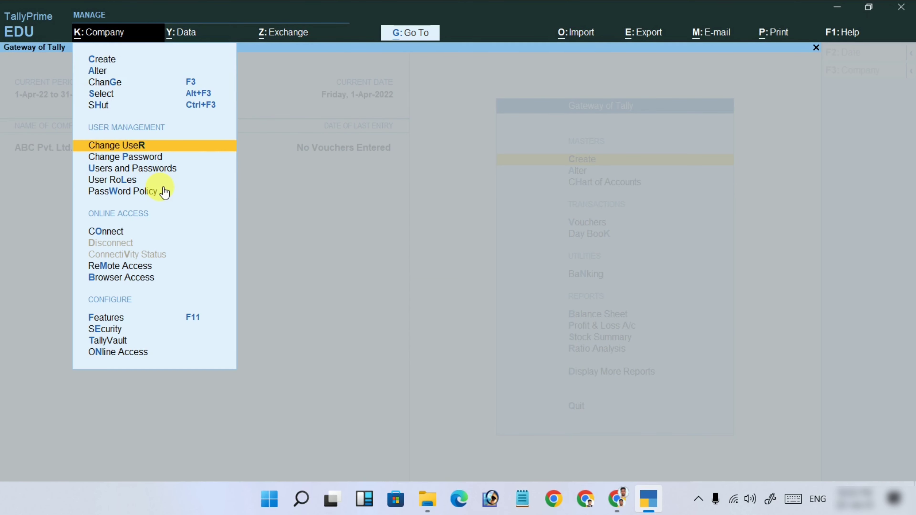
{"action": "key", "text": "Down"}
{"action": "key", "text": "Up"}
{"action": "key", "text": "Down"}
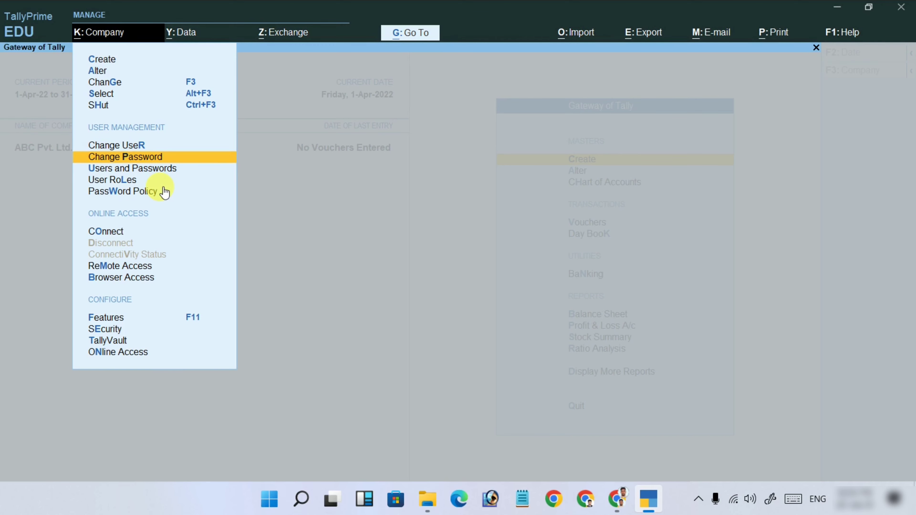
{"action": "key", "text": "Return"}
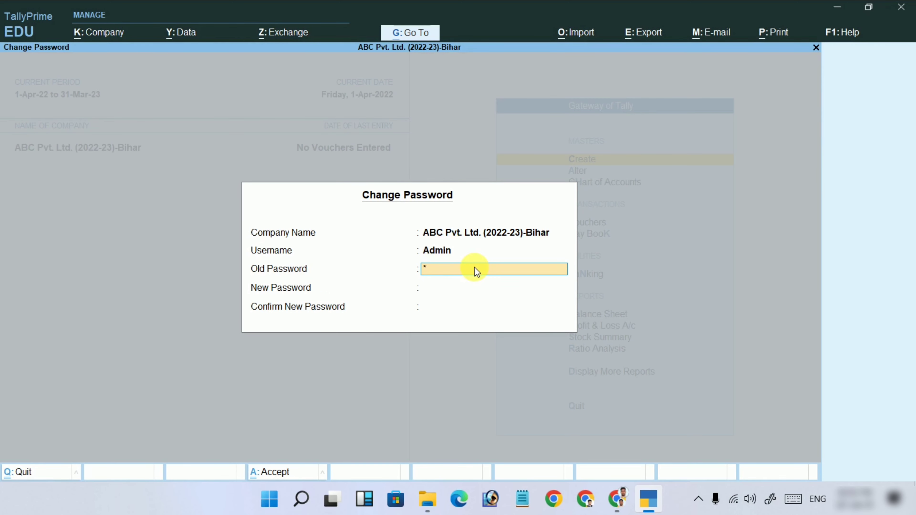
{"action": "key", "text": "Return"}
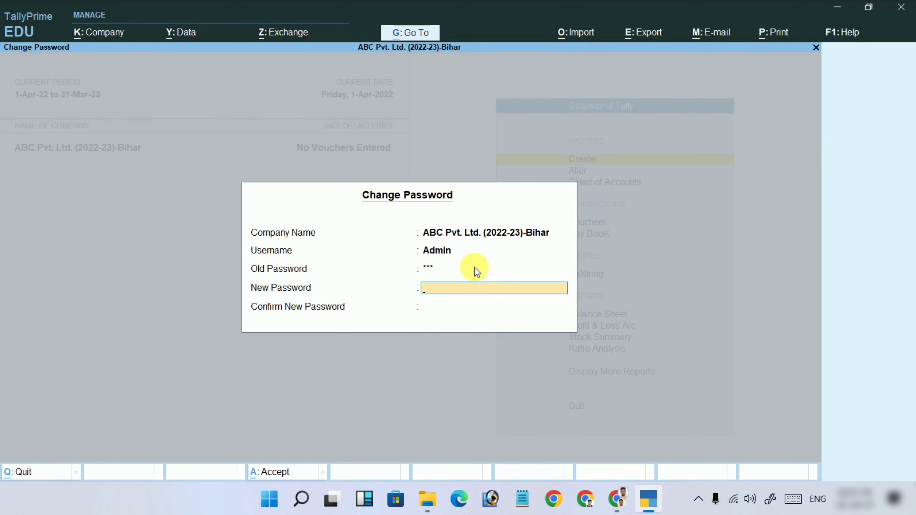
{"action": "key", "text": "Return"}
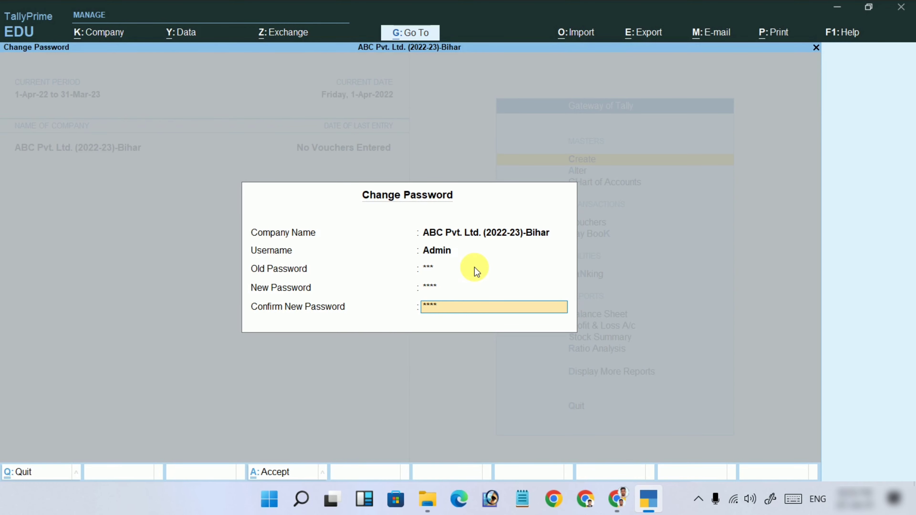
{"action": "key", "text": "Return"}
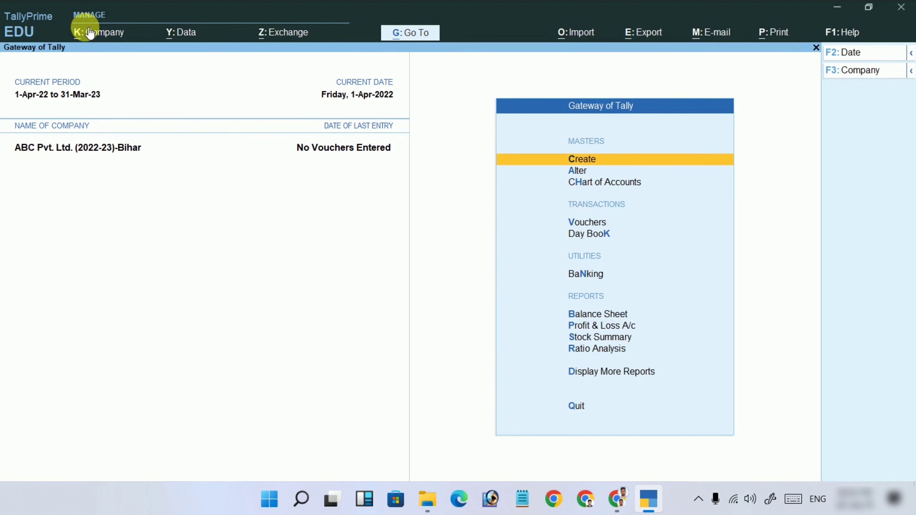
Add a Data Entry row in Users and Passwords with a username and password, then save the list.
{"action": "left_click", "coordinate": [96, 36]}
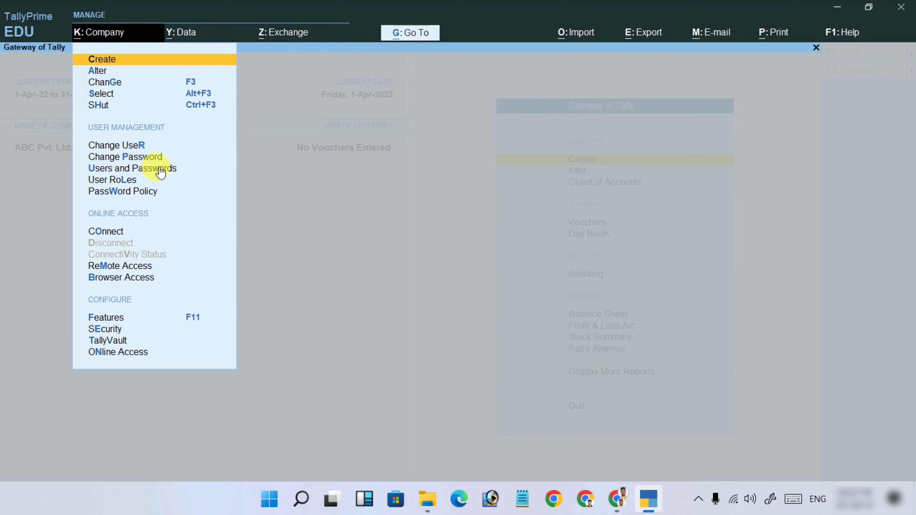
{"action": "left_click", "coordinate": [153, 165]}
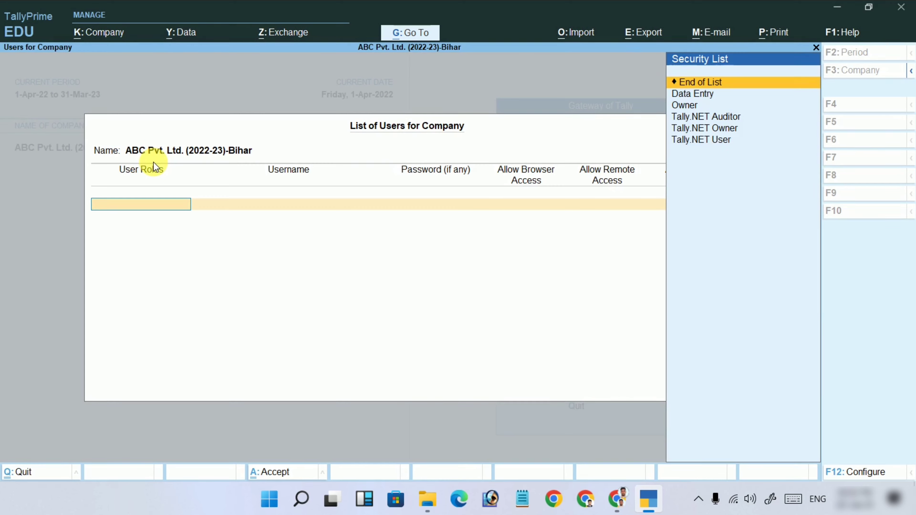
{"action": "key", "text": "Down"}
{"action": "key", "text": "Down"}
{"action": "key", "text": "Down"}
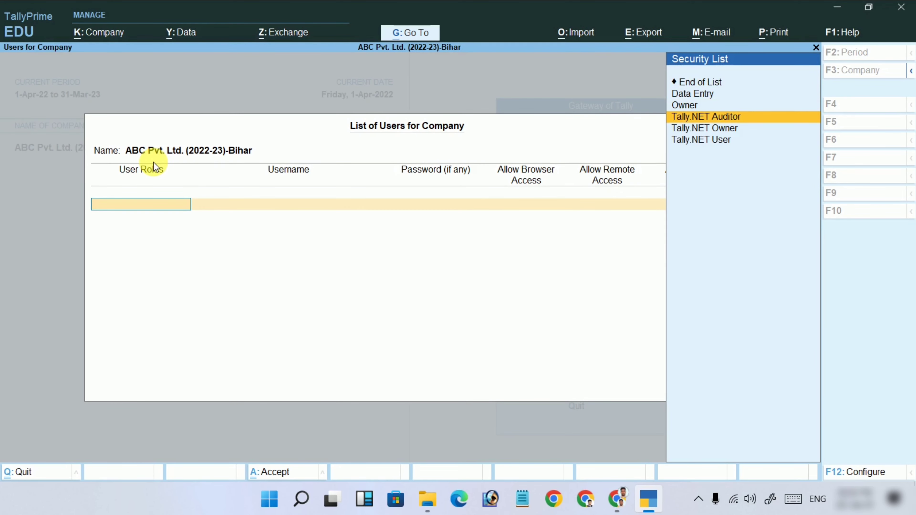
{"action": "key", "text": "Down"}
{"action": "key", "text": "Down"}
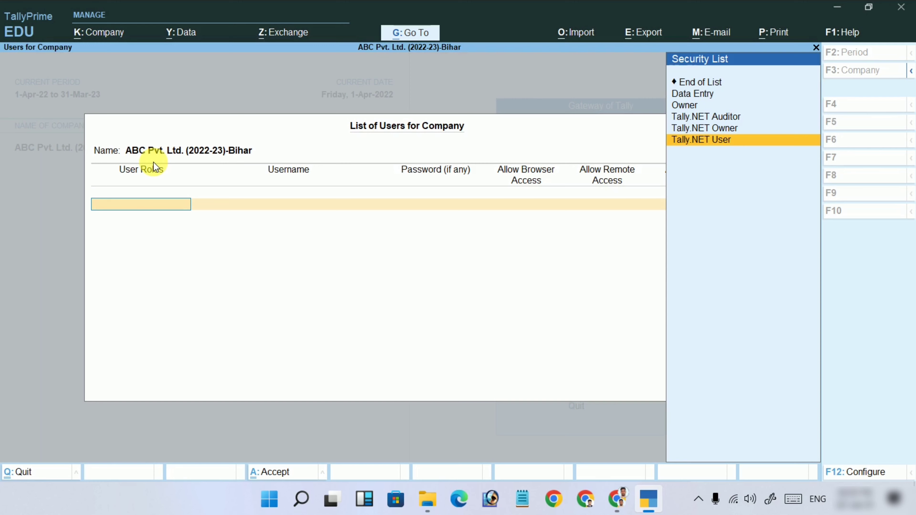
{"action": "key", "text": "Up"}
{"action": "key", "text": "Up"}
{"action": "key", "text": "Up"}
{"action": "key", "text": "Up"}
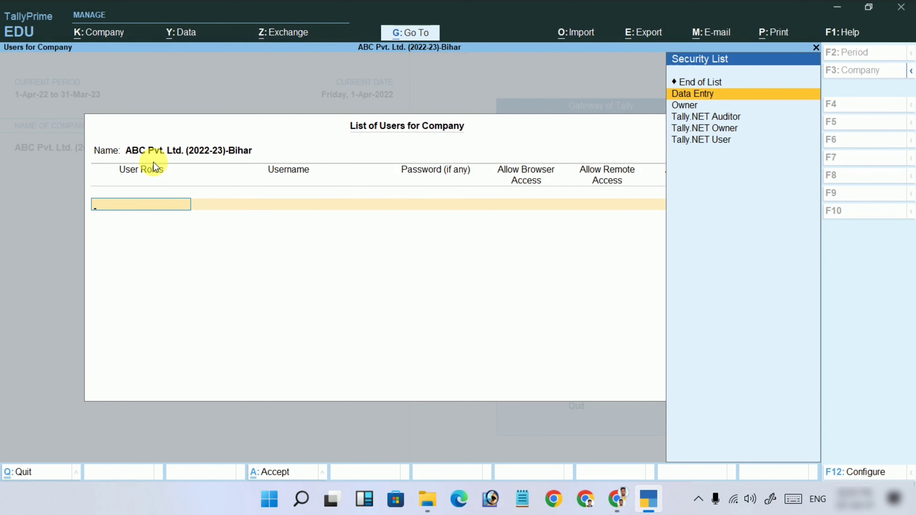
{"action": "key", "text": "Return"}
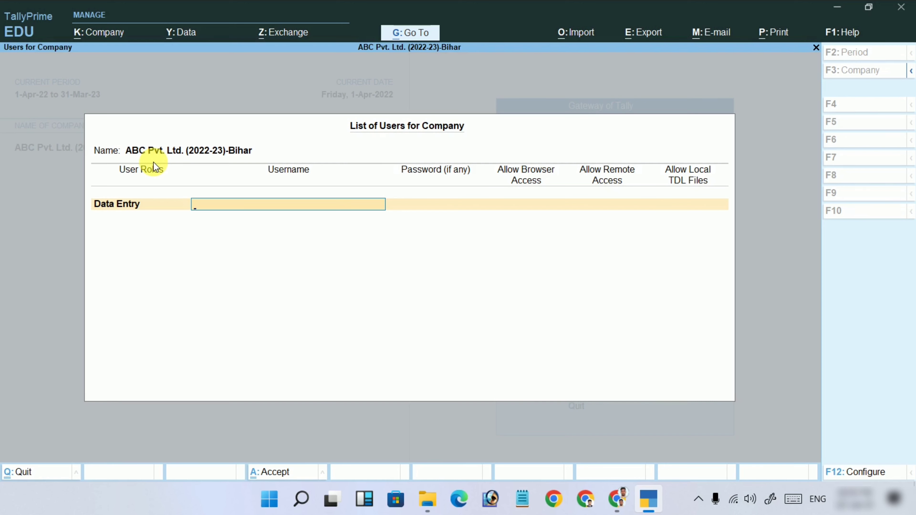
{"action": "type", "text": "mintoo"}
{"action": "key", "text": "Return"}
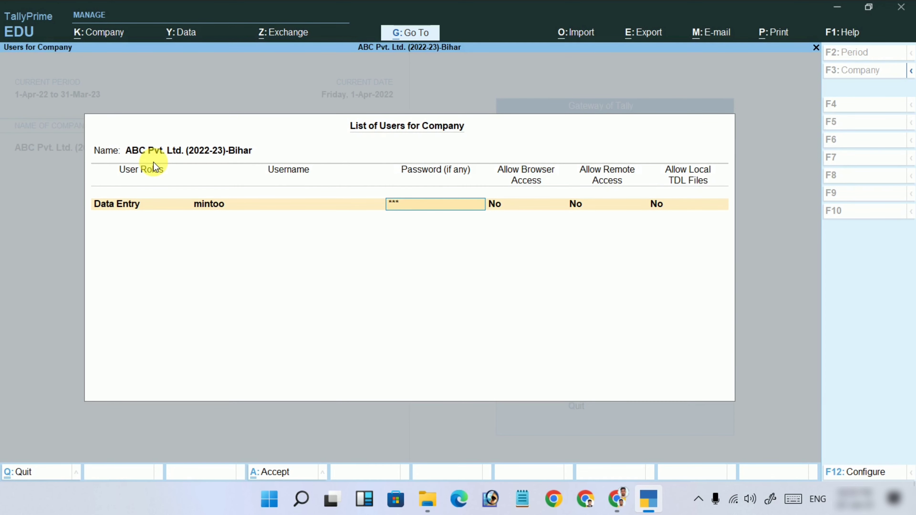
{"action": "key", "text": "Return"}
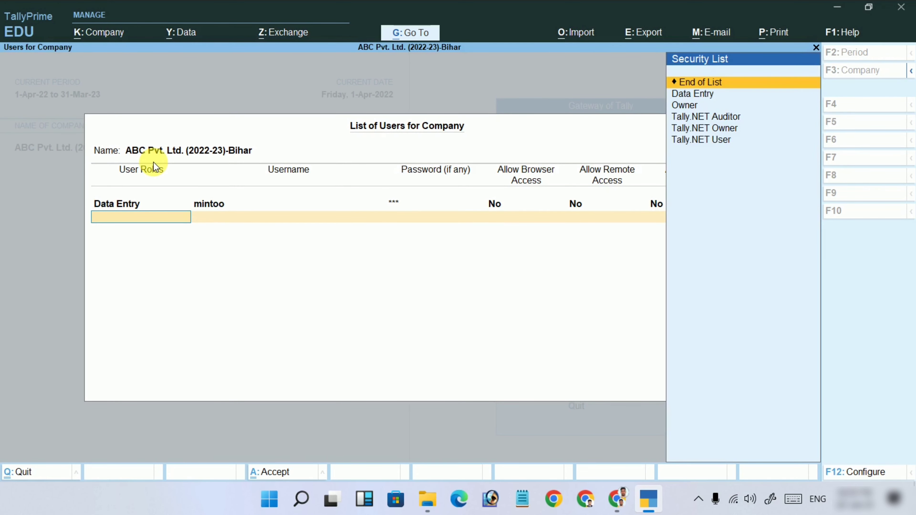
{"action": "key", "text": "Return"}
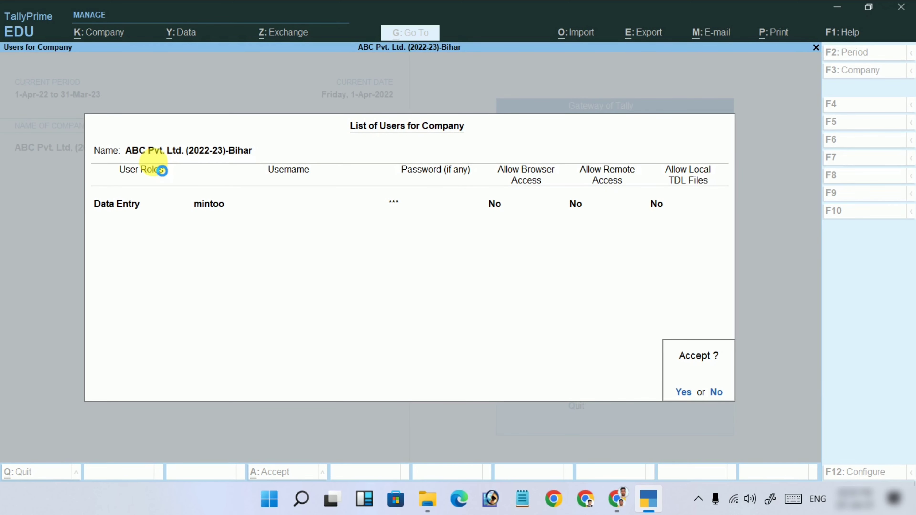
{"action": "key", "text": "Return"}
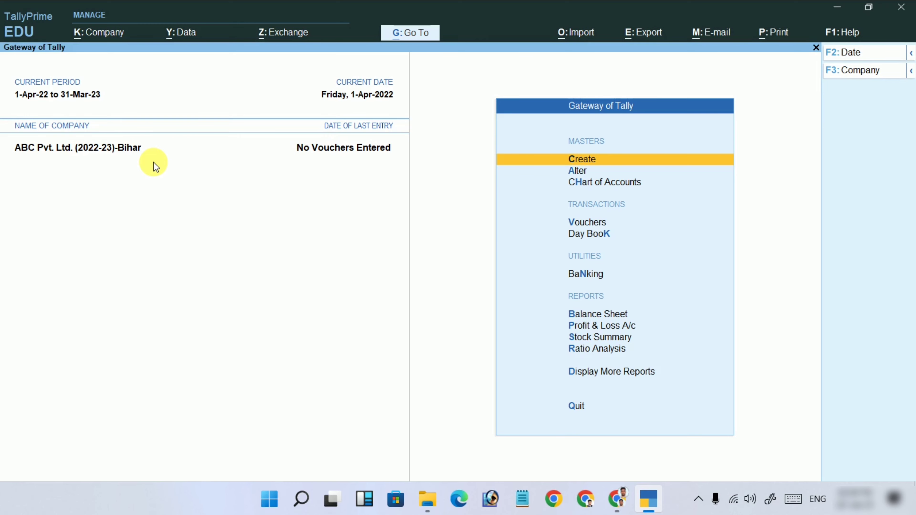
Alter the Data Entry security level to use Data Entry basic facilities with 0 back-dated days.
{"action": "left_click", "coordinate": [95, 36]}
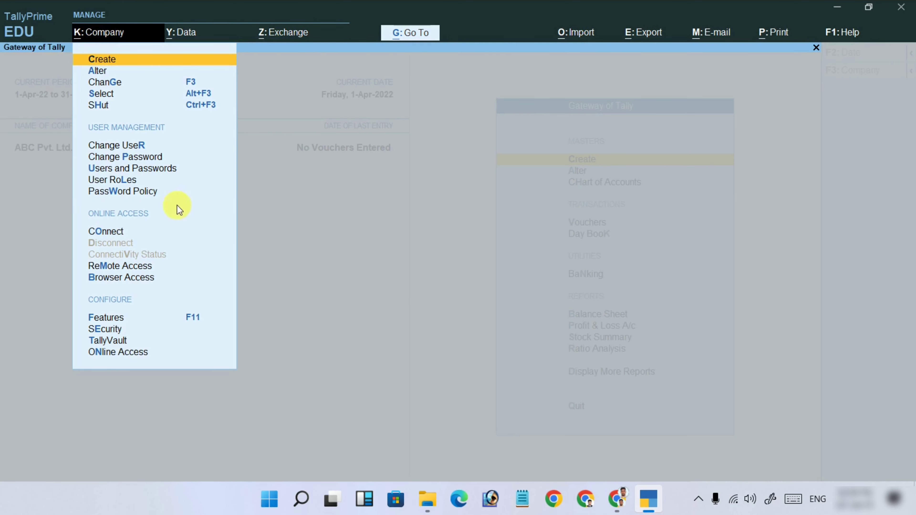
{"action": "key", "text": "Down"}
{"action": "key", "text": "Down"}
{"action": "key", "text": "Down"}
{"action": "key", "text": "Down"}
{"action": "key", "text": "Down"}
{"action": "key", "text": "Down"}
{"action": "key", "text": "Down"}
{"action": "key", "text": "Down"}
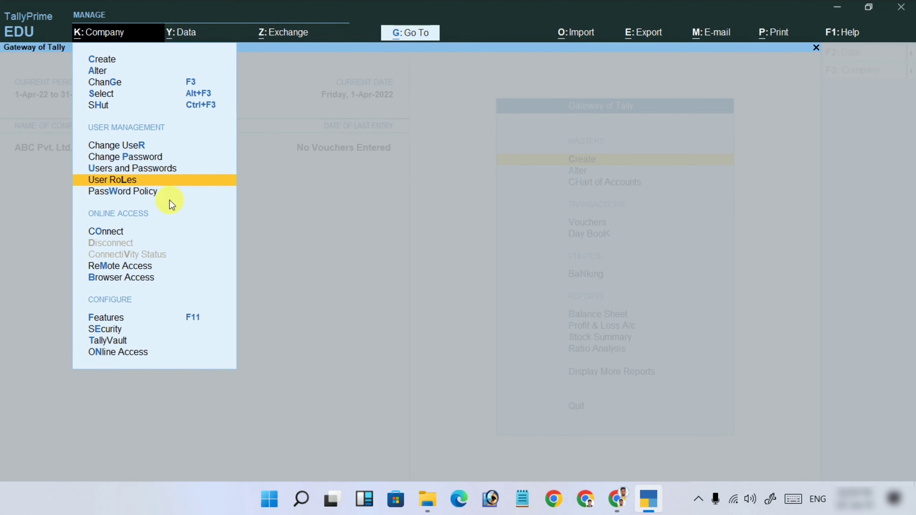
{"action": "key", "text": "Return"}
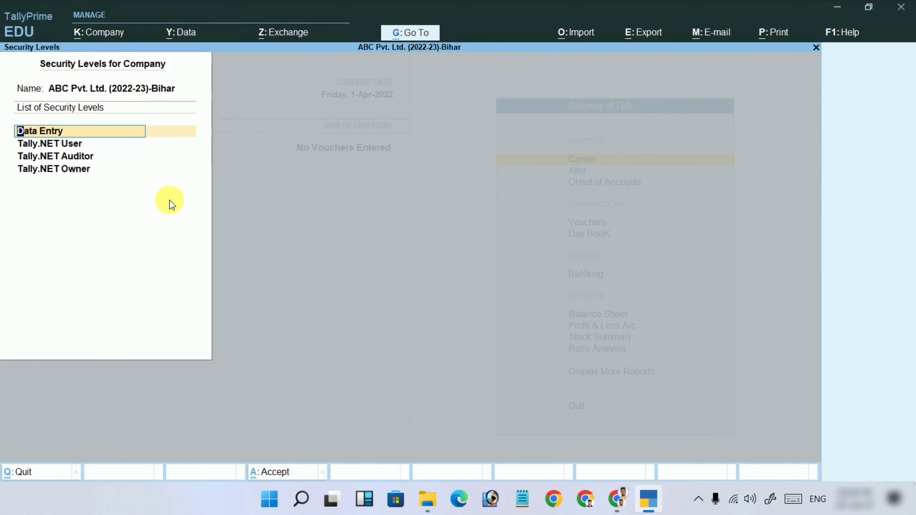
{"action": "key", "text": "Return"}
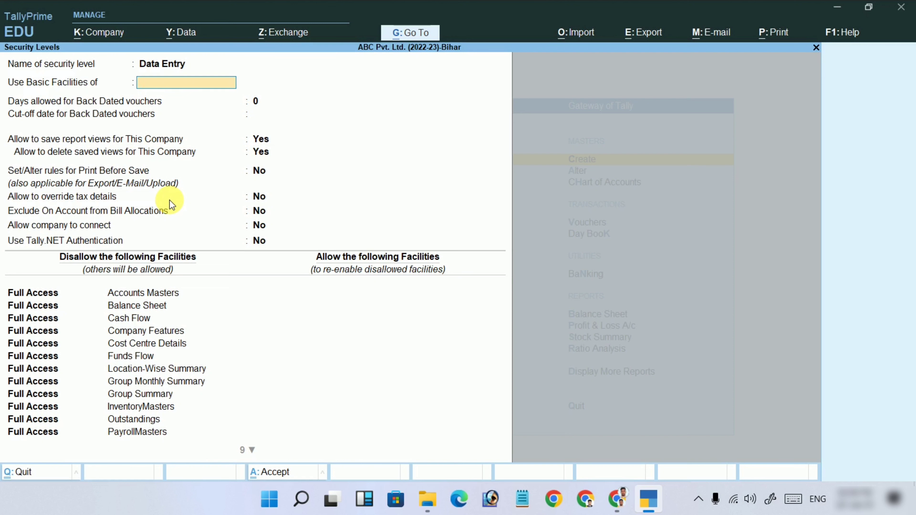
{"action": "key", "text": "Return"}
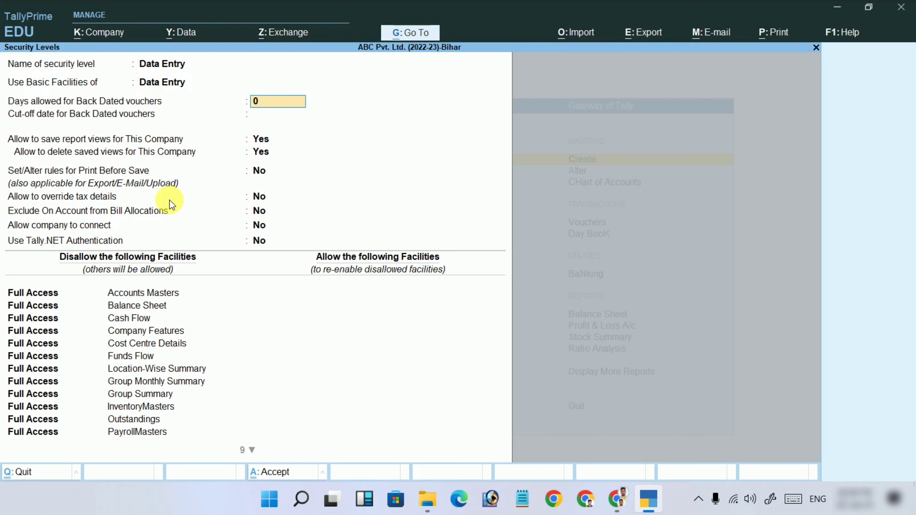
{"action": "type", "text": "2"}
{"action": "type", "text": "0"}
{"action": "key", "text": "BackSpace"}
{"action": "key", "text": "BackSpace"}
{"action": "key", "text": "Return"}
{"action": "key", "text": "Return"}
{"action": "key", "text": "Return"}
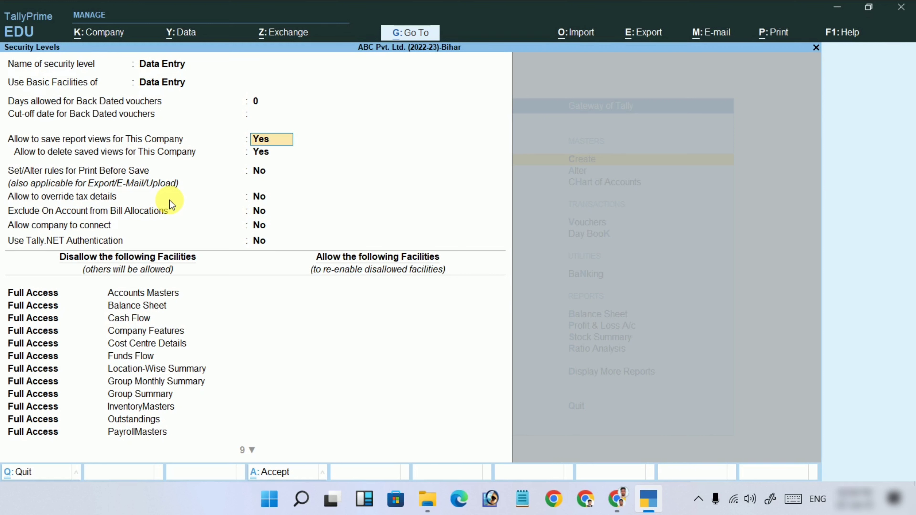
{"action": "key", "text": "Return"}
{"action": "key", "text": "Return"}
{"action": "key", "text": "Return"}
{"action": "key", "text": "Return"}
{"action": "key", "text": "Return"}
{"action": "key", "text": "Return"}
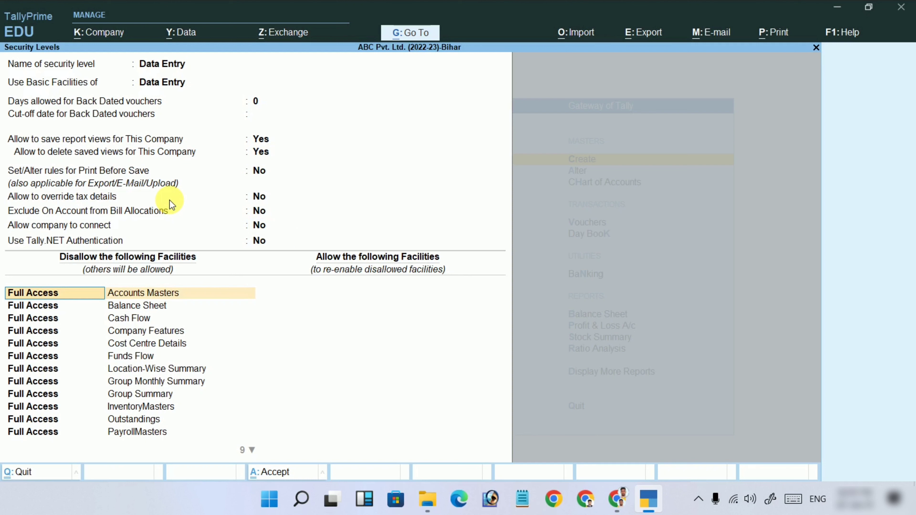
Keep Full Access to Accounts Masters in the first facility row and accept the Data Entry level.
{"action": "key", "text": "Return"}
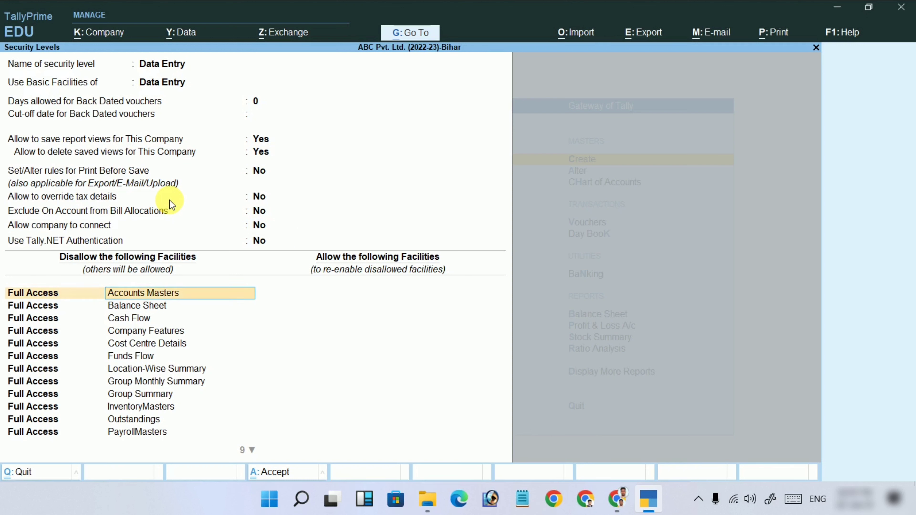
{"action": "key", "text": "BackSpace"}
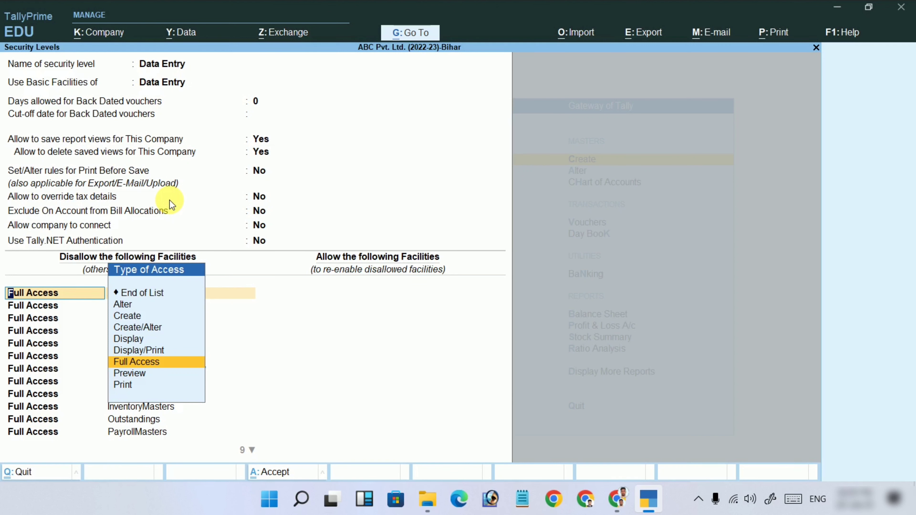
{"action": "key", "text": "Return"}
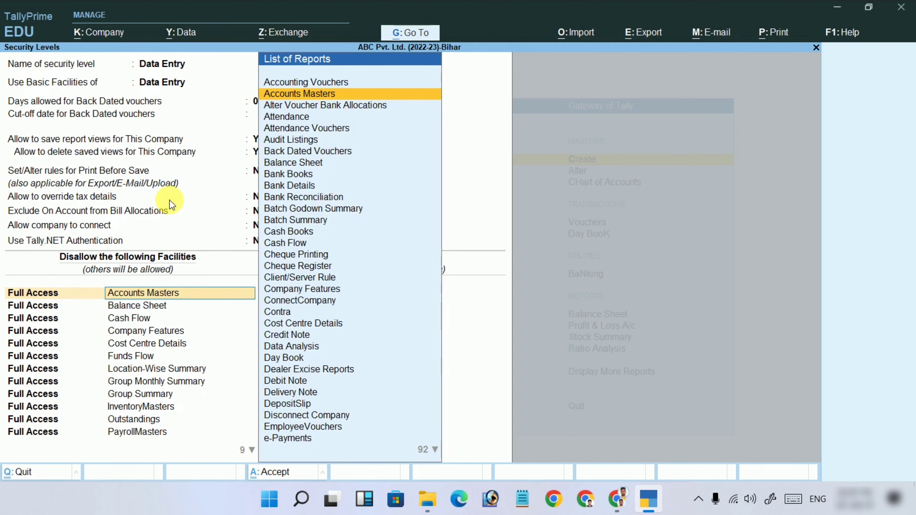
{"action": "key", "text": "Return"}
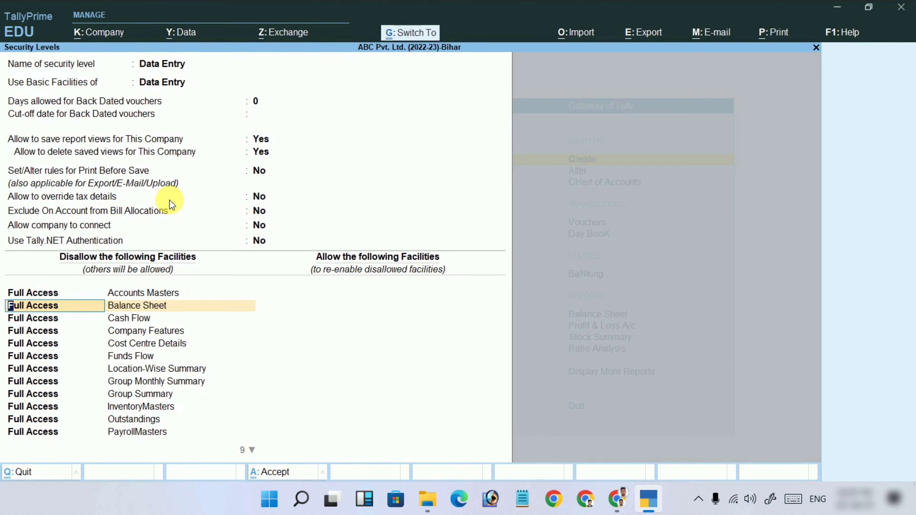
{"action": "key", "text": "ctrl+a"}
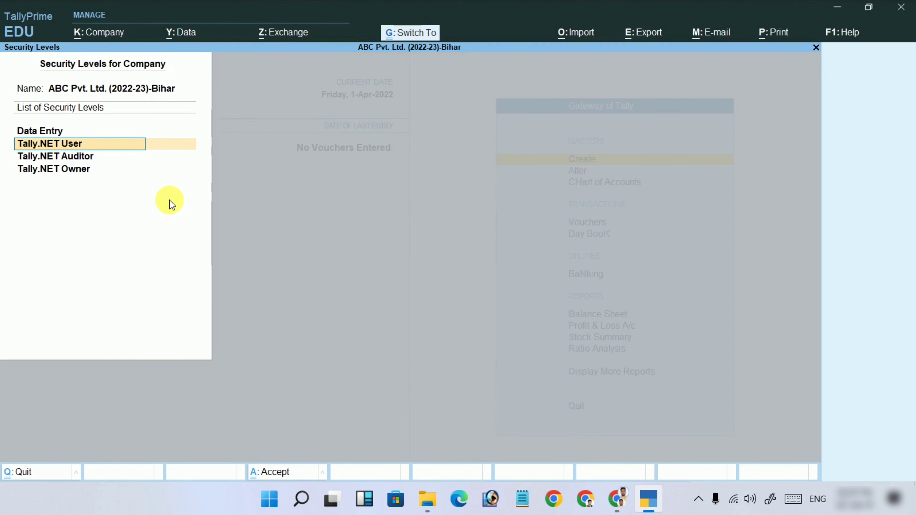
{"action": "key", "text": "ctrl+a"}
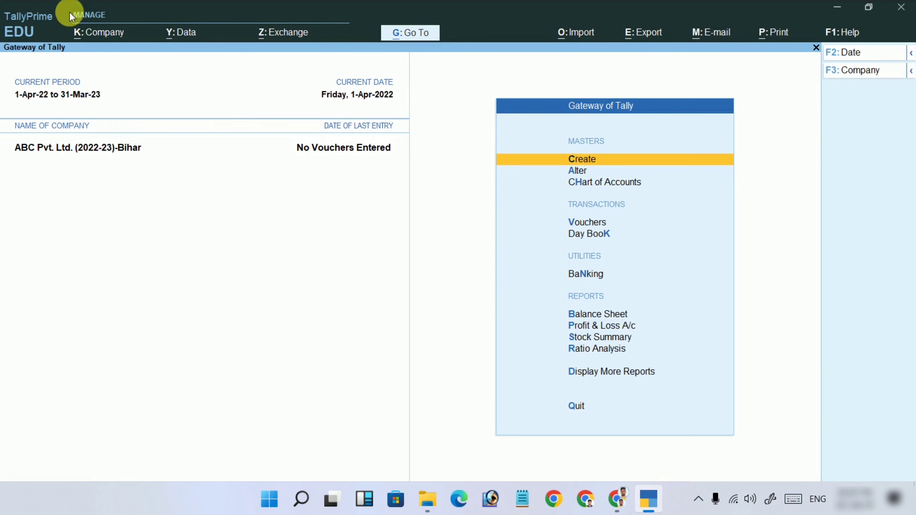
{"action": "left_click", "coordinate": [103, 32]}
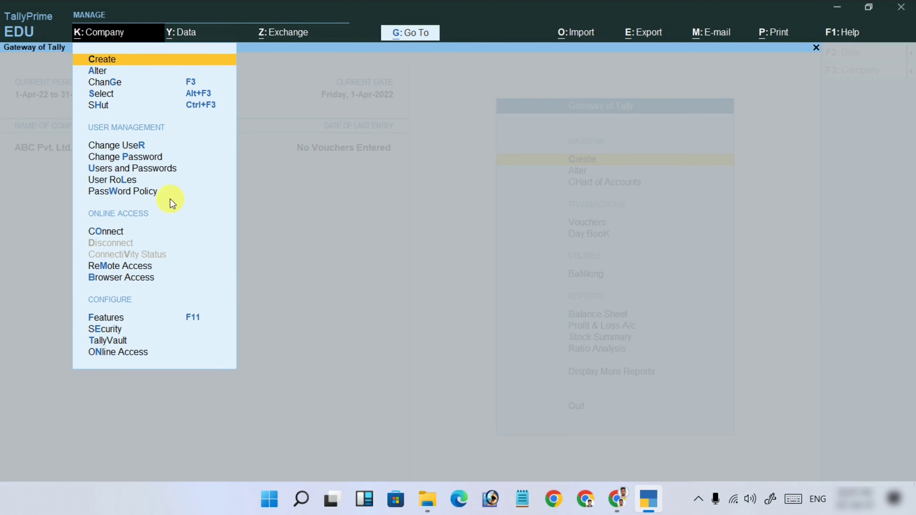
{"action": "left_click", "coordinate": [136, 195]}
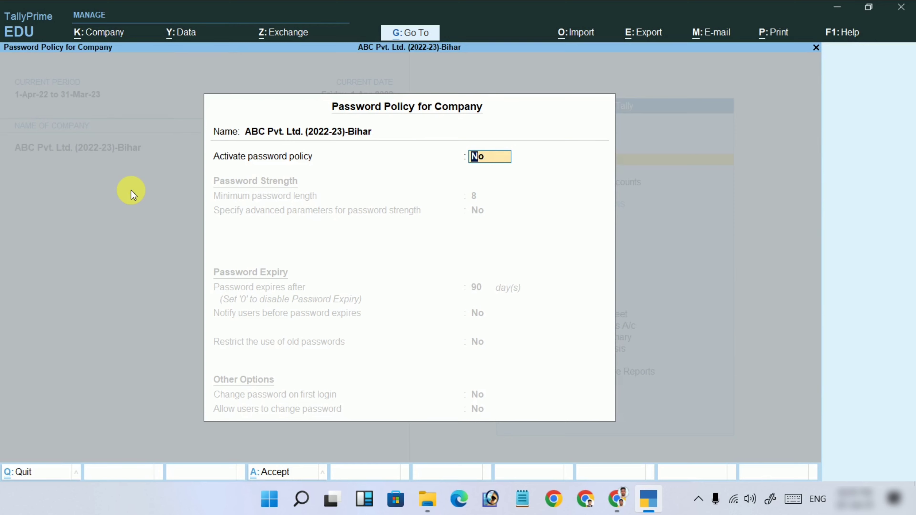
{"action": "type", "text": "y"}
{"action": "key", "text": "Return"}
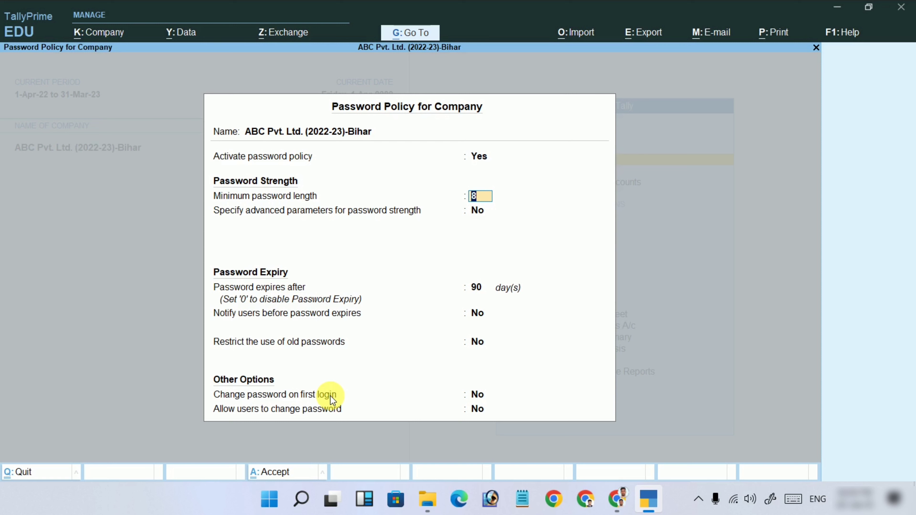
{"action": "key", "text": "Up"}
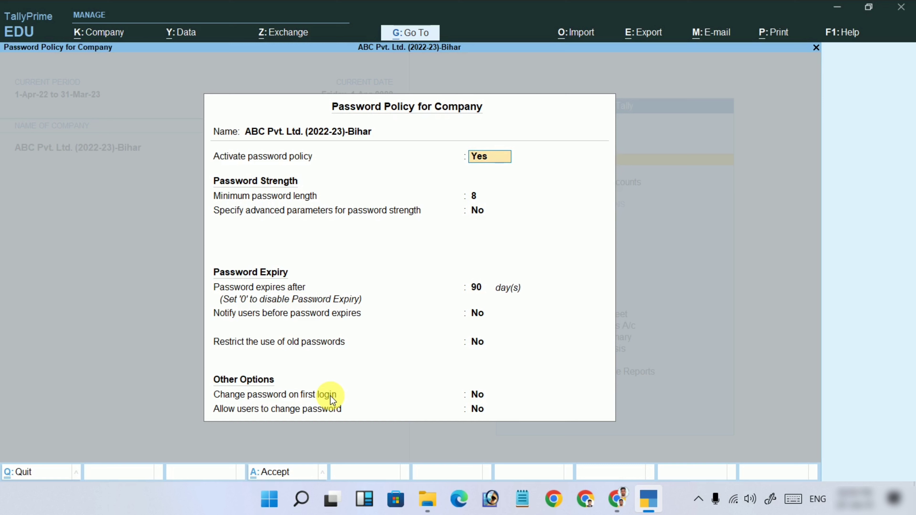
{"action": "type", "text": "n"}
{"action": "key", "text": "Return"}
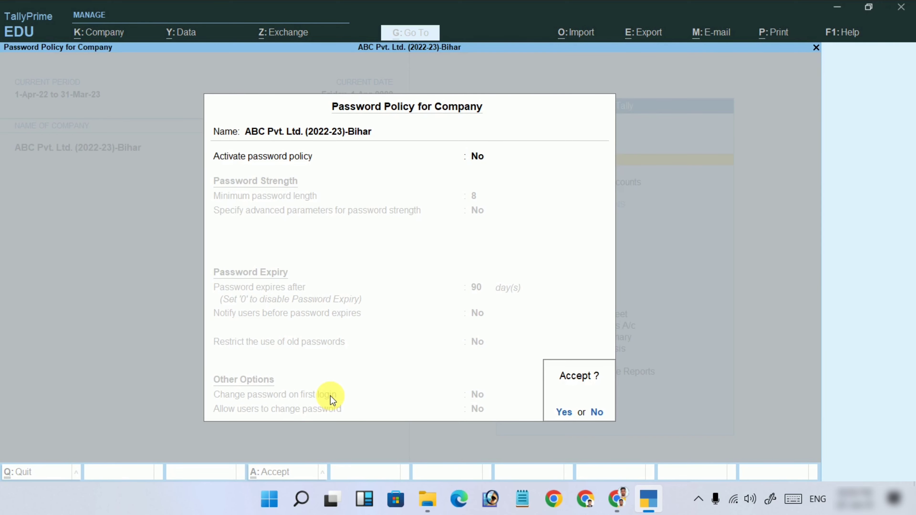
{"action": "key", "text": "Return"}
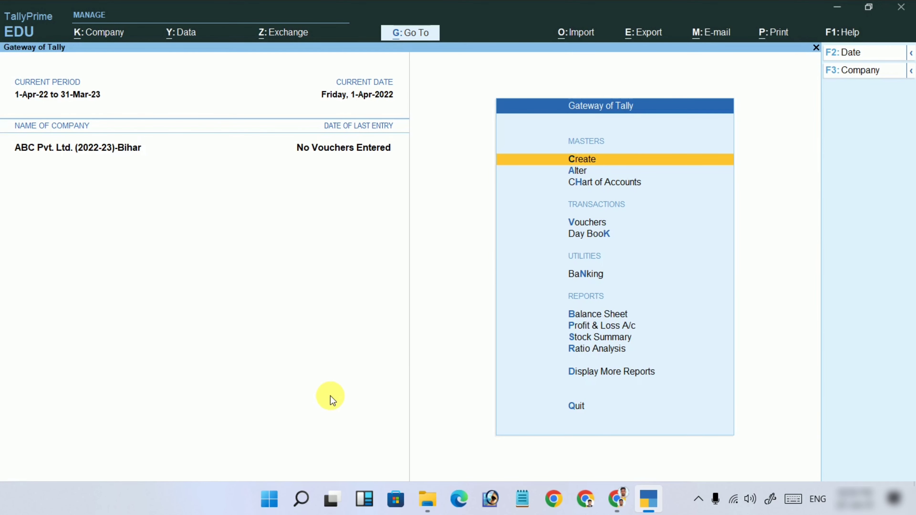
Open the K: Company menu from the top bar.
{"action": "left_click", "coordinate": [96, 32]}
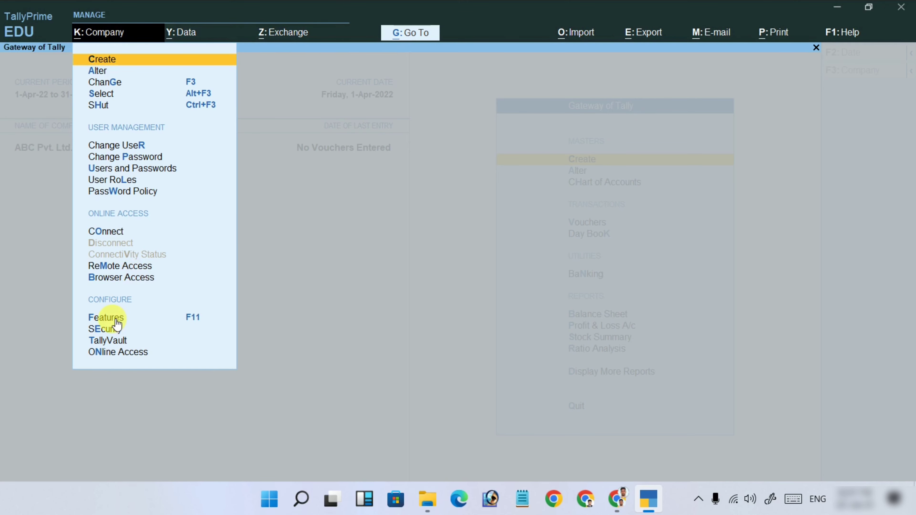
In Company Features (F11), set Show more features to Yes to reveal options like Cost Centres and Batches.
{"action": "left_click", "coordinate": [115, 323]}
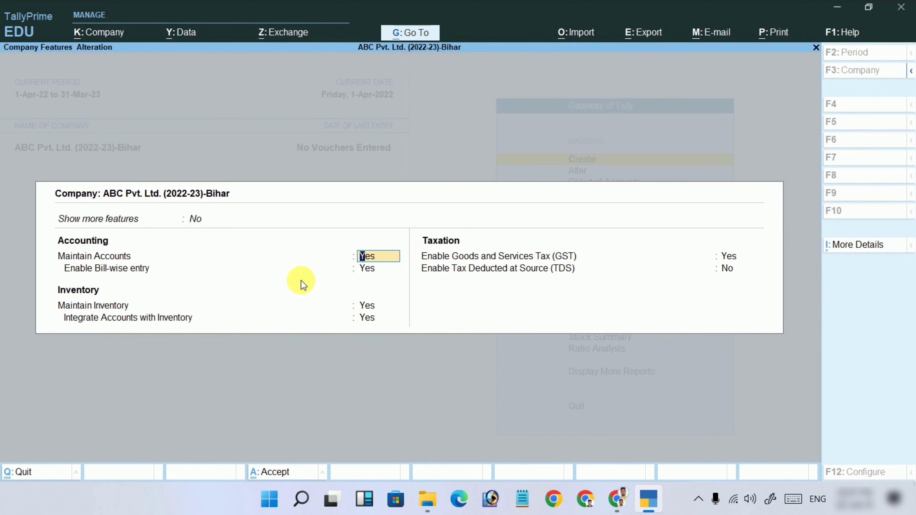
{"action": "key", "text": "Up"}
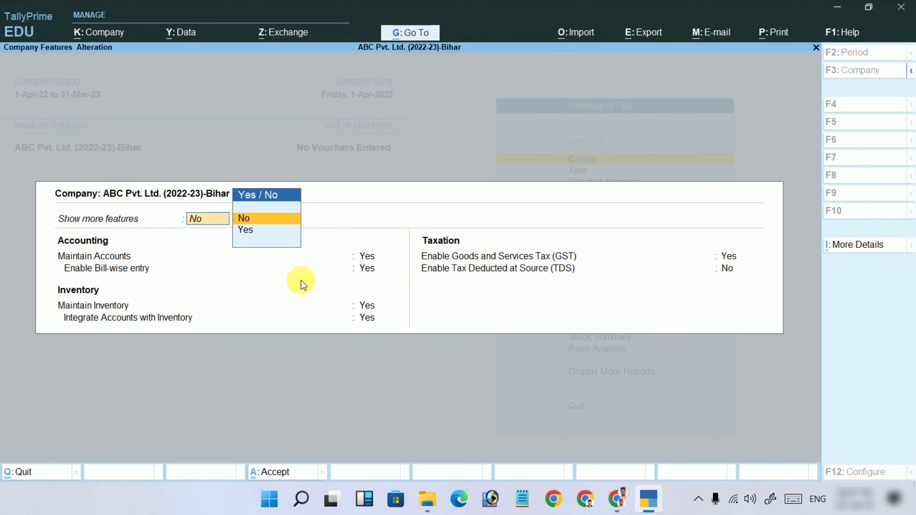
{"action": "key", "text": "Down"}
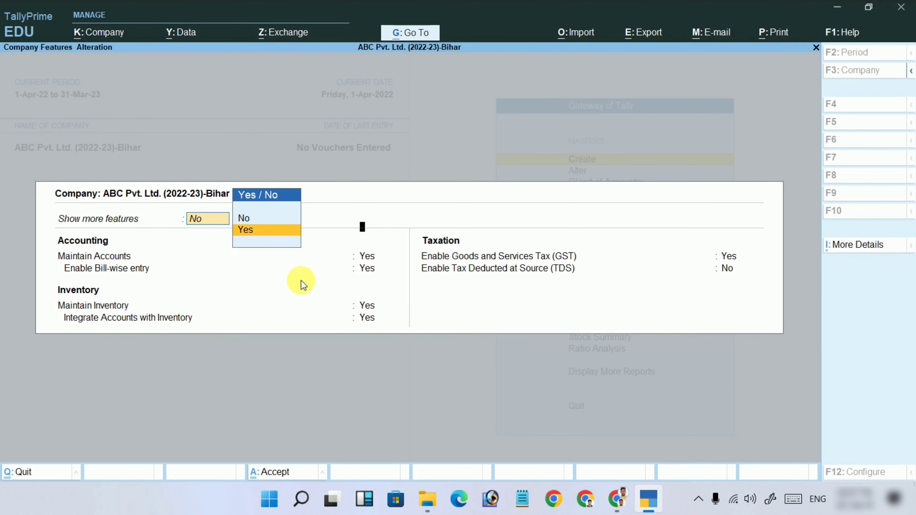
{"action": "key", "text": "Return"}
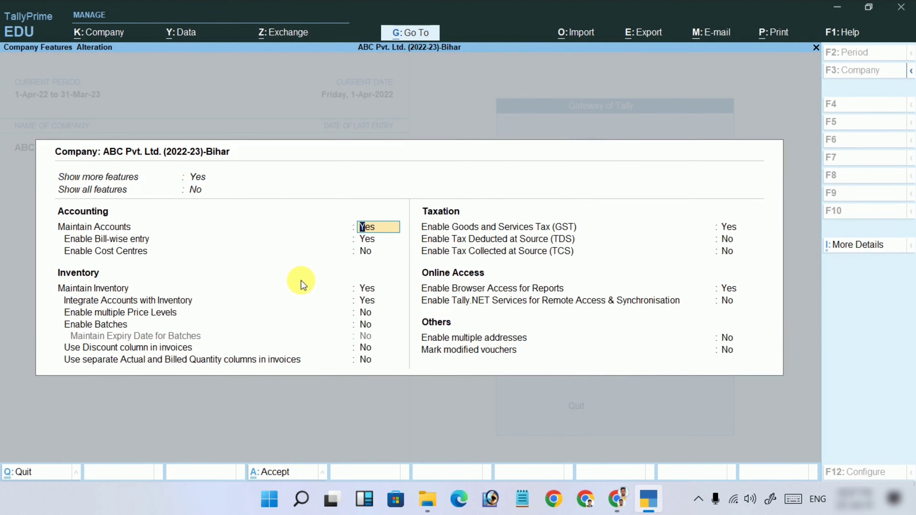
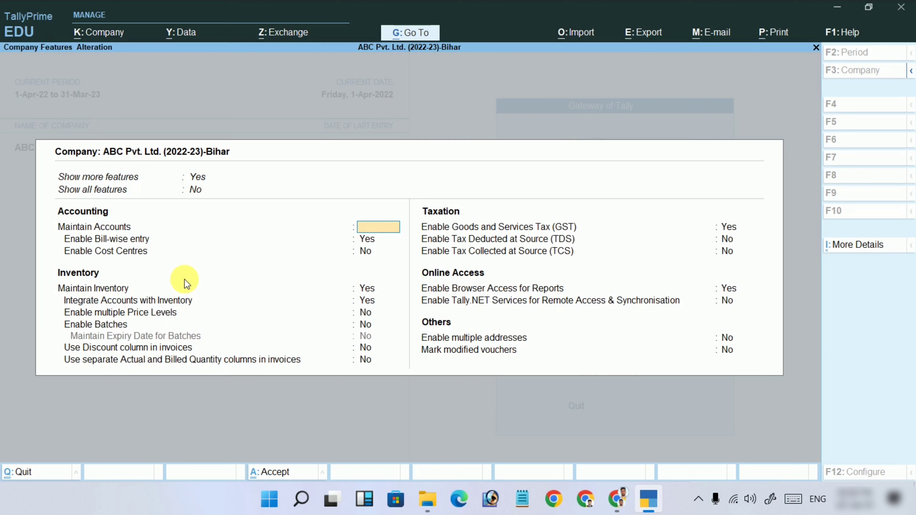
Quit Company Features without changes and bring up the K: Company menu.
{"action": "key", "text": "Escape"}
{"action": "key", "text": "y"}
{"action": "left_click", "coordinate": [104, 35]}
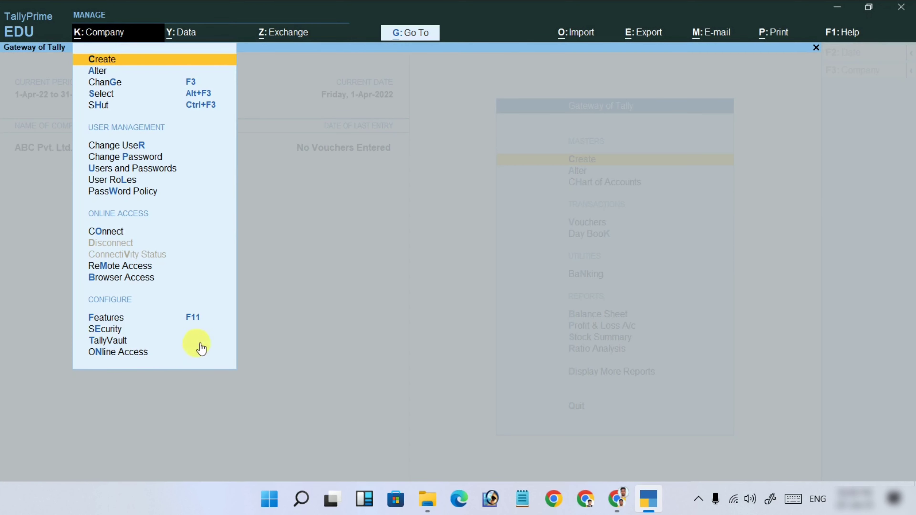
Review the Security form, with user access control on and an Admin login, then close it.
{"action": "left_click", "coordinate": [119, 334]}
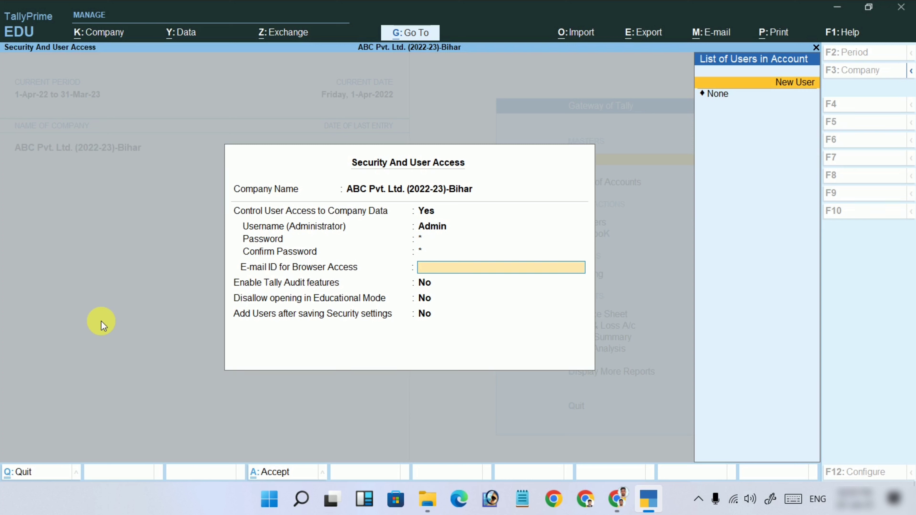
{"action": "key", "text": "Down"}
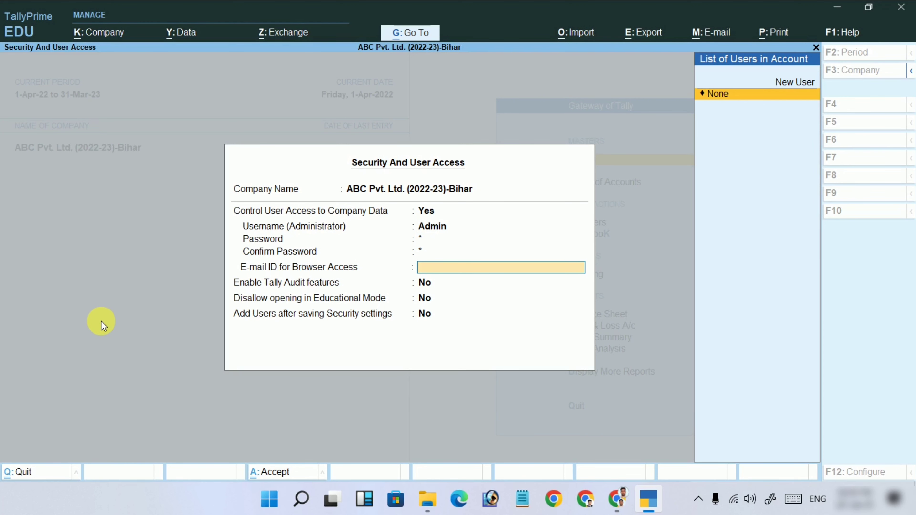
{"action": "key", "text": "Escape"}
Leave Security, then browse the Y: Data menu's Backup, Restore, Split and Data Path options.
{"action": "key", "text": "y"}
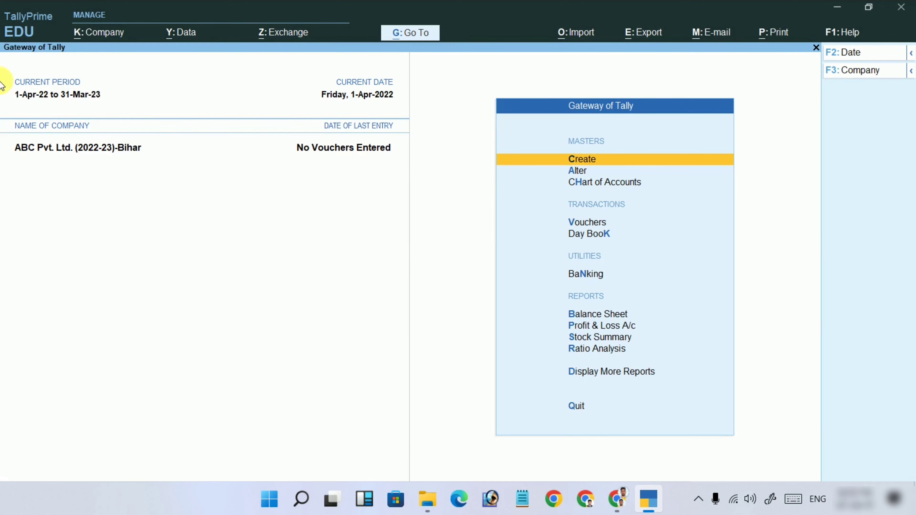
{"action": "left_click", "coordinate": [87, 36]}
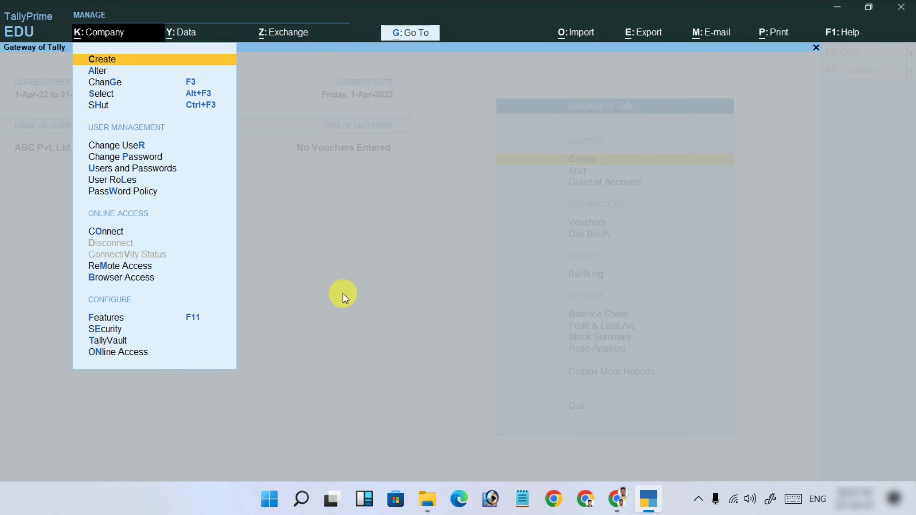
{"action": "key", "text": "Escape"}
{"action": "left_click", "coordinate": [186, 31]}
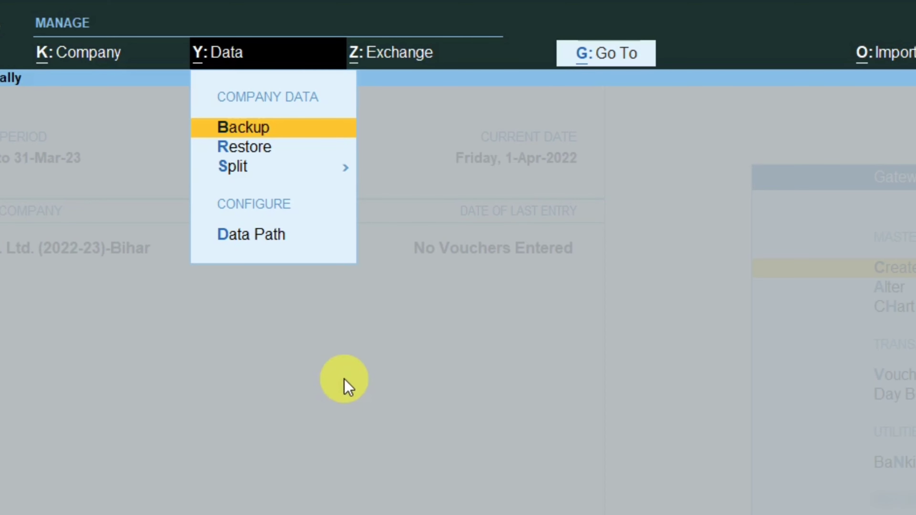
{"action": "key", "text": "Down"}
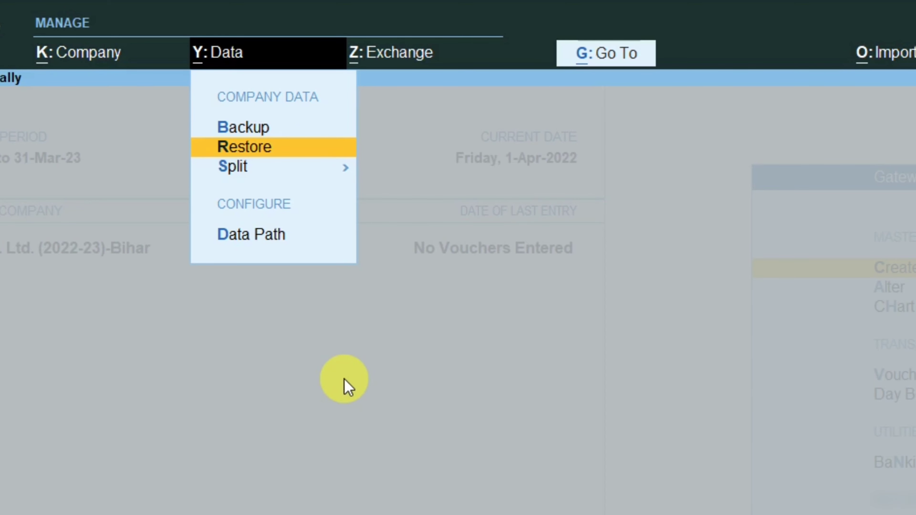
{"action": "key", "text": "Down"}
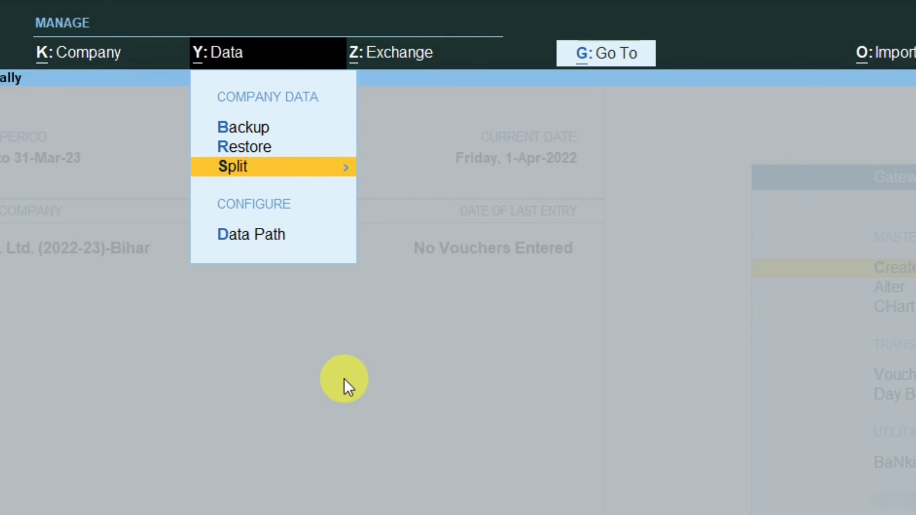
{"action": "key", "text": "Down"}
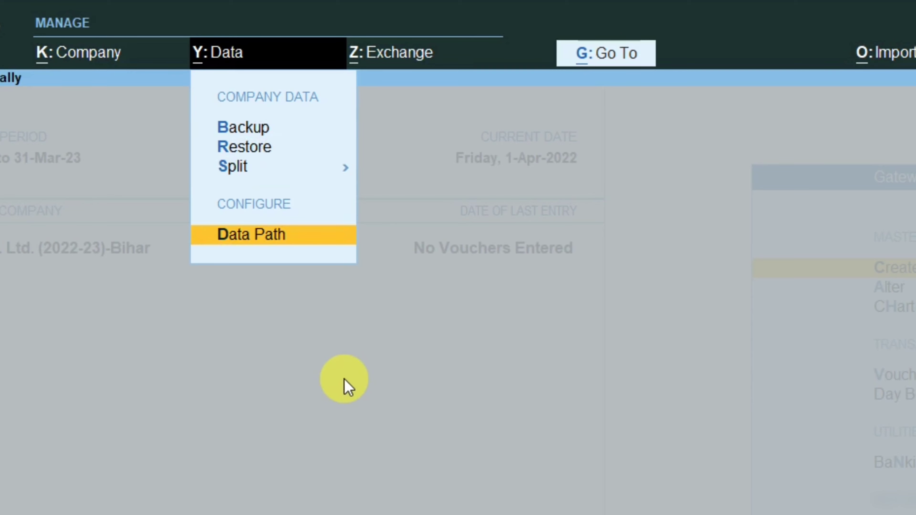
{"action": "key", "text": "Up"}
{"action": "key", "text": "Up"}
{"action": "key", "text": "Up"}
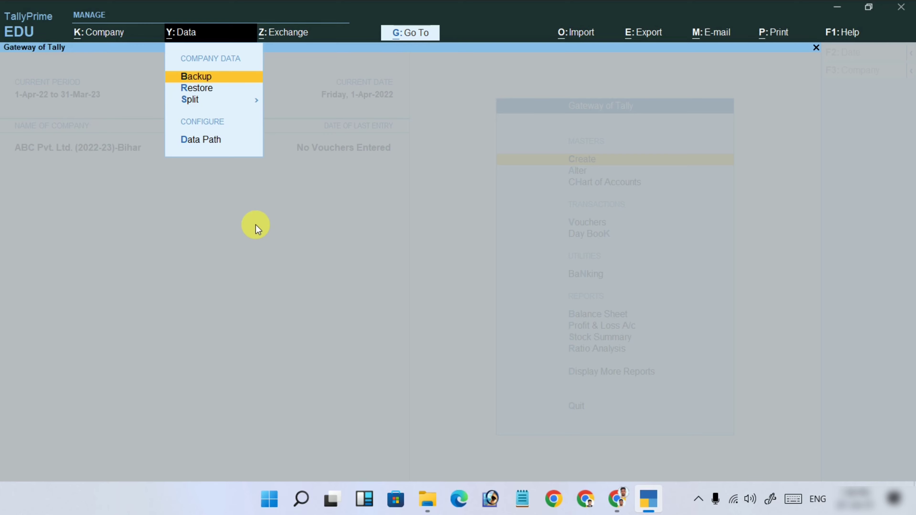
Start a backup to C:\ and select ABC Pvt. Ltd. (2022-23)-Bihar, Xyz and company 10002.
{"action": "key", "text": "Return"}
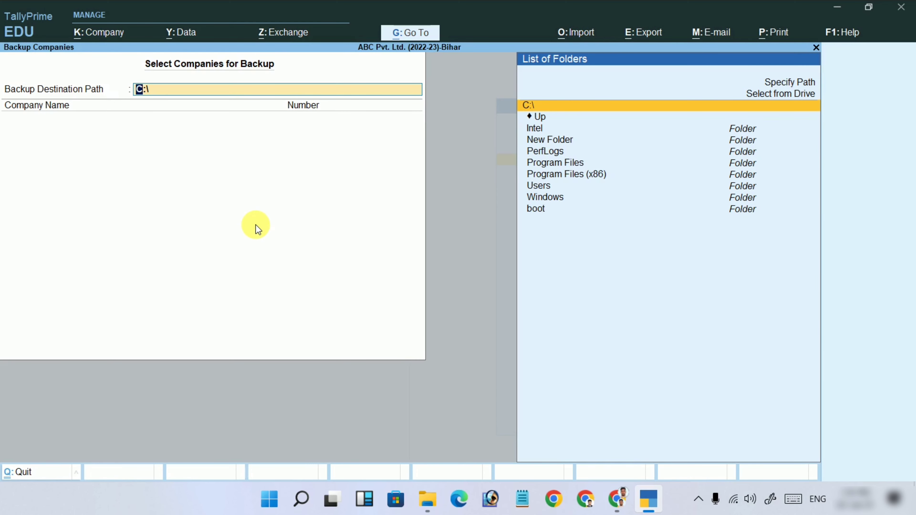
{"action": "key", "text": "Return"}
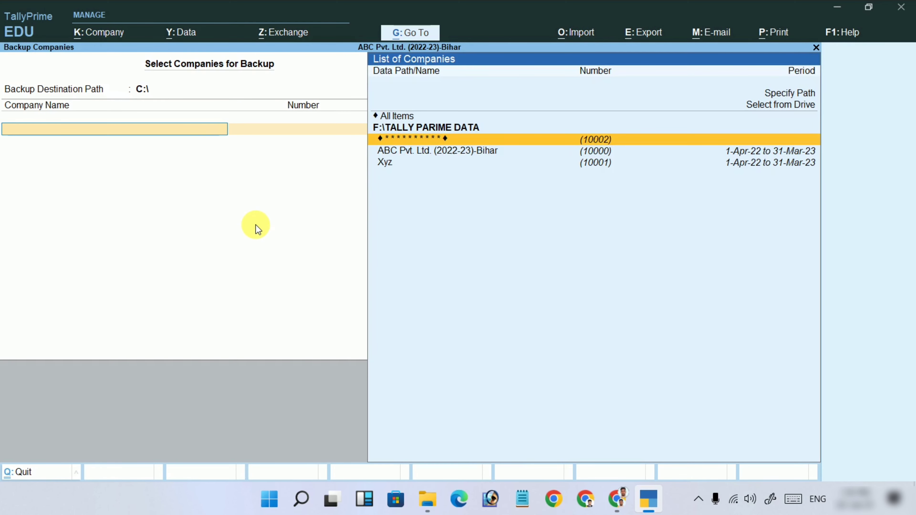
{"action": "key", "text": "Down"}
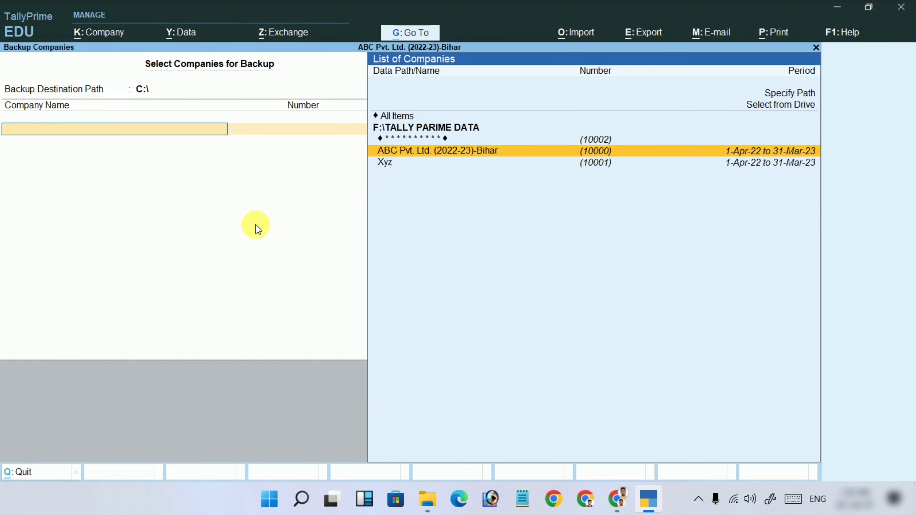
{"action": "key", "text": "Return"}
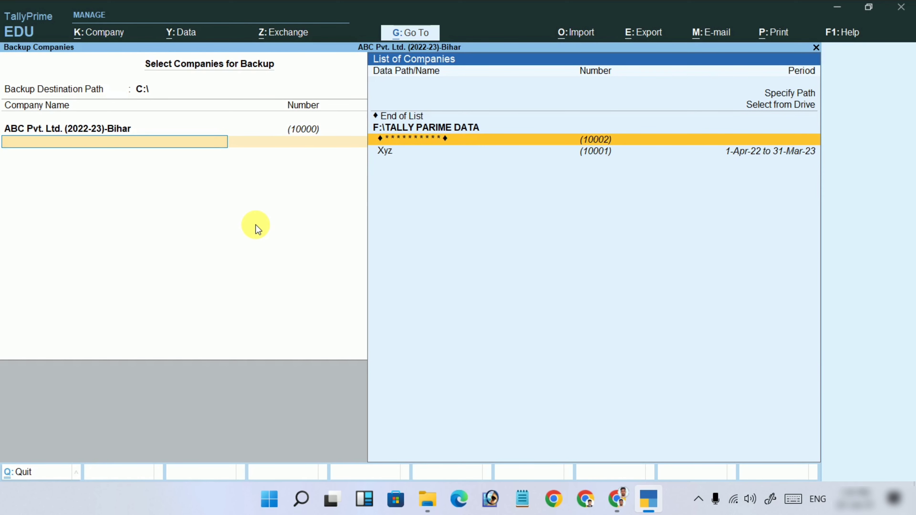
{"action": "key", "text": "Down"}
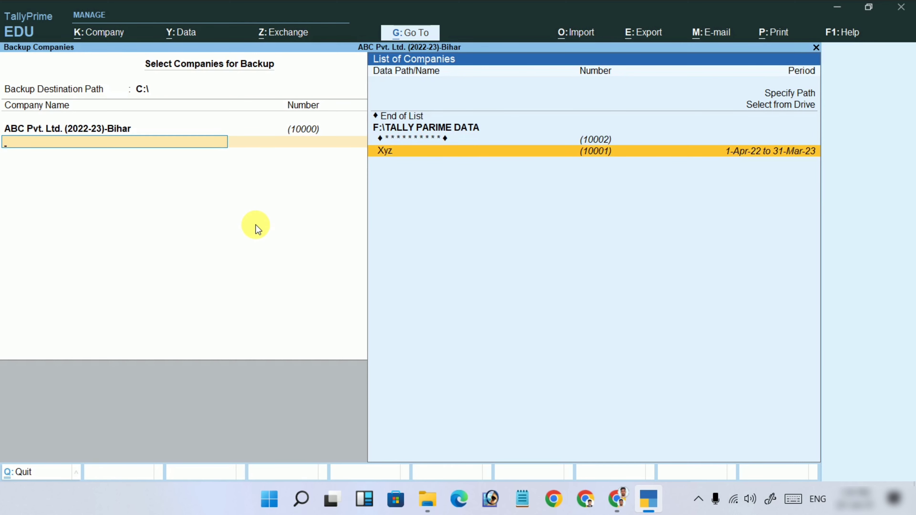
{"action": "key", "text": "Return"}
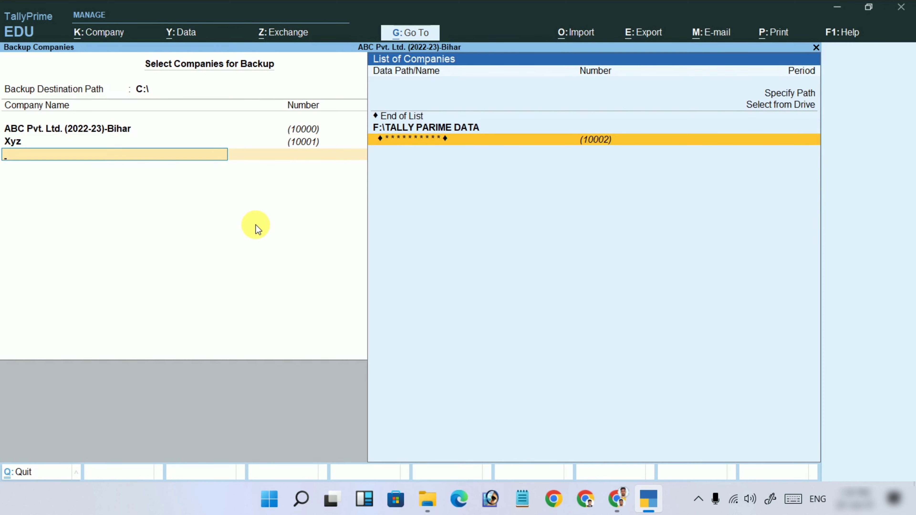
{"action": "key", "text": "Return"}
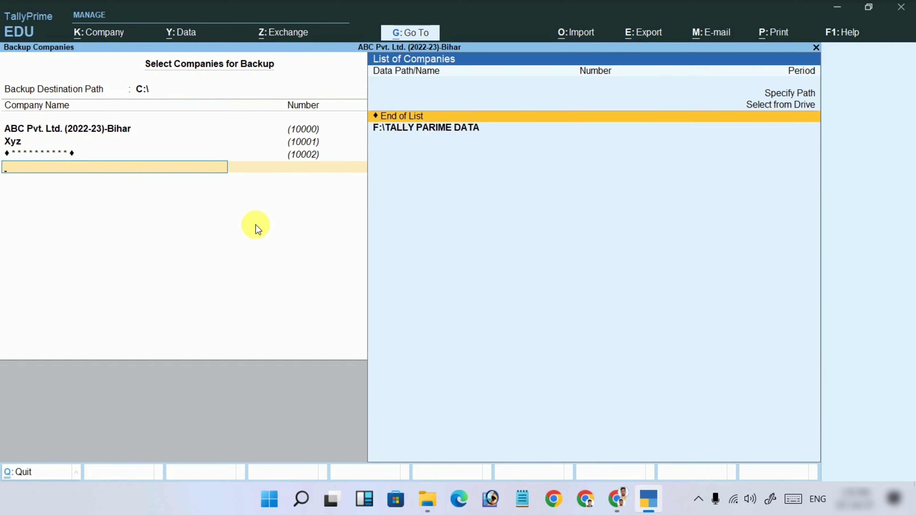
{"action": "key", "text": "Return"}
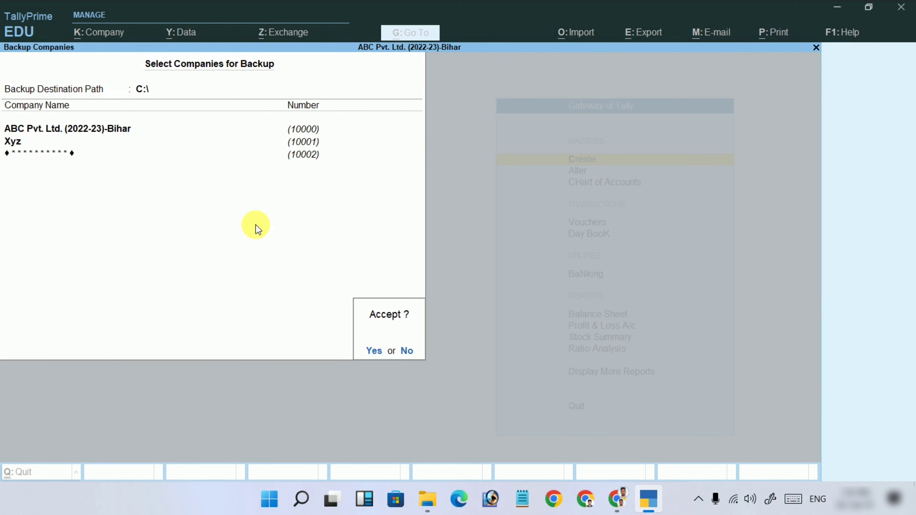
Accept the backup, enter company 10002's TallyVault password, and bring up Windows Run.
{"action": "key", "text": "Return"}
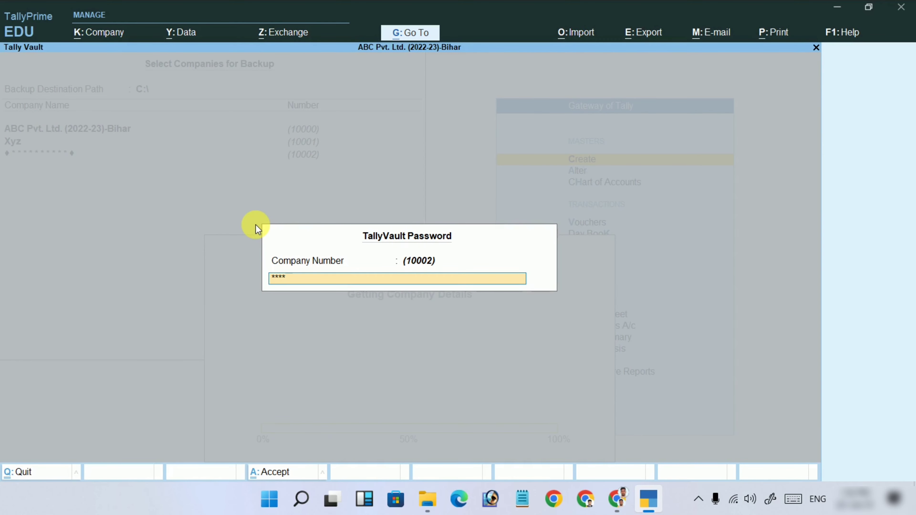
{"action": "key", "text": "Return"}
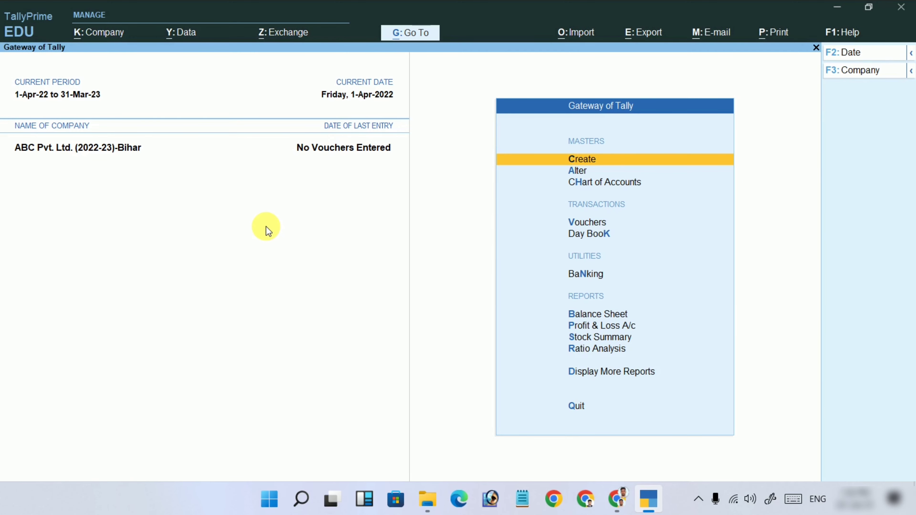
{"action": "key", "text": "super+r"}
Open C:\ and check the three TBK900_10000–10002 backup archives, then close File Explorer.
{"action": "type", "text": "c"}
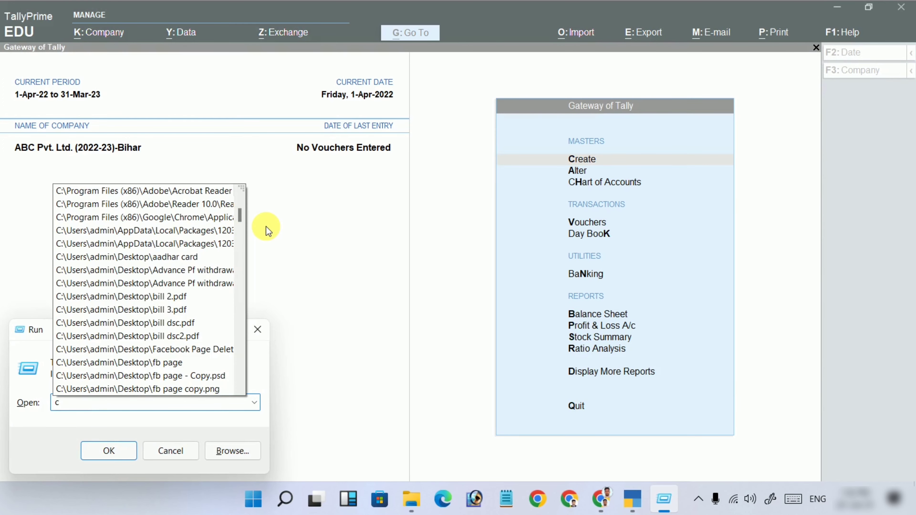
{"action": "type", "text": ":\\"}
{"action": "key", "text": "Return"}
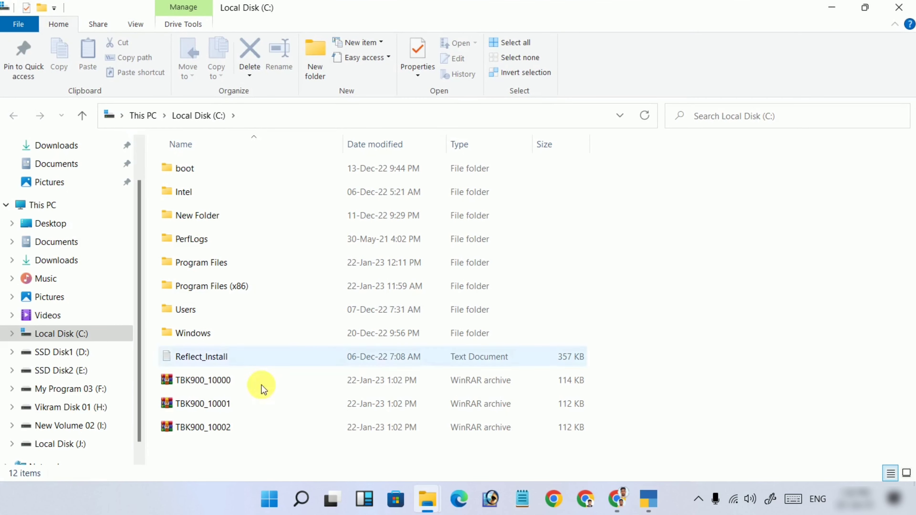
{"action": "left_click_drag", "start_coordinate": [205, 450], "coordinate": [204, 380]}
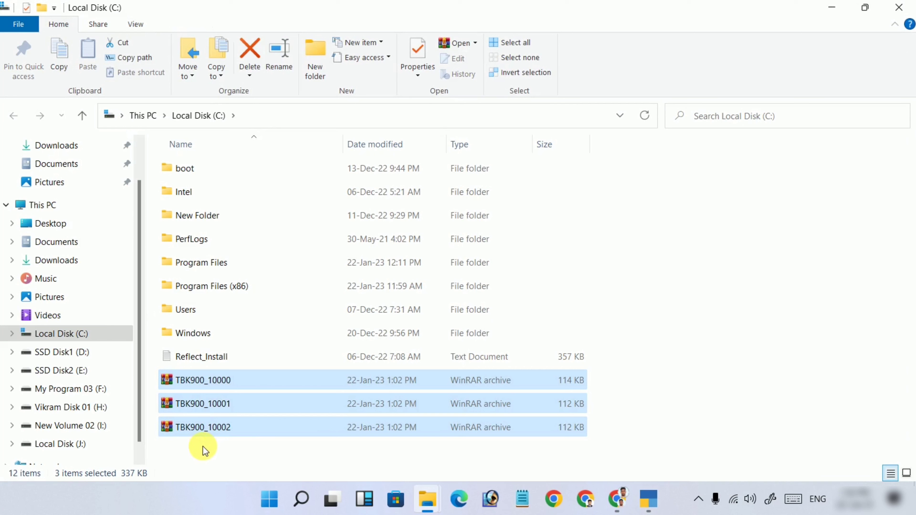
{"action": "left_click_drag", "start_coordinate": [199, 447], "coordinate": [202, 383]}
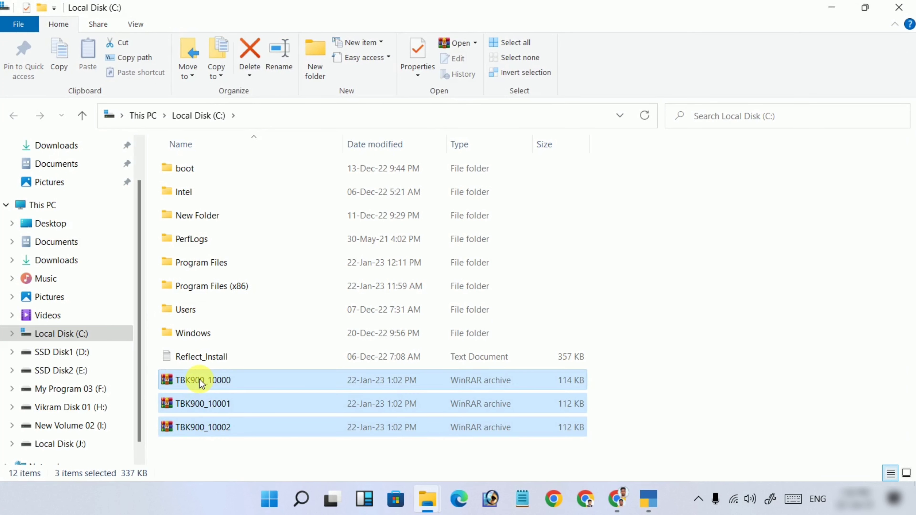
{"action": "left_click", "coordinate": [216, 447]}
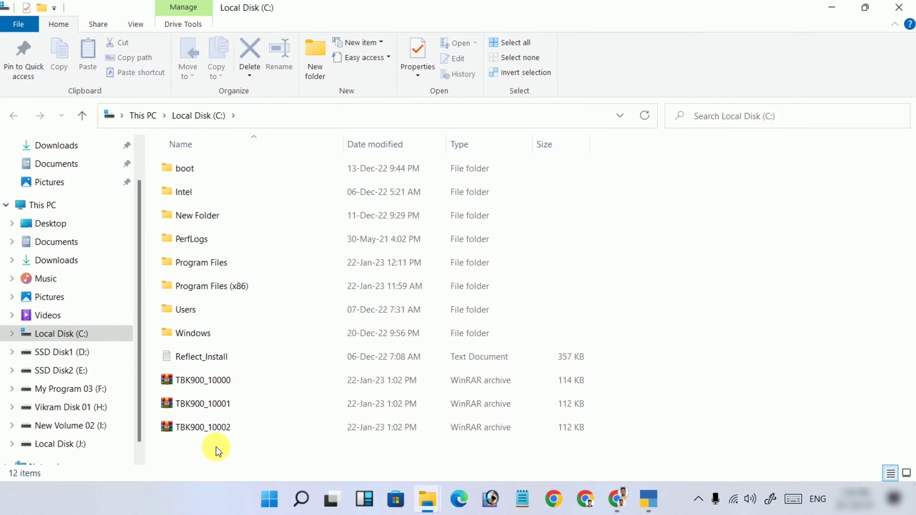
{"action": "left_click", "coordinate": [903, 6]}
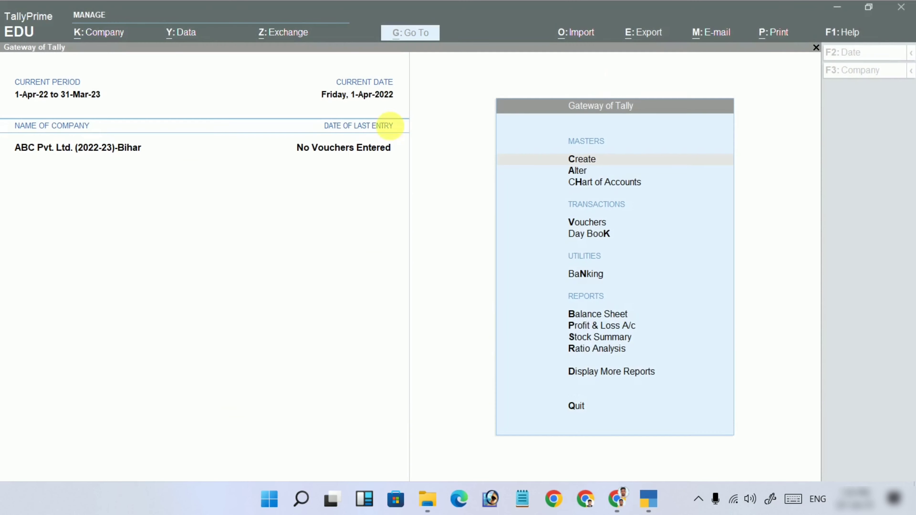
{"action": "left_click", "coordinate": [181, 33]}
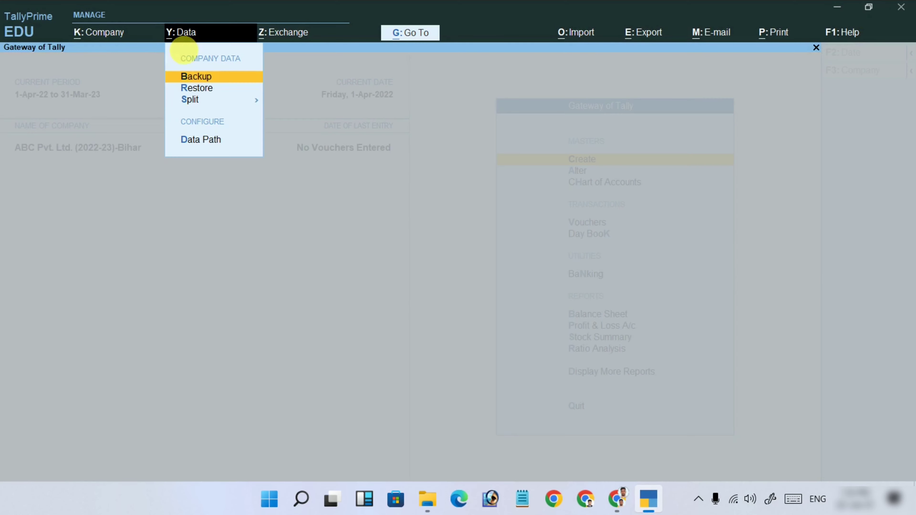
{"action": "left_click", "coordinate": [200, 90]}
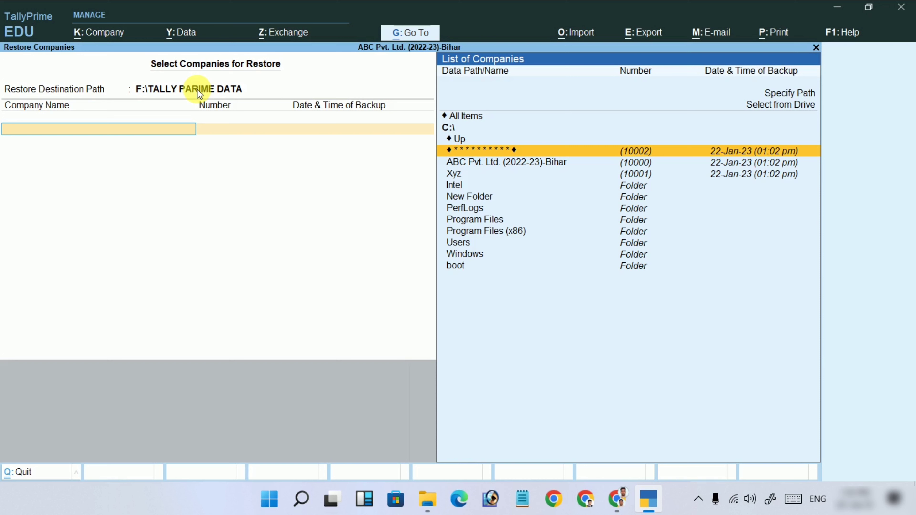
{"action": "key", "text": "Up"}
{"action": "key", "text": "Up"}
{"action": "key", "text": "Up"}
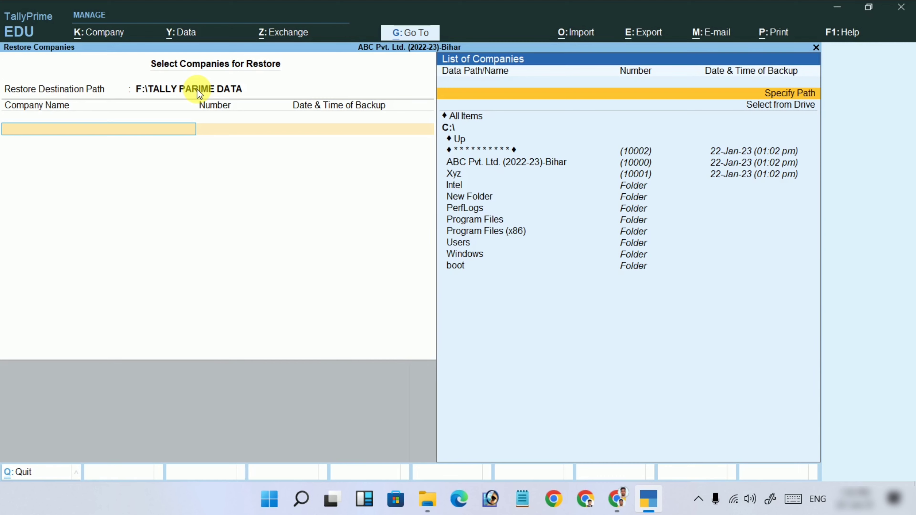
{"action": "key", "text": "Return"}
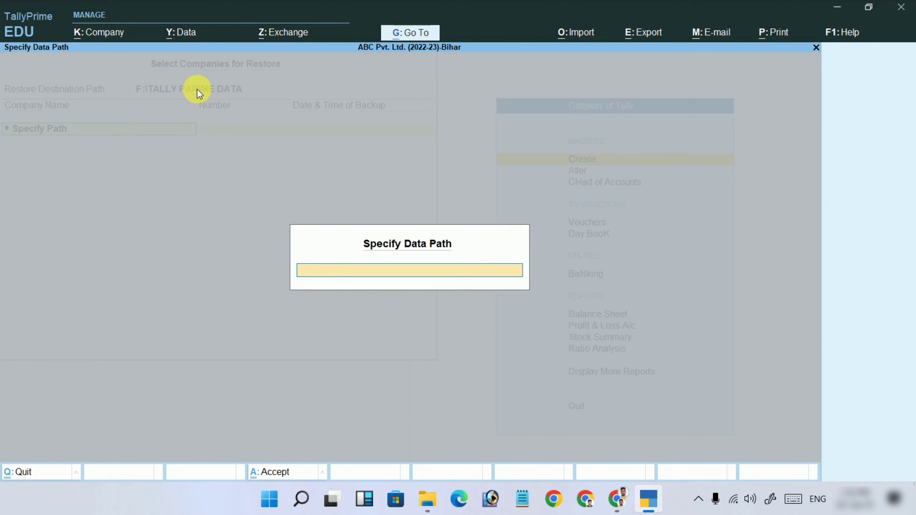
{"action": "key", "text": "Escape"}
{"action": "key", "text": "Up"}
{"action": "key", "text": "Up"}
{"action": "key", "text": "Up"}
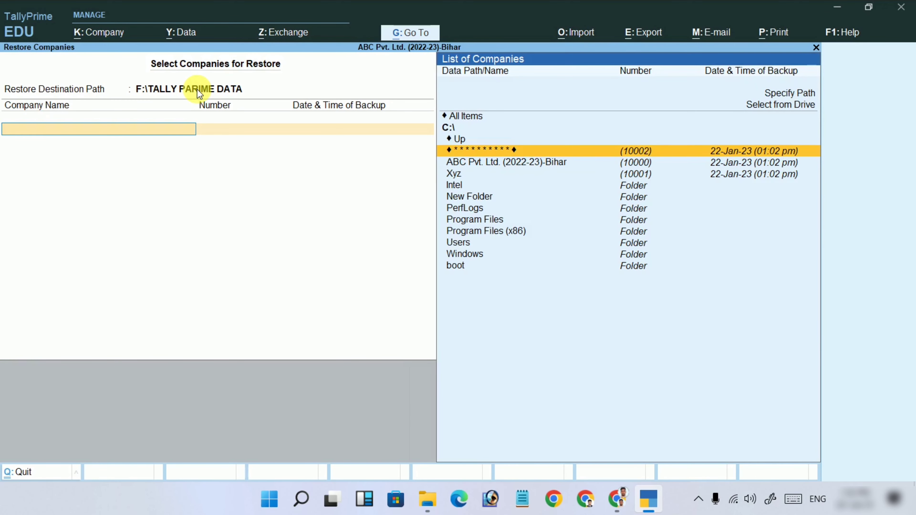
{"action": "key", "text": "Return"}
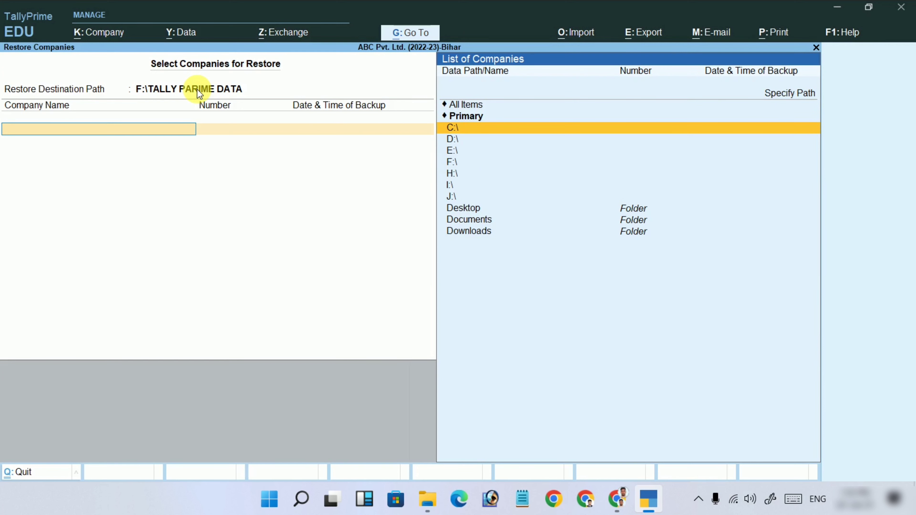
{"action": "key", "text": "Down"}
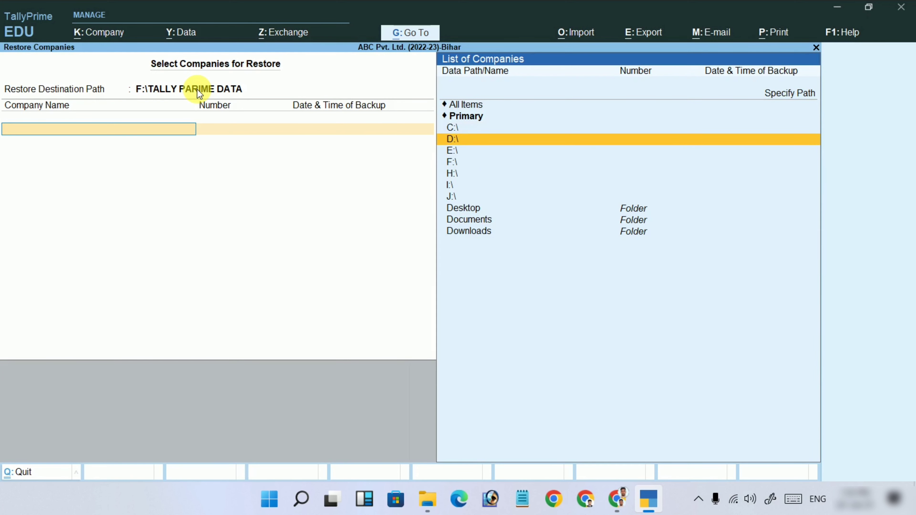
{"action": "key", "text": "Up"}
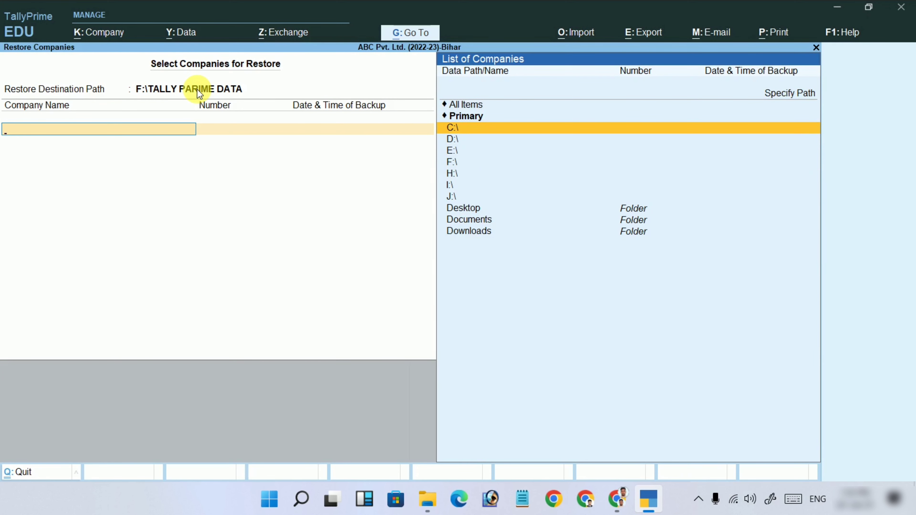
{"action": "key", "text": "Return"}
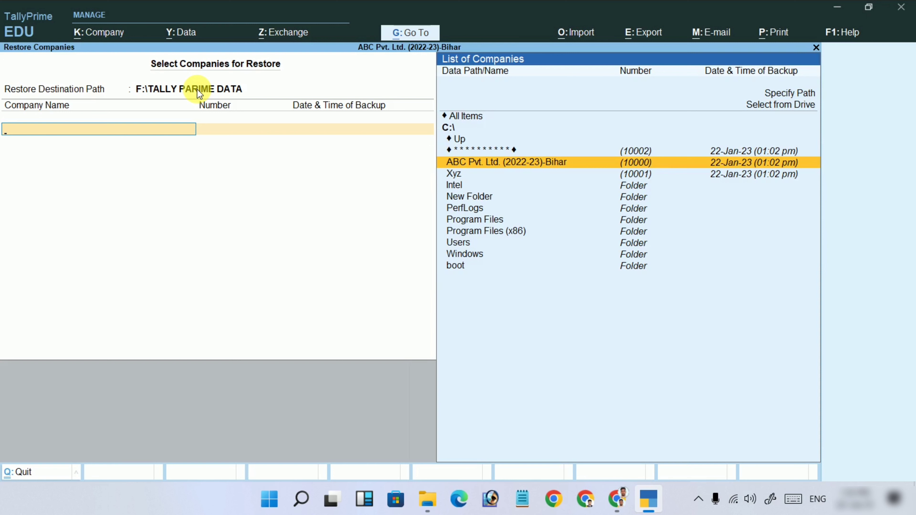
{"action": "key", "text": "Down"}
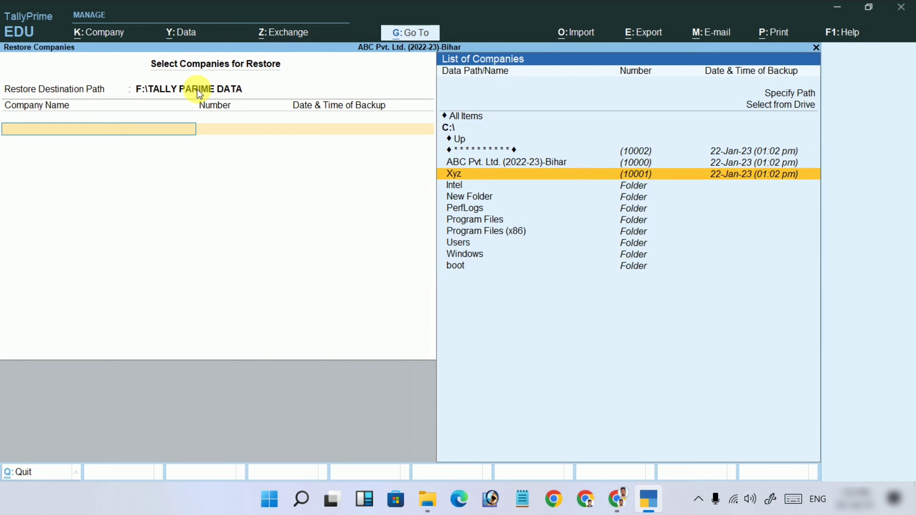
{"action": "key", "text": "Up"}
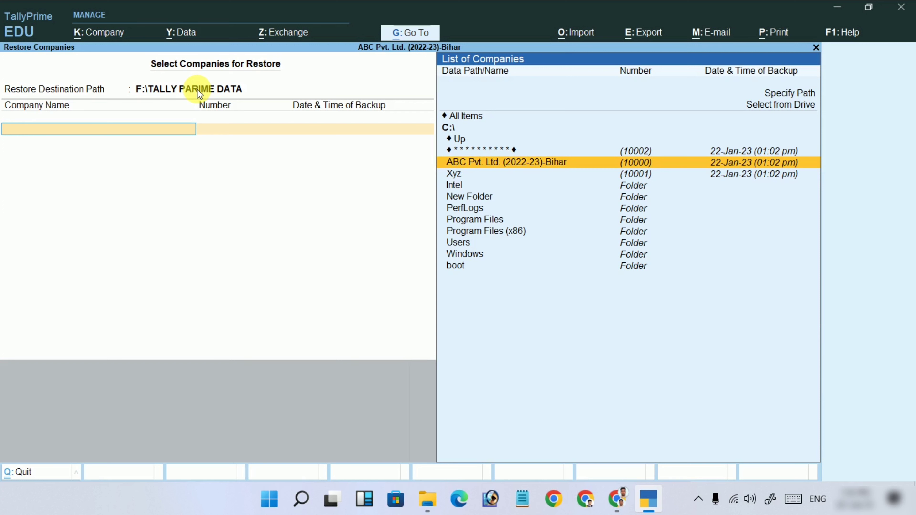
{"action": "key", "text": "Up"}
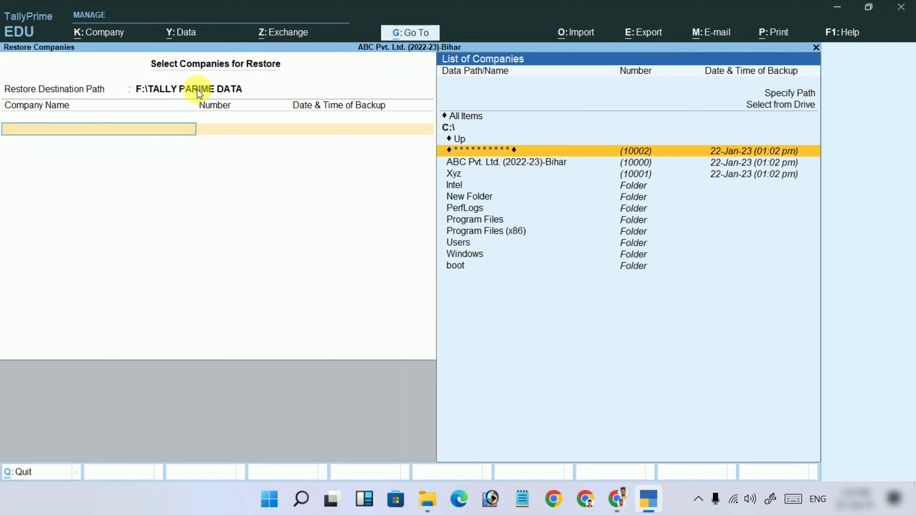
{"action": "key", "text": "Down"}
{"action": "key", "text": "Down"}
{"action": "key", "text": "Up"}
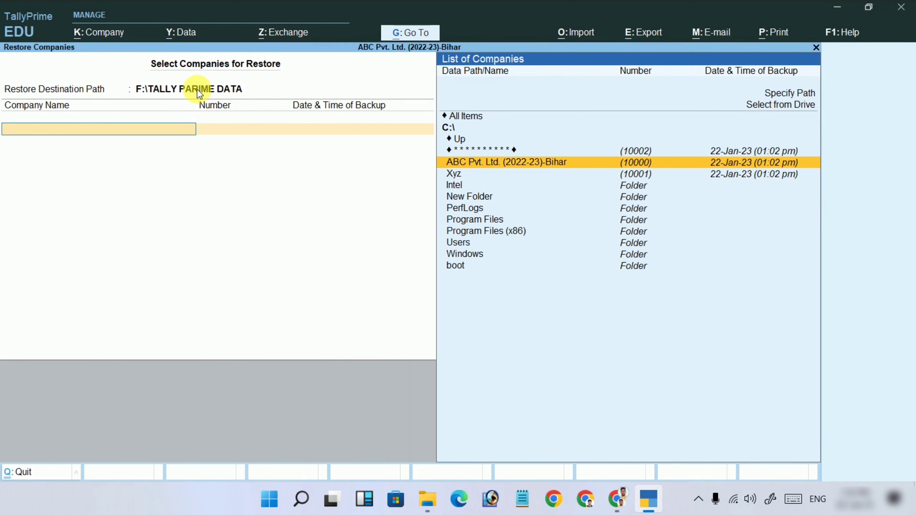
{"action": "key", "text": "Return"}
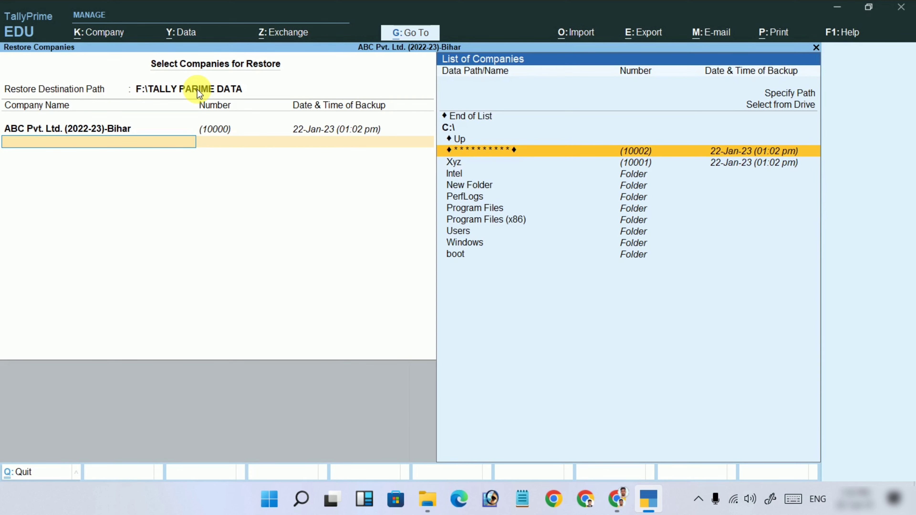
{"action": "key", "text": "Up"}
{"action": "key", "text": "Up"}
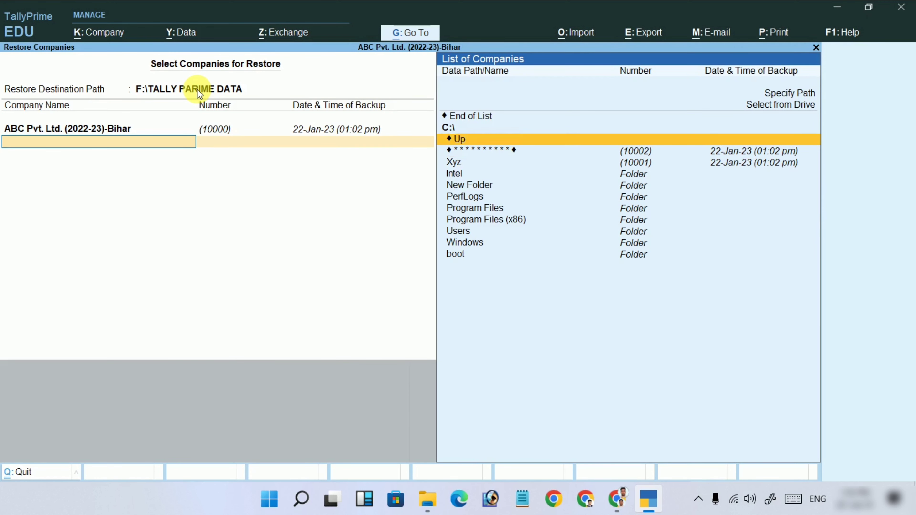
{"action": "key", "text": "Return"}
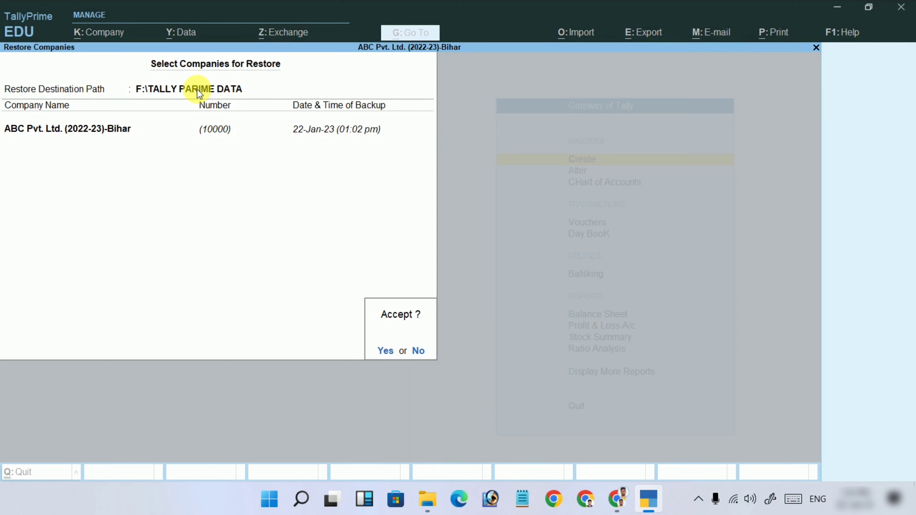
{"action": "key", "text": "Return"}
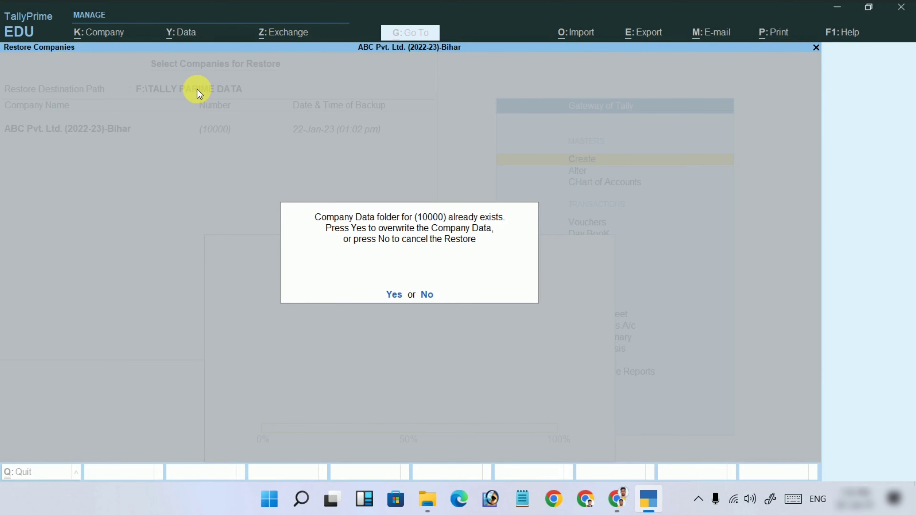
{"action": "key", "text": "n"}
{"action": "key", "text": "Return"}
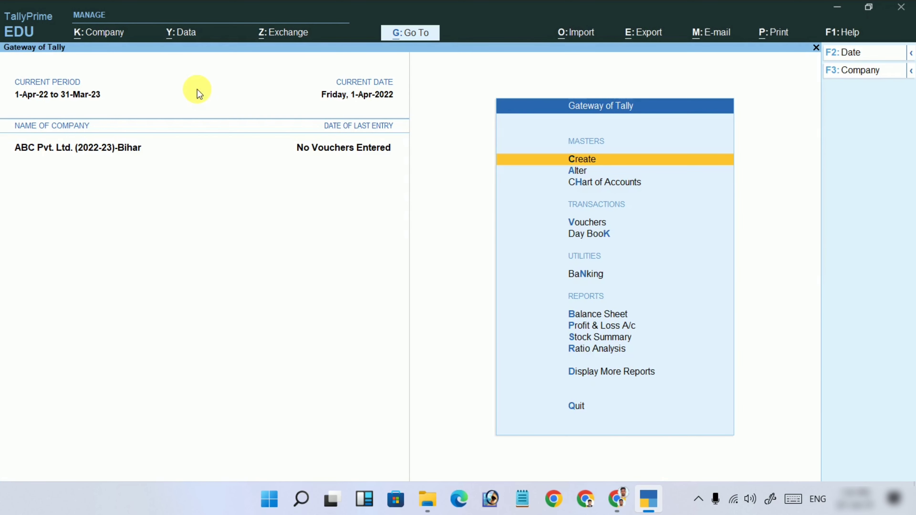
Stay on the Gateway and look through the Y: Data Split submenu options.
{"action": "key", "text": "Escape"}
{"action": "key", "text": "n"}
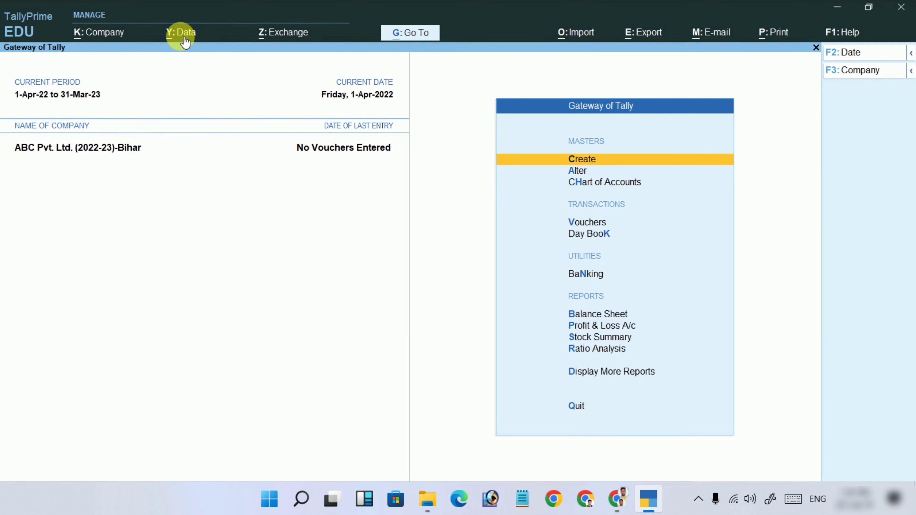
{"action": "left_click", "coordinate": [177, 33]}
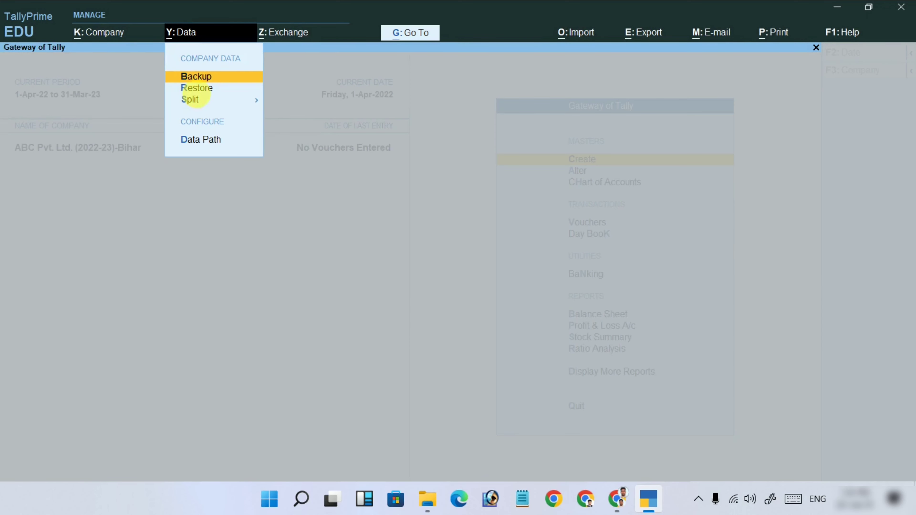
{"action": "left_click", "coordinate": [197, 100]}
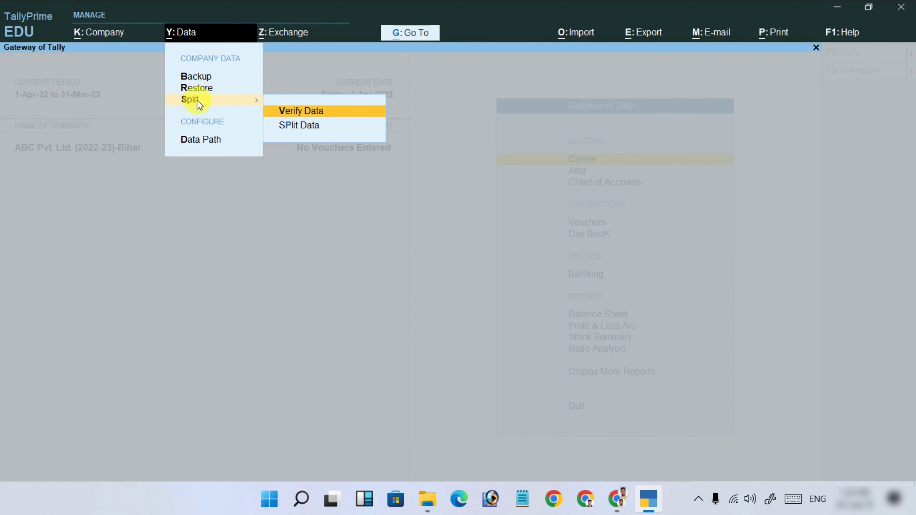
{"action": "key", "text": "Down"}
{"action": "key", "text": "Up"}
Verify ABC Pvt. Ltd. (2022-23)-Bihar's data and dismiss the 'No vouchers entered' error.
{"action": "key", "text": "Return"}
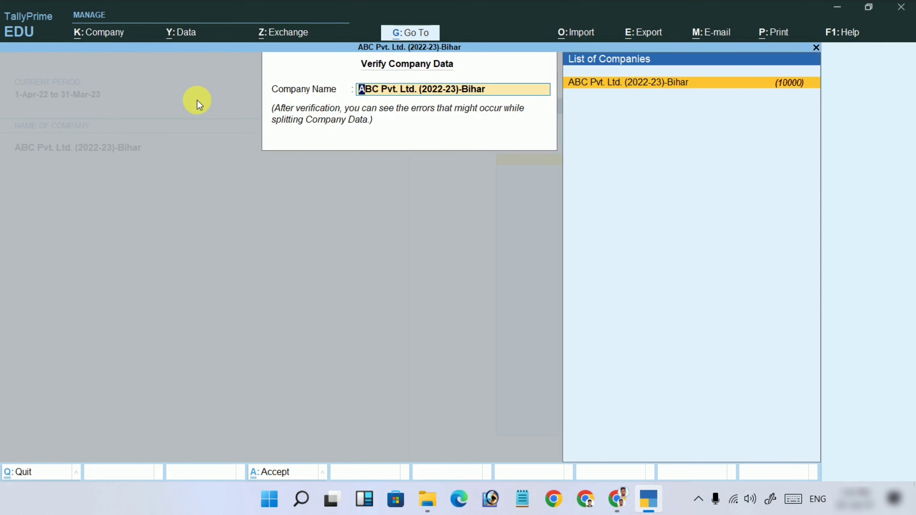
{"action": "key", "text": "Return"}
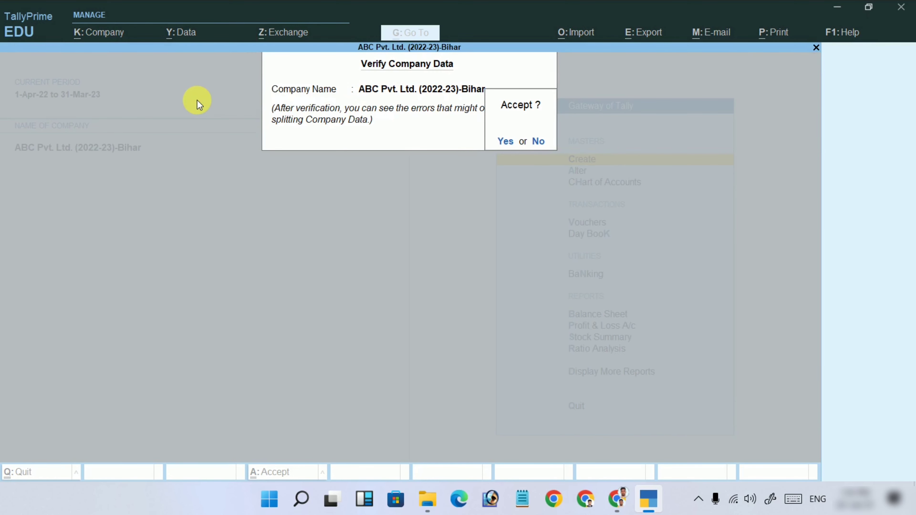
{"action": "key", "text": "Return"}
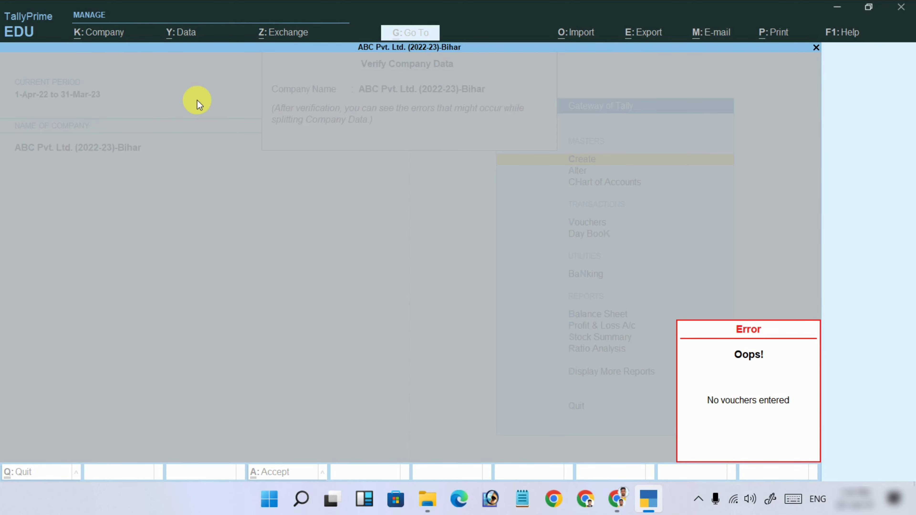
{"action": "left_click", "coordinate": [198, 101]}
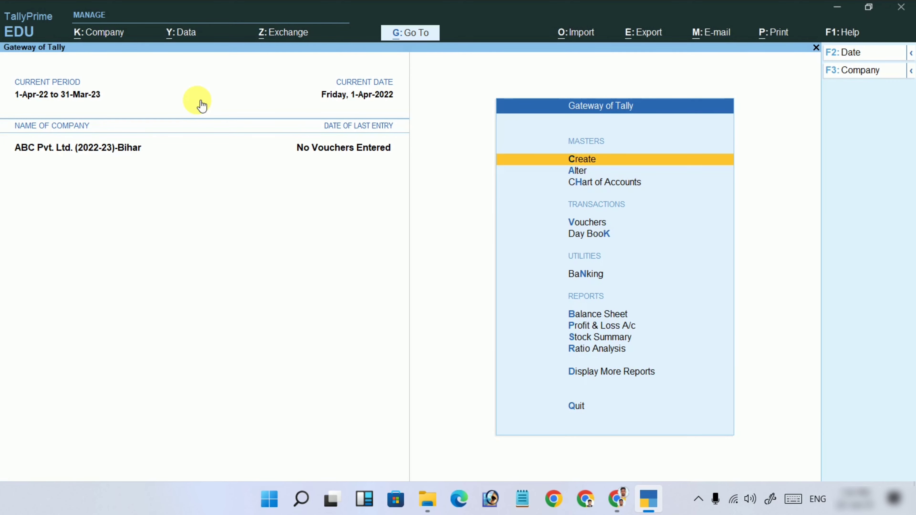
{"action": "left_click", "coordinate": [187, 34]}
{"action": "key", "text": "Down"}
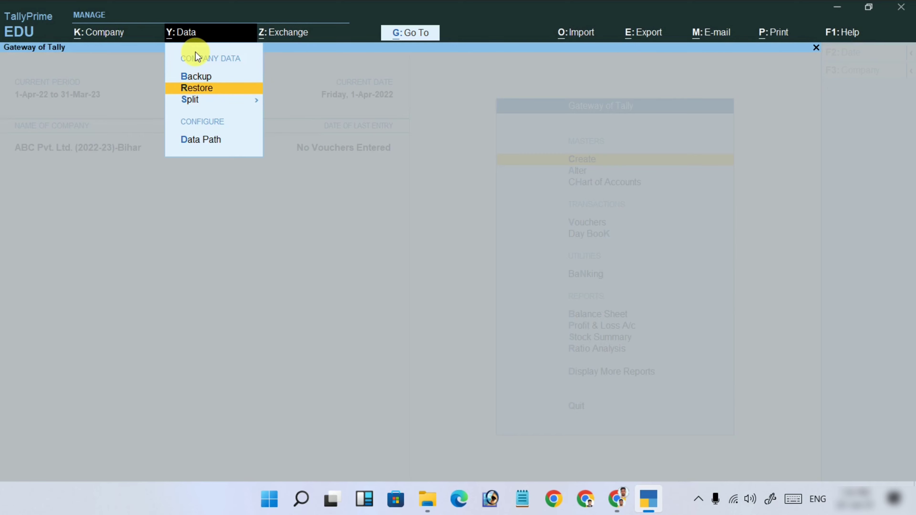
{"action": "key", "text": "Down"}
{"action": "key", "text": "Return"}
{"action": "key", "text": "Down"}
{"action": "key", "text": "Return"}
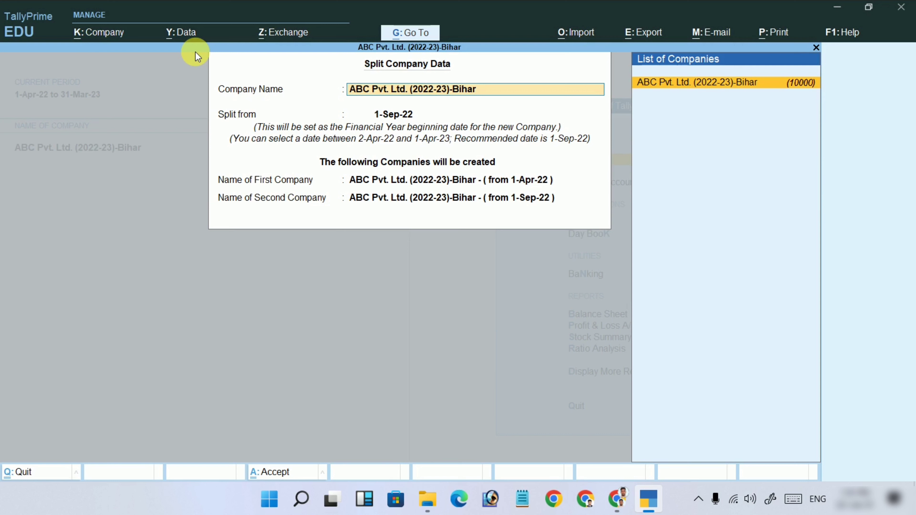
{"action": "key", "text": "Return"}
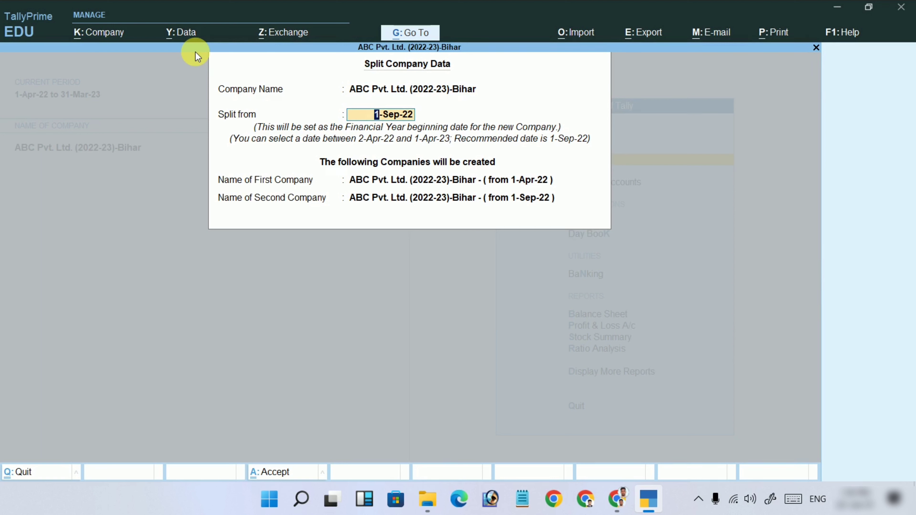
{"action": "key", "text": "Return"}
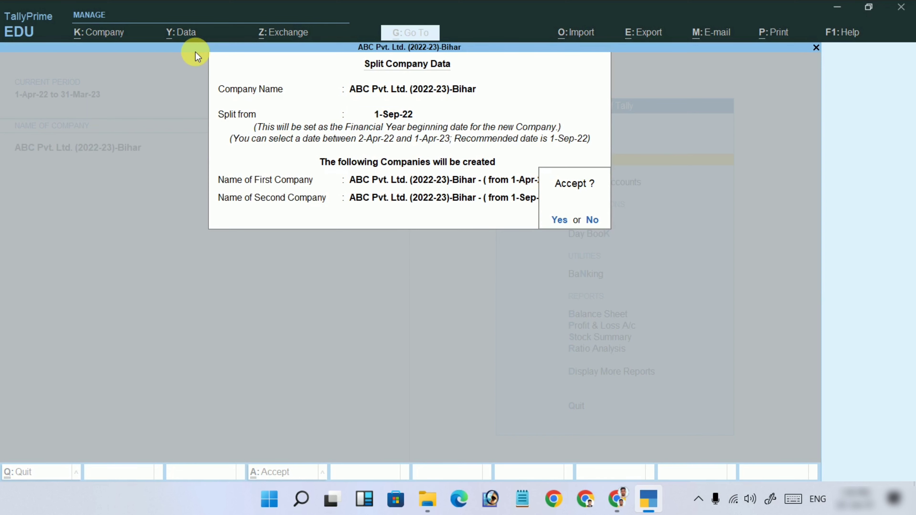
{"action": "key", "text": "Escape"}
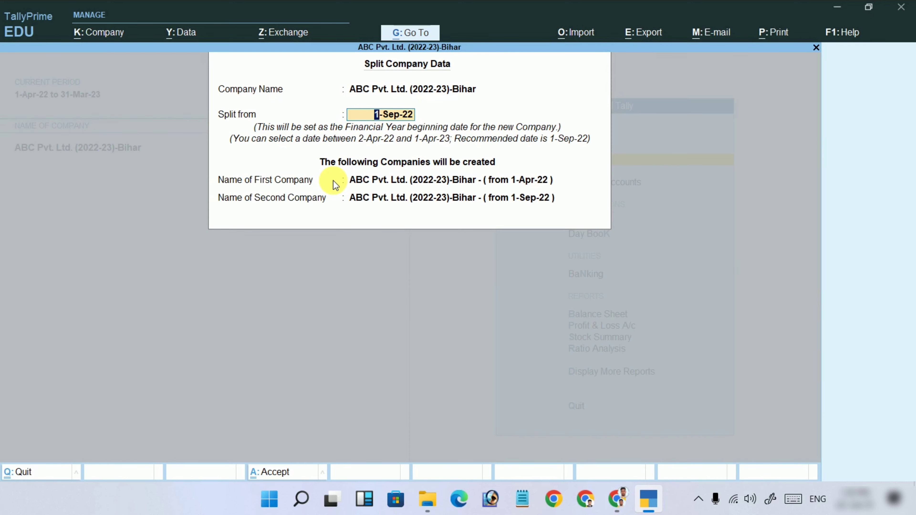
{"action": "key", "text": "BackSpace"}
{"action": "key", "text": "Escape"}
{"action": "key", "text": "y"}
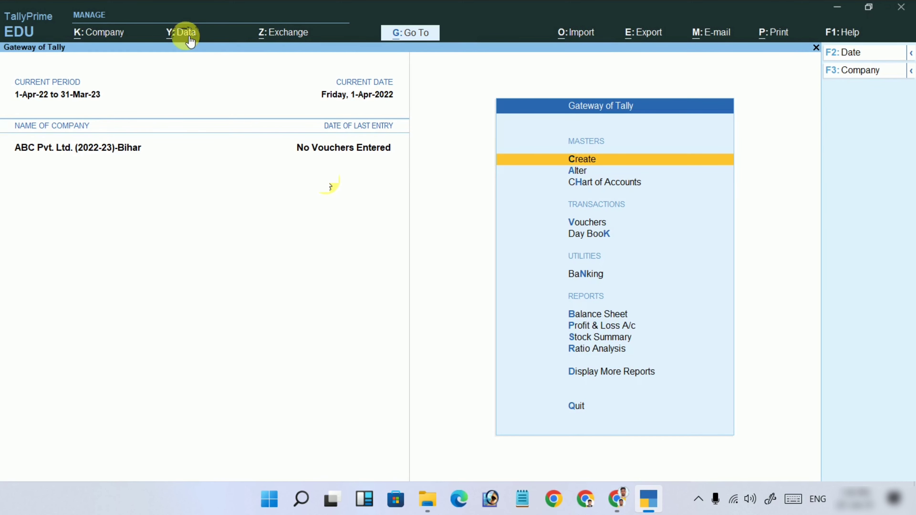
Open Data Path configuration and leave the Company Data Path F:\TALLY PARIME DATA unchanged.
{"action": "left_click", "coordinate": [182, 33]}
{"action": "key", "text": "Down"}
{"action": "key", "text": "Down"}
{"action": "key", "text": "Down"}
{"action": "key", "text": "Down"}
{"action": "key", "text": "Down"}
{"action": "key", "text": "Down"}
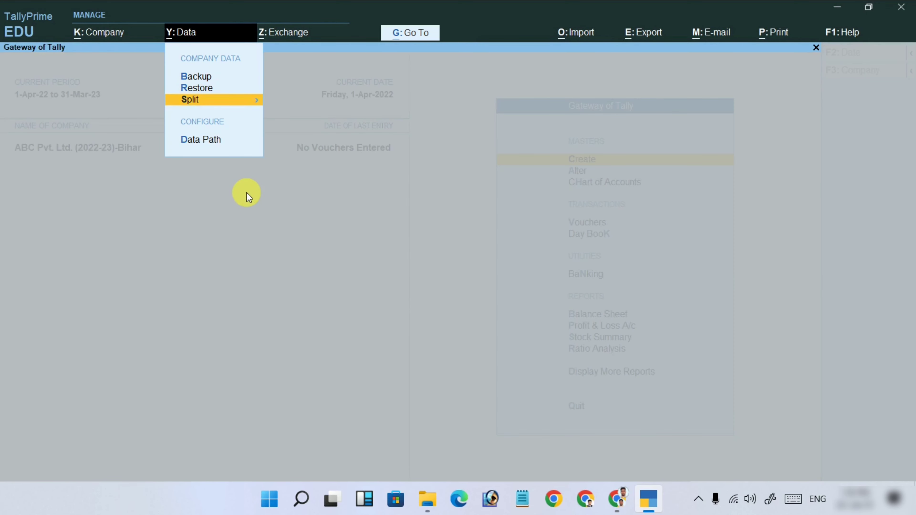
{"action": "key", "text": "Down"}
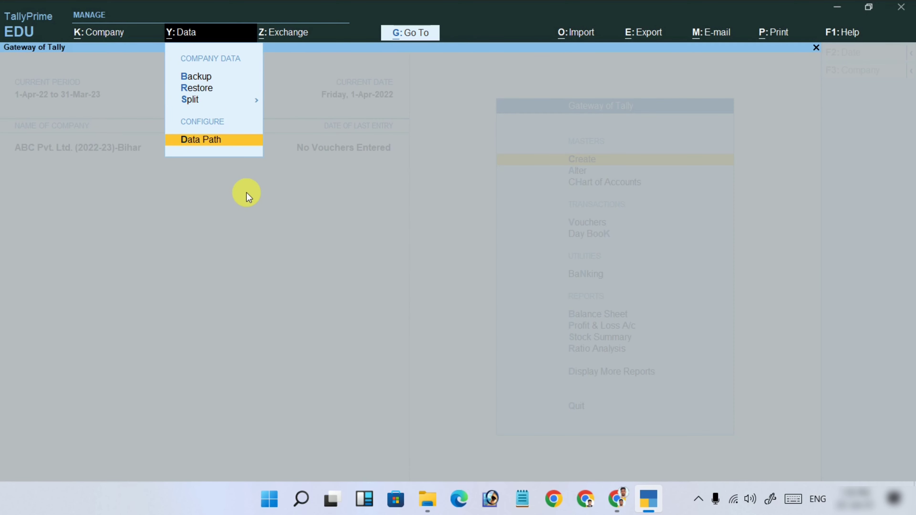
{"action": "key", "text": "Return"}
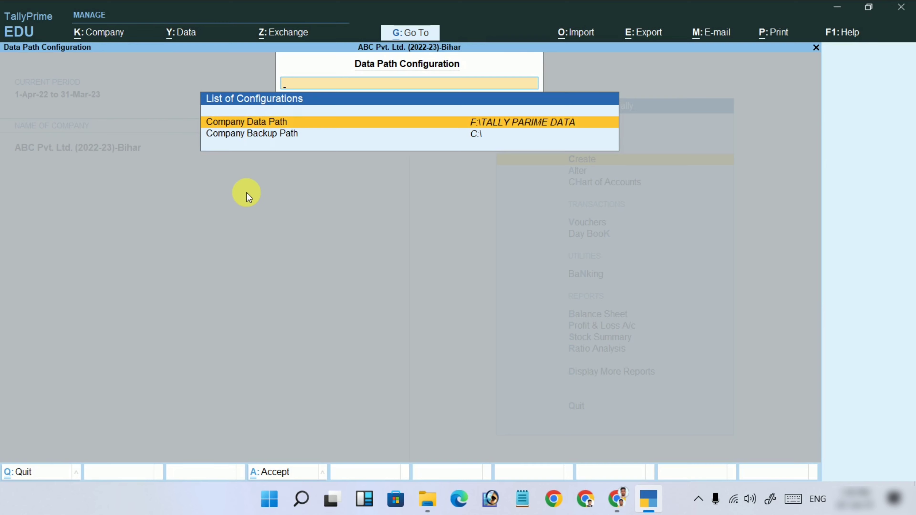
{"action": "key", "text": "Down"}
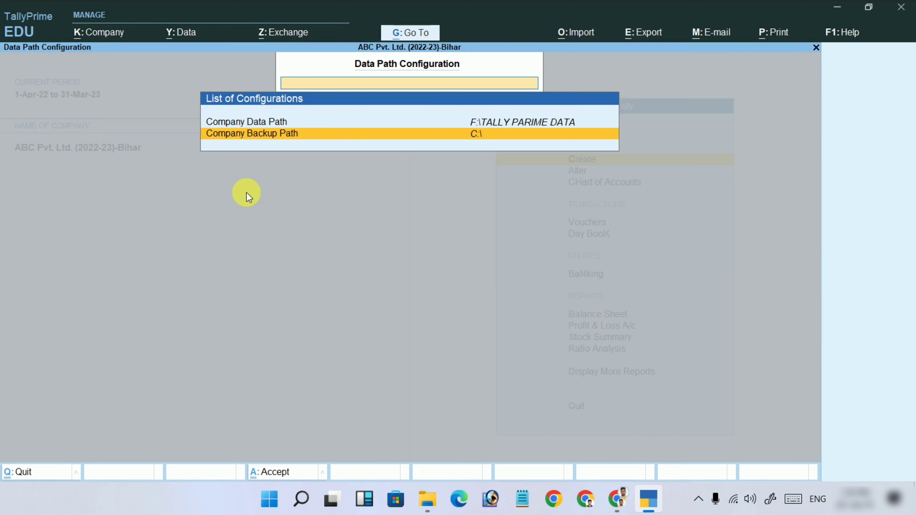
{"action": "key", "text": "Up"}
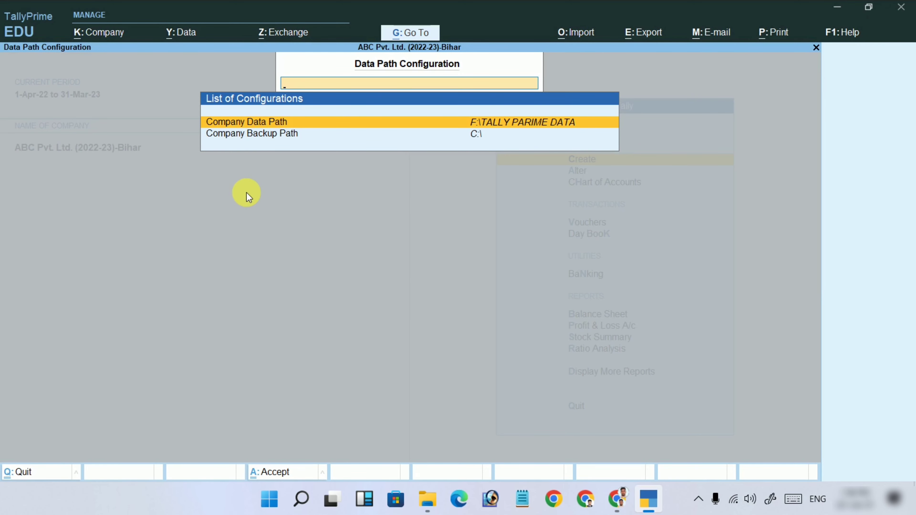
{"action": "key", "text": "Return"}
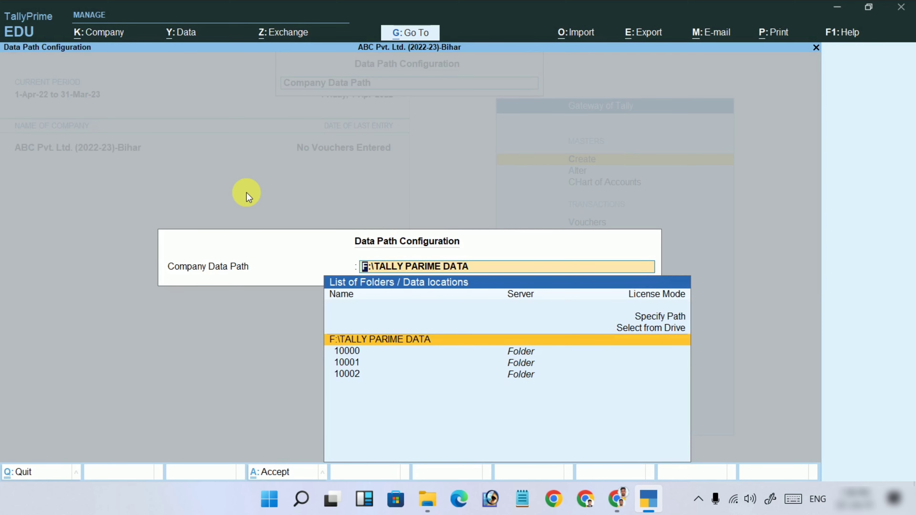
{"action": "key", "text": "Return"}
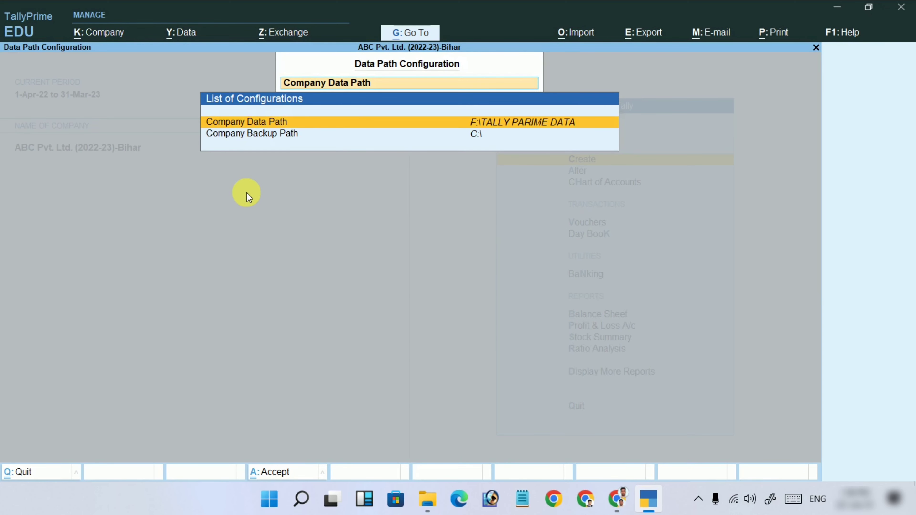
Open the Company Backup Path entry, currently C:\, for editing.
{"action": "key", "text": "Down"}
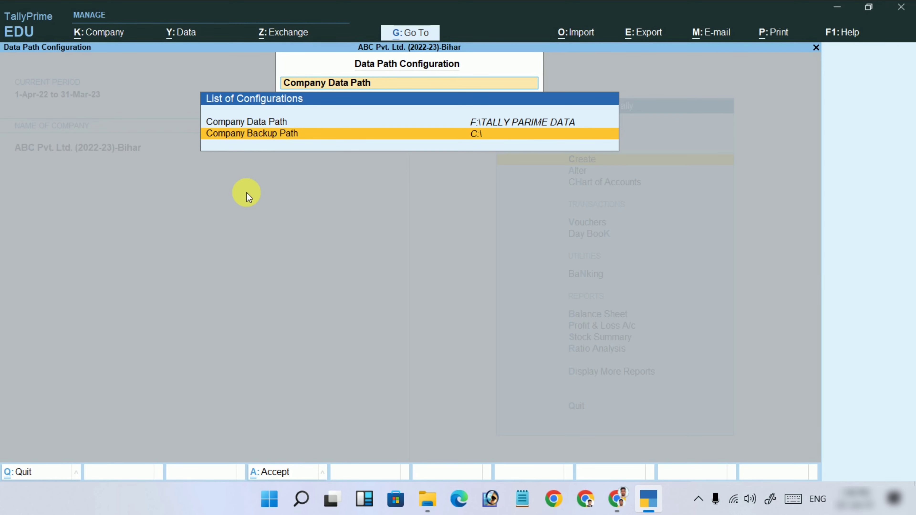
{"action": "key", "text": "Return"}
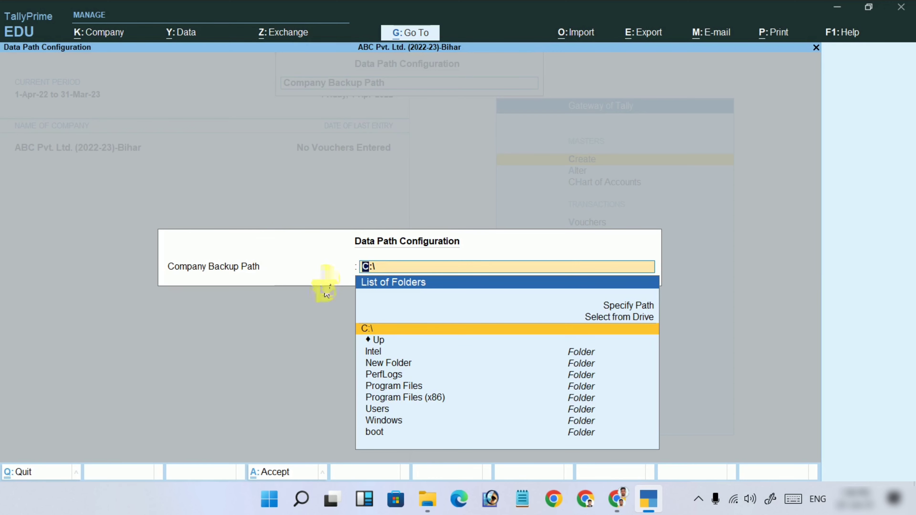
{"action": "mouse_move", "coordinate": [428, 503]}
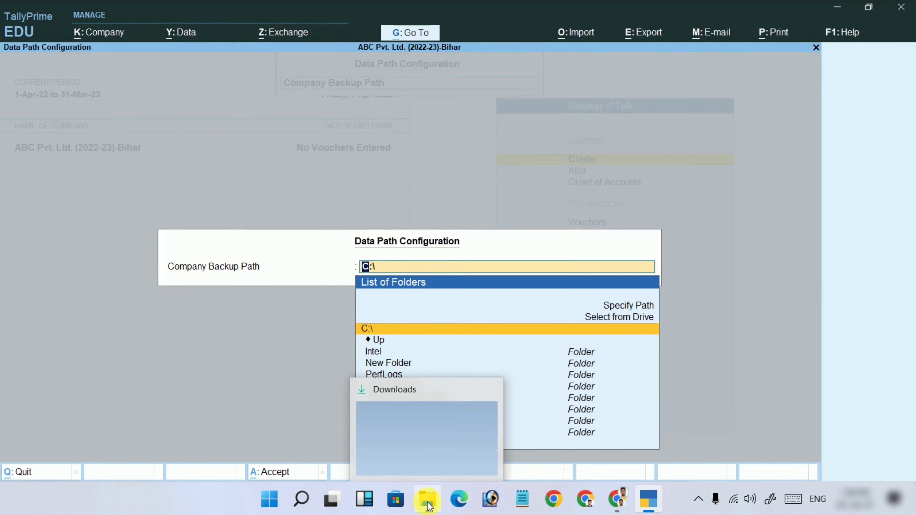
Create a folder named beckup on drive F:, open it and show its path F:\beckup.
{"action": "left_click", "coordinate": [428, 504]}
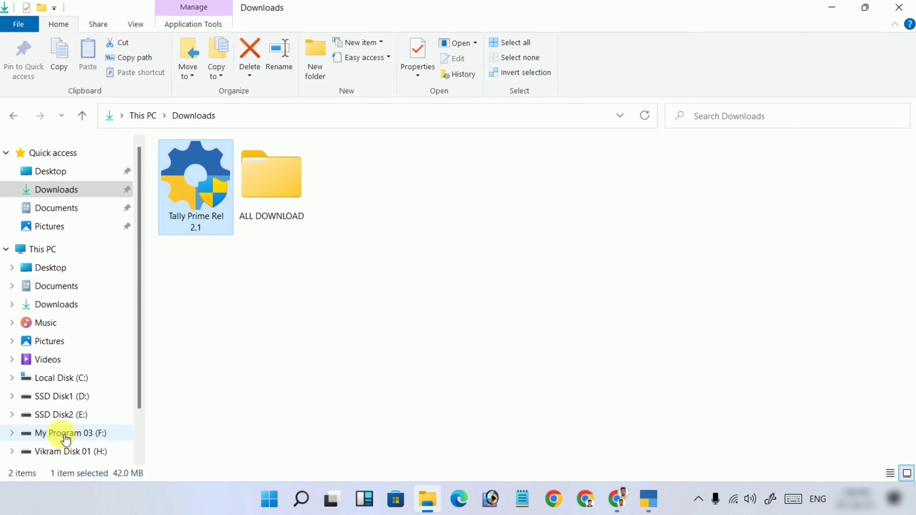
{"action": "left_click", "coordinate": [59, 434]}
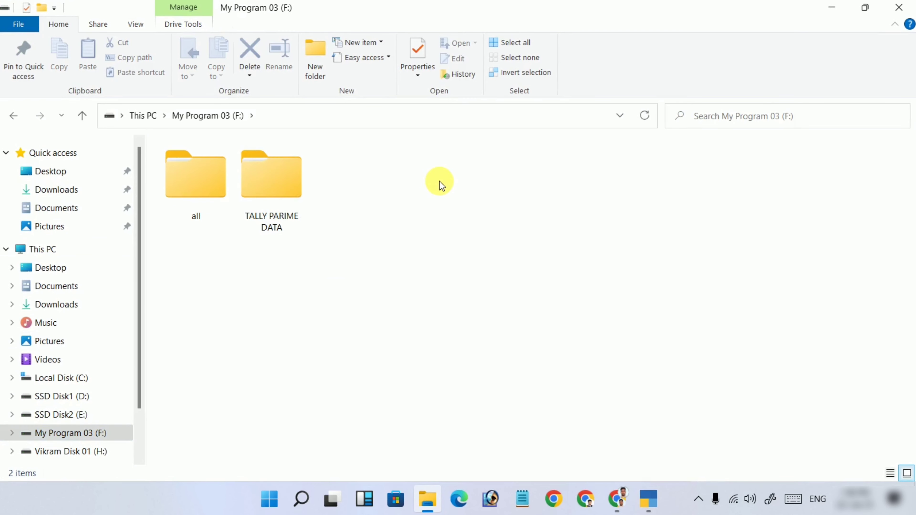
{"action": "key", "text": "ctrl+shift+n"}
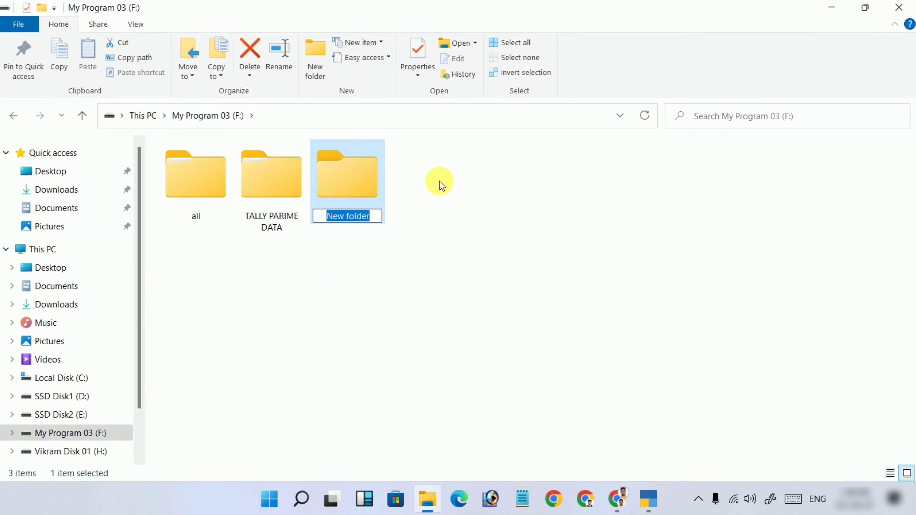
{"action": "type", "text": "b"}
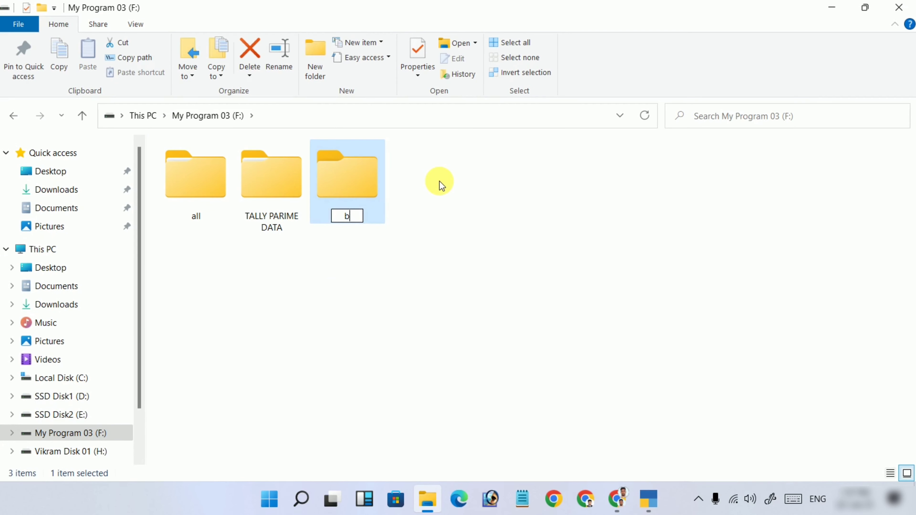
{"action": "type", "text": "eckup"}
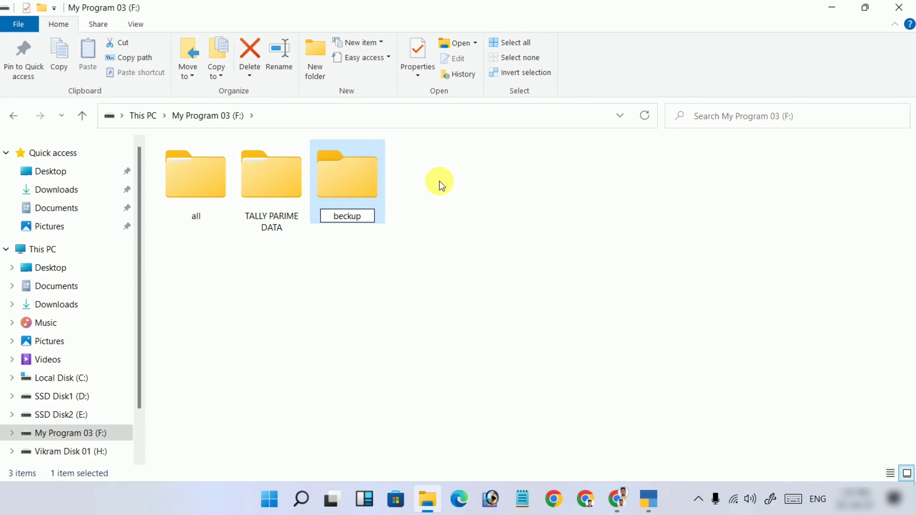
{"action": "key", "text": "Return"}
{"action": "left_click", "coordinate": [441, 185]}
{"action": "double_click", "coordinate": [366, 187]}
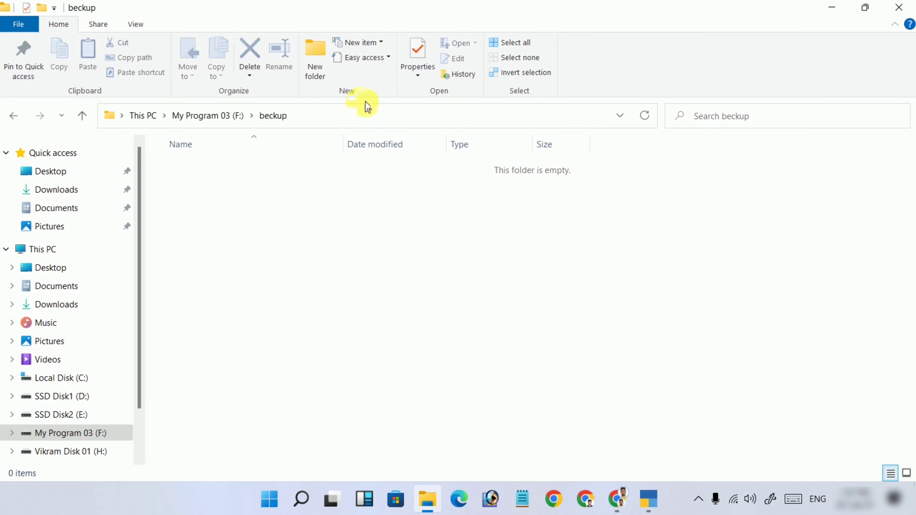
{"action": "left_click", "coordinate": [380, 116]}
{"action": "key", "text": "ctrl+c"}
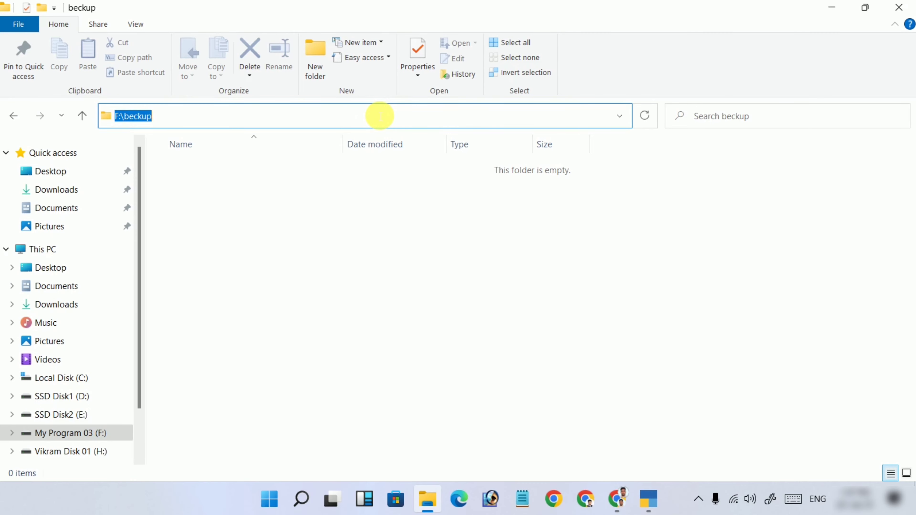
{"action": "left_click", "coordinate": [388, 301]}
Paste F:\beckup as the Company Backup Path and save the configuration.
{"action": "left_click", "coordinate": [899, 7]}
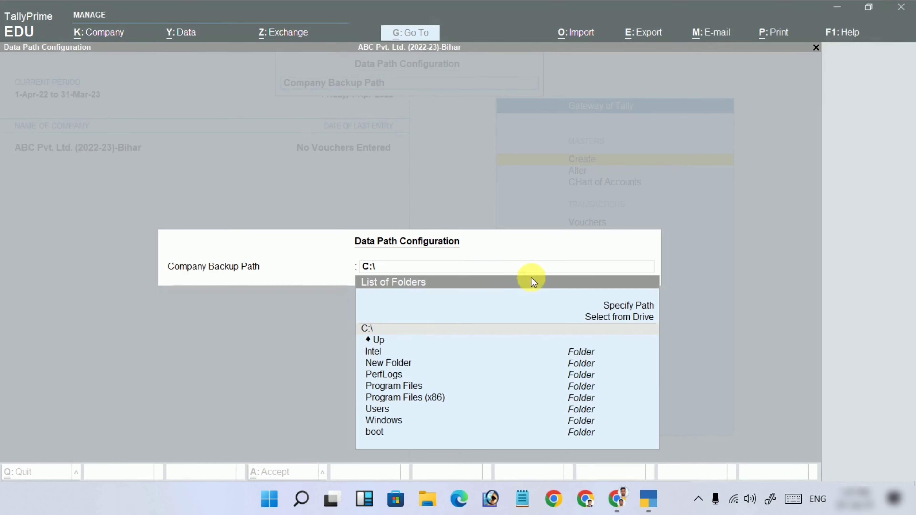
{"action": "left_click", "coordinate": [313, 258]}
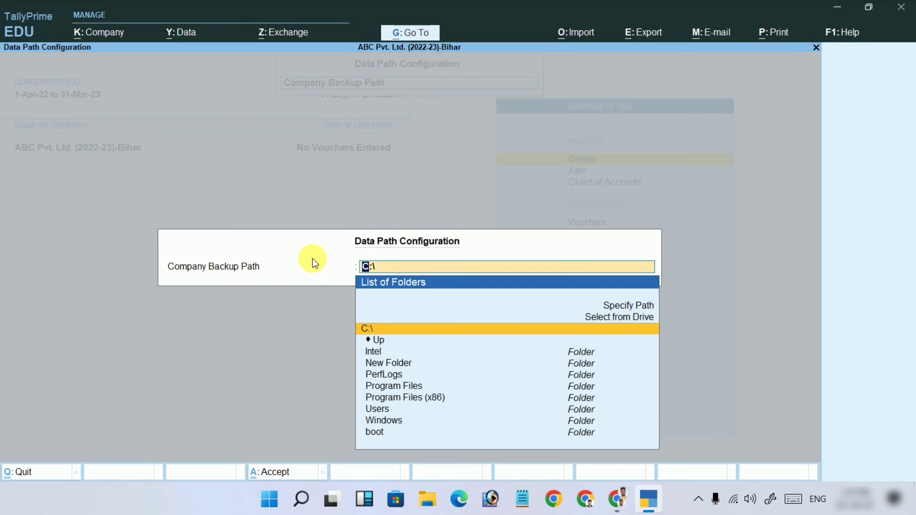
{"action": "key", "text": "ctrl+v"}
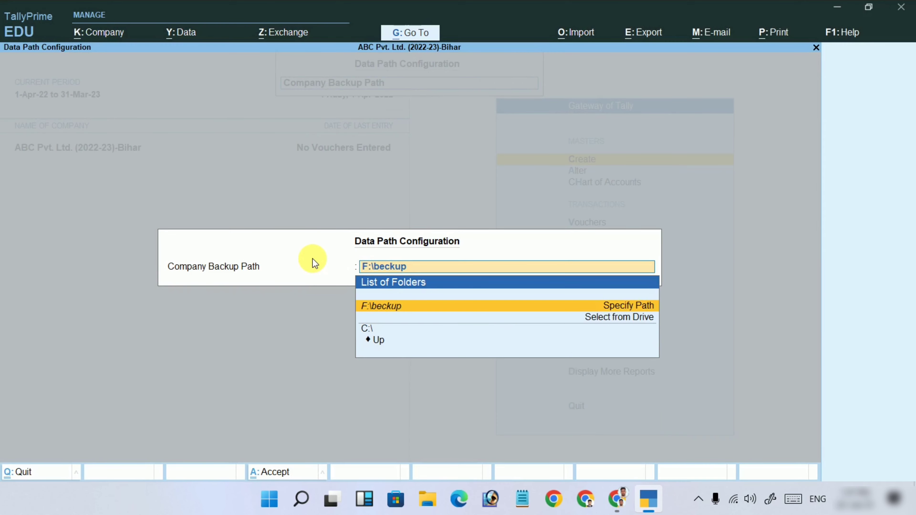
{"action": "key", "text": "Return"}
{"action": "key", "text": "Return"}
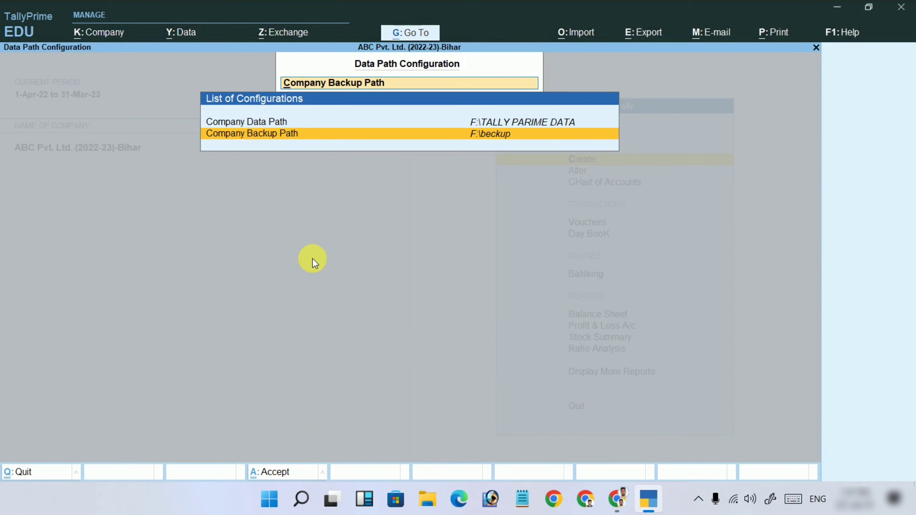
{"action": "key", "text": "Escape"}
{"action": "key", "text": "Escape"}
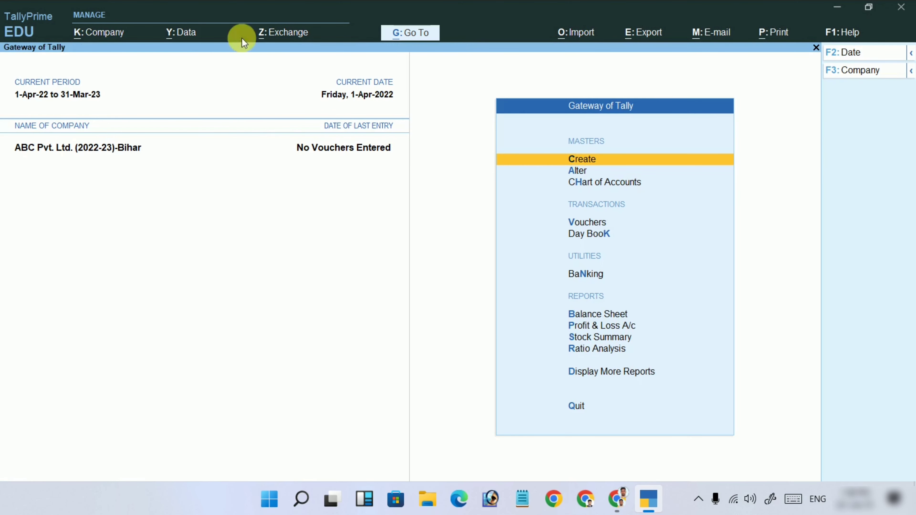
Look through the Data and Exchange menus, closing each afterwards.
{"action": "left_click", "coordinate": [182, 33]}
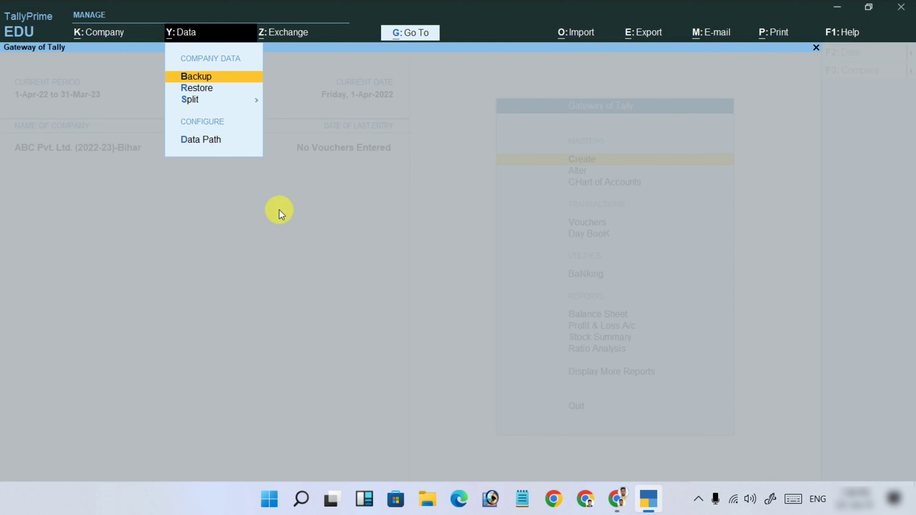
{"action": "left_click", "coordinate": [280, 212]}
{"action": "left_click", "coordinate": [291, 35]}
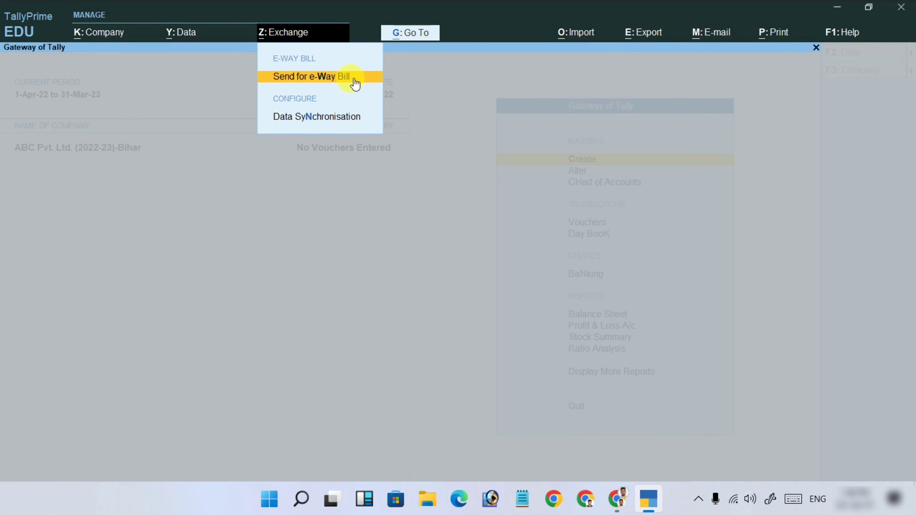
{"action": "left_click", "coordinate": [445, 184]}
Browse the Import, Export, E-mail, Print and Help menus, then bring up the Import choices.
{"action": "left_click", "coordinate": [587, 34]}
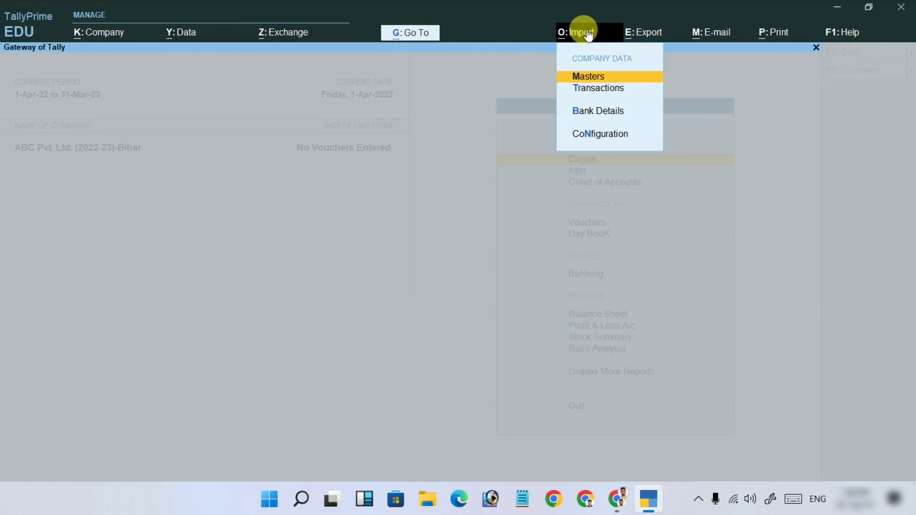
{"action": "left_click", "coordinate": [663, 31]}
{"action": "left_click", "coordinate": [726, 34]}
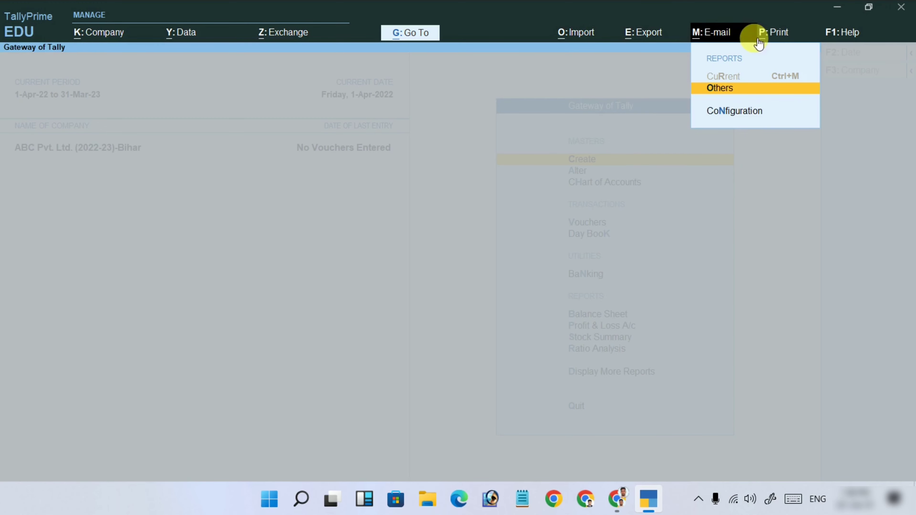
{"action": "left_click", "coordinate": [776, 32]}
{"action": "left_click", "coordinate": [854, 31]}
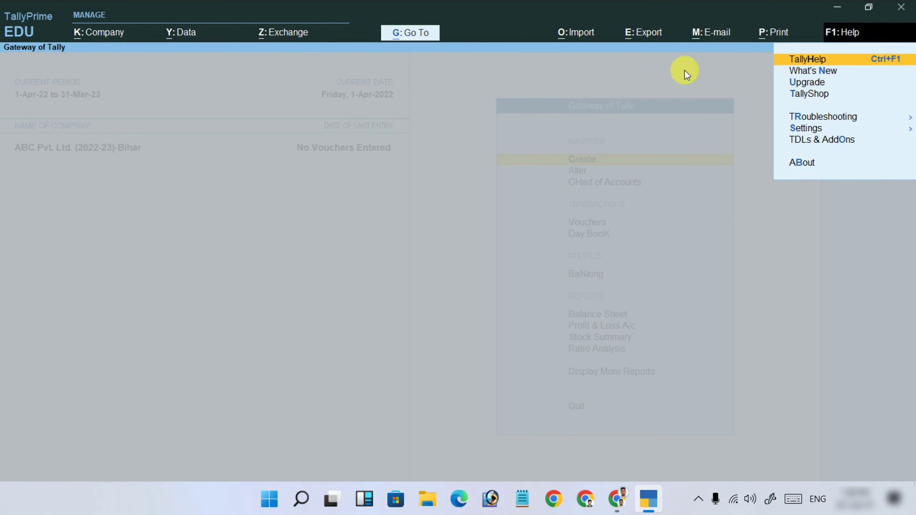
{"action": "left_click", "coordinate": [530, 58]}
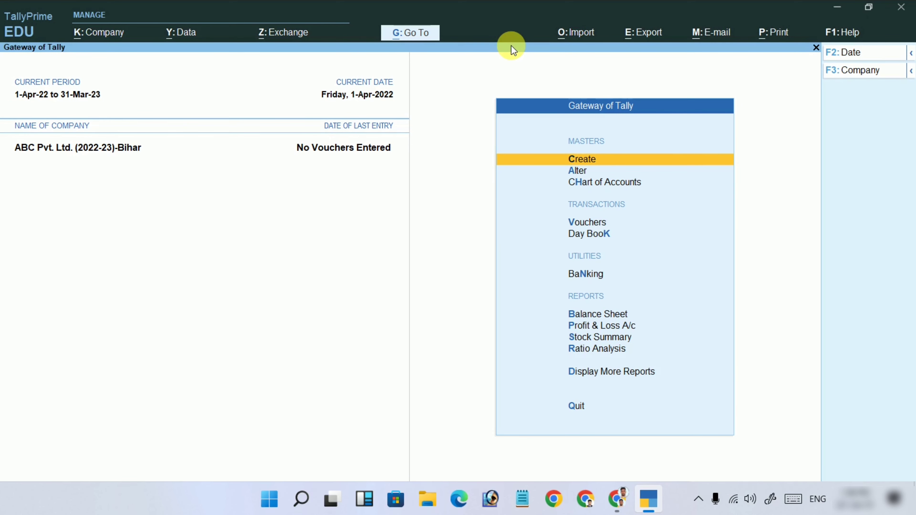
{"action": "left_click", "coordinate": [580, 38]}
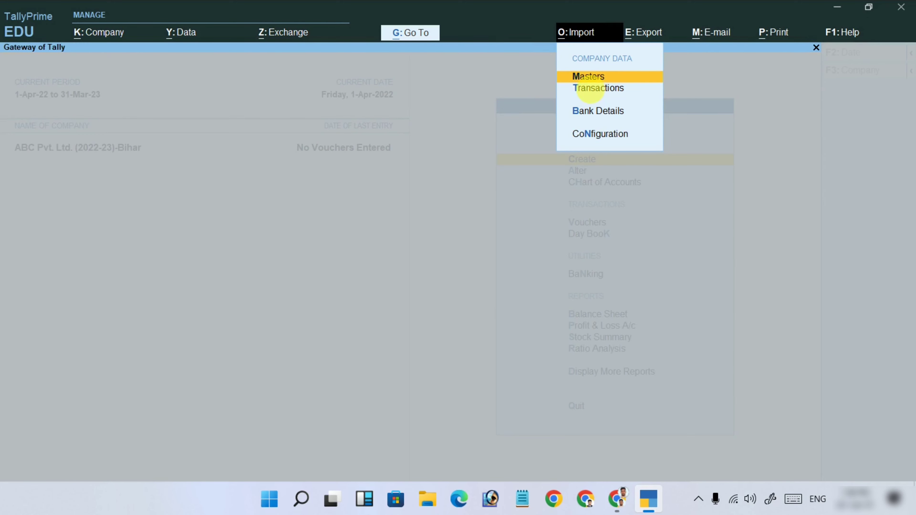
Check the Masters import file selection and the Import Configuration list, escaping back from each.
{"action": "left_click", "coordinate": [589, 78]}
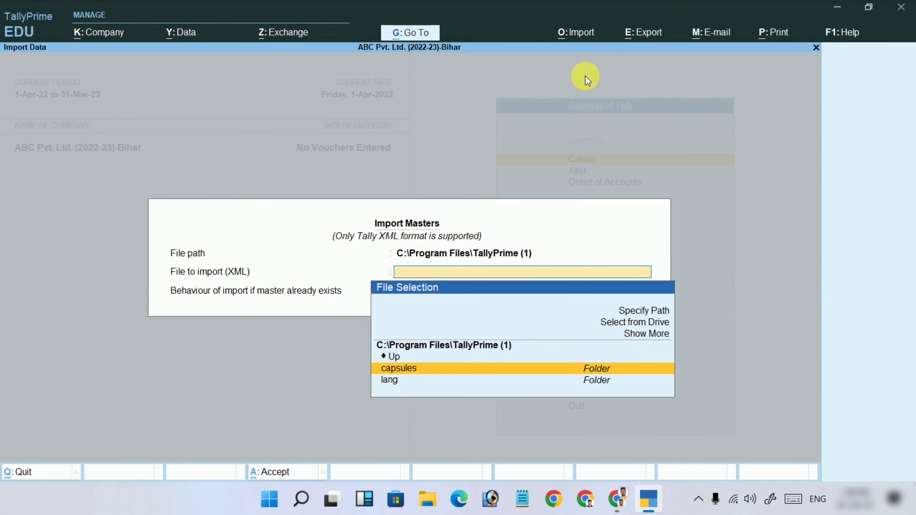
{"action": "key", "text": "Escape"}
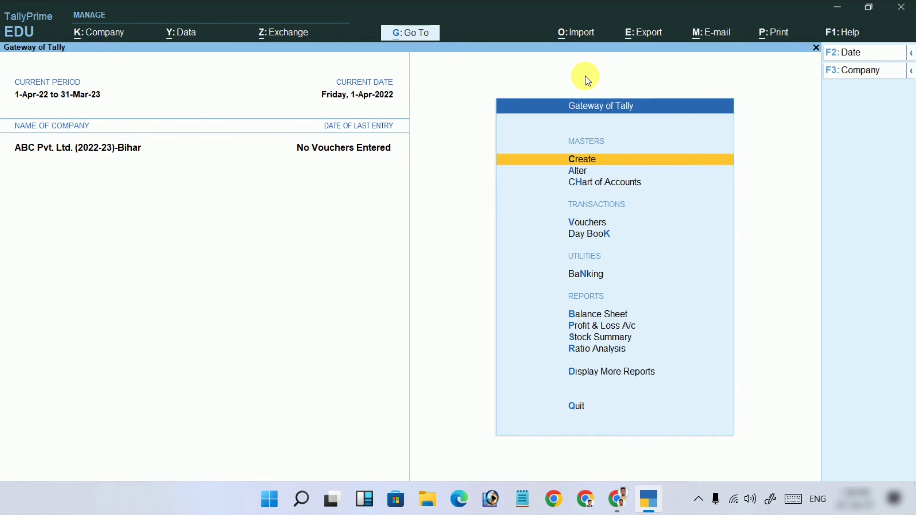
{"action": "left_click", "coordinate": [577, 34]}
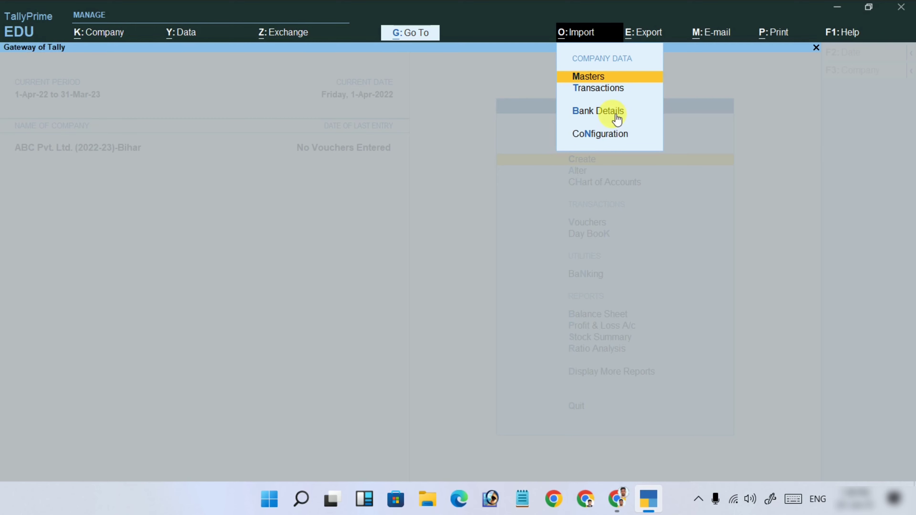
{"action": "left_click", "coordinate": [603, 140]}
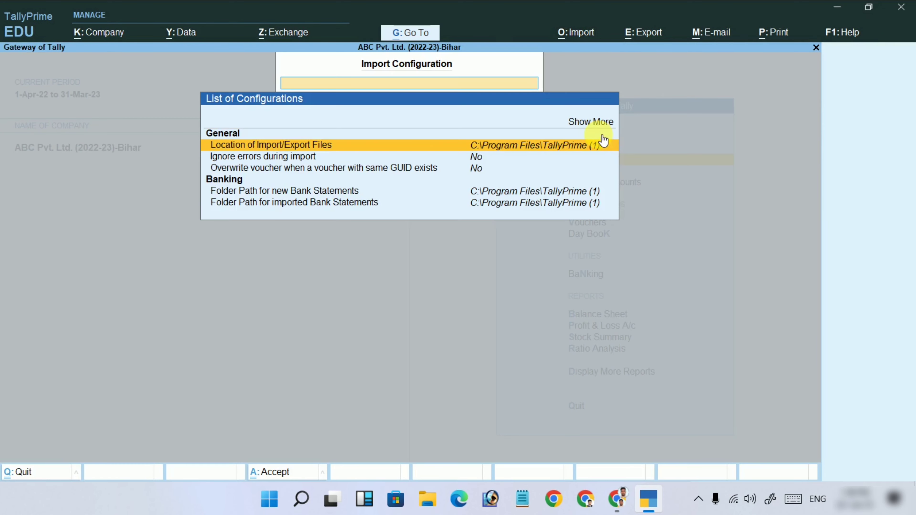
{"action": "key", "text": "Escape"}
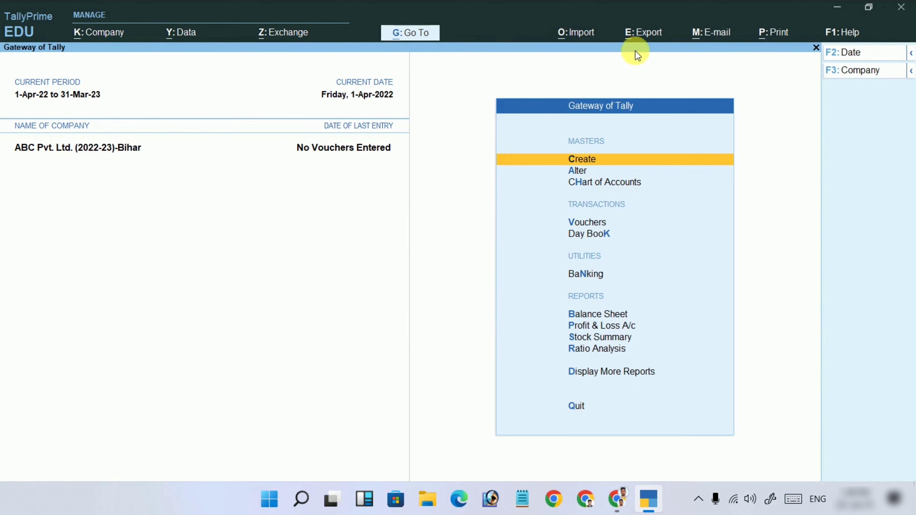
{"action": "left_click", "coordinate": [636, 29]}
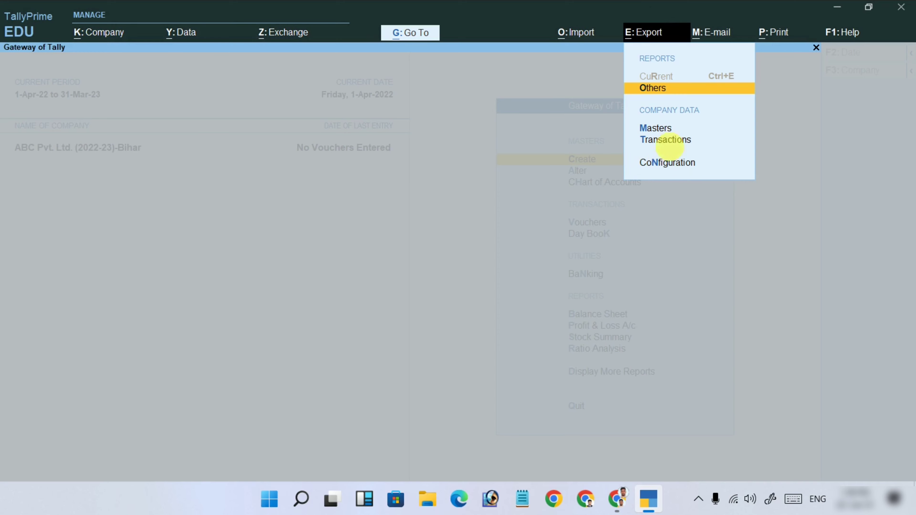
{"action": "left_click", "coordinate": [718, 33]}
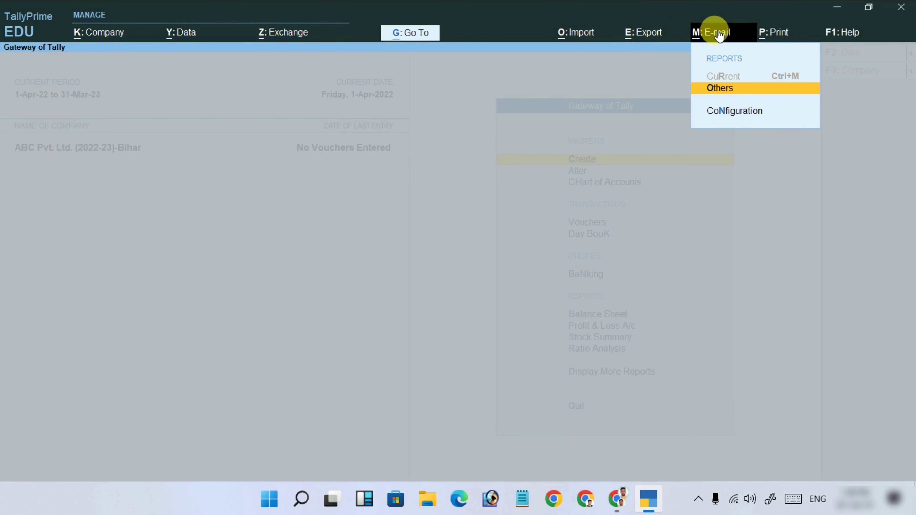
{"action": "left_click", "coordinate": [772, 36]}
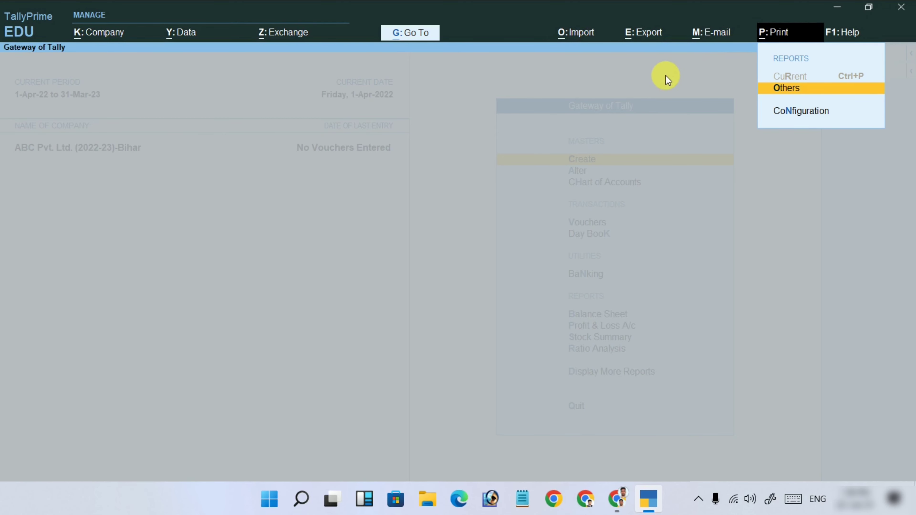
{"action": "key", "text": "Escape"}
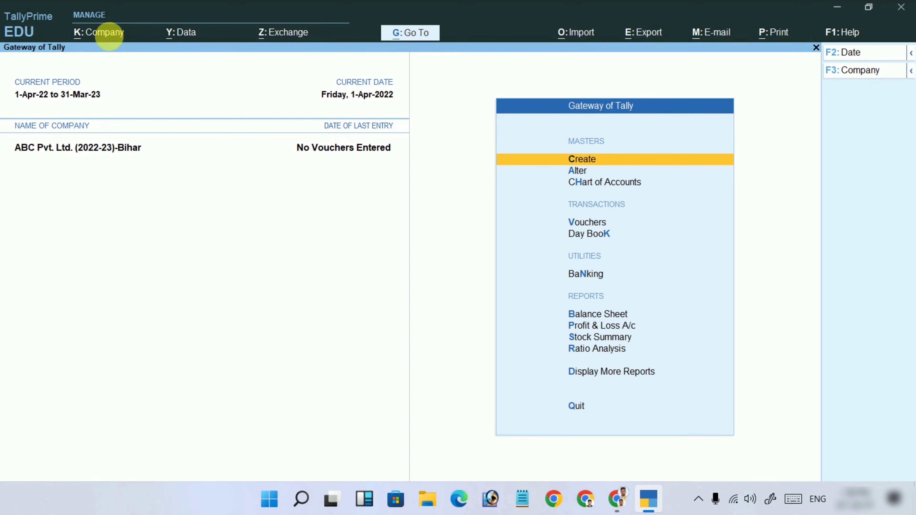
{"action": "left_click", "coordinate": [101, 34]}
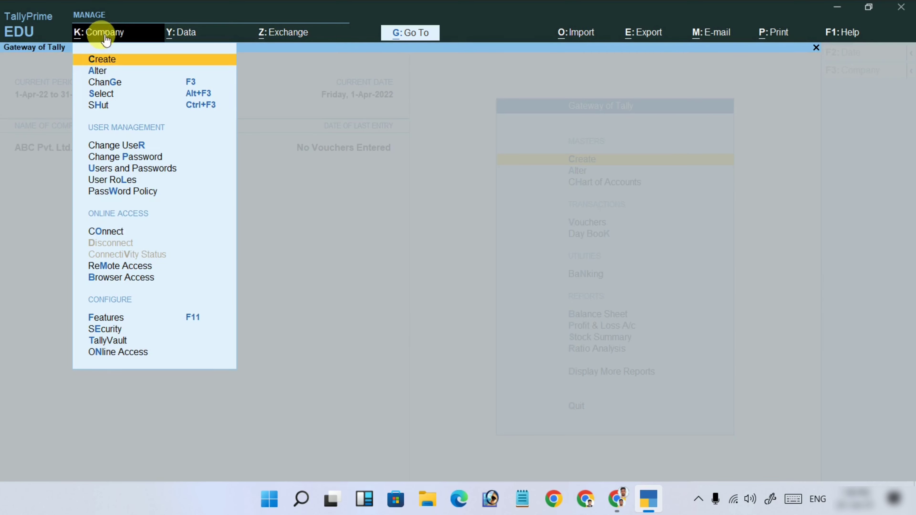
{"action": "left_click", "coordinate": [347, 266]}
{"action": "left_click", "coordinate": [190, 33]}
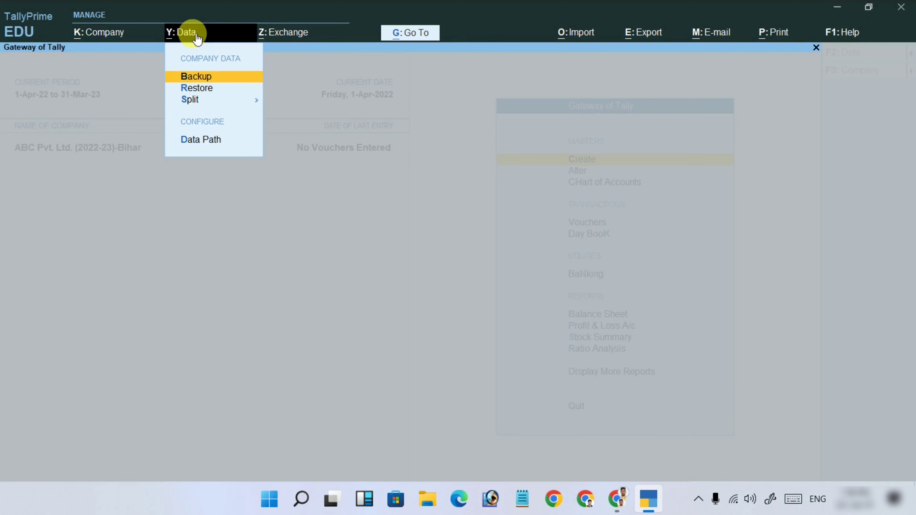
{"action": "left_click", "coordinate": [371, 299]}
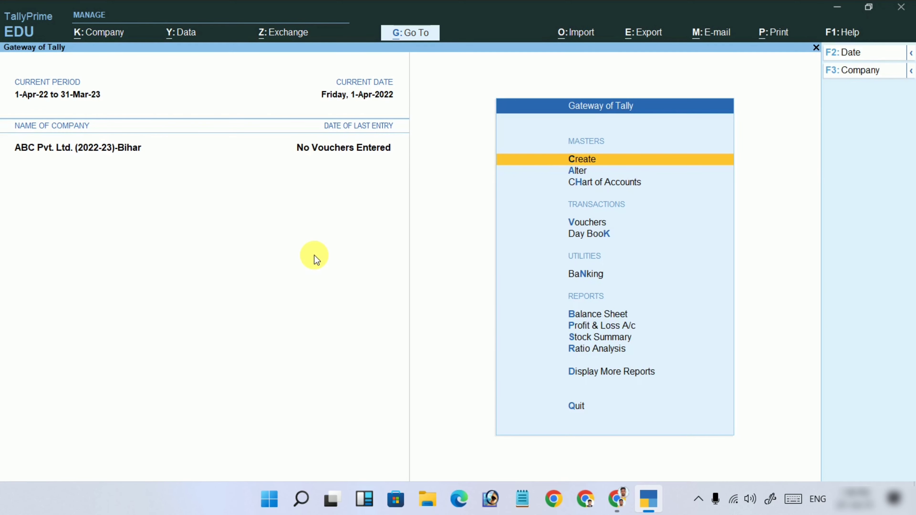